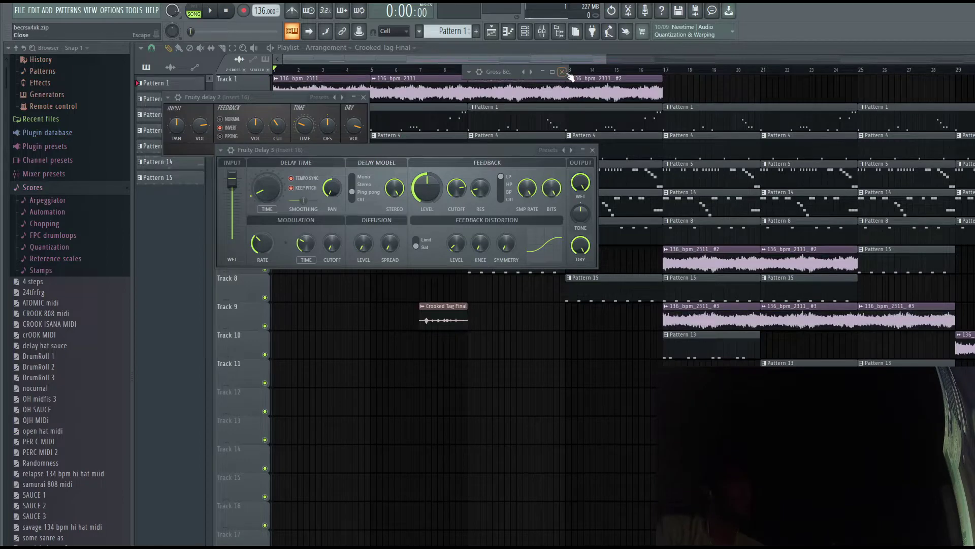
Close the Gross Beat, Fruity Delay 2 and Fruity Delay 3 plugin windows to clear the playlist.
{"action": "left_click", "coordinate": [562, 72]}
{"action": "left_click", "coordinate": [363, 97]}
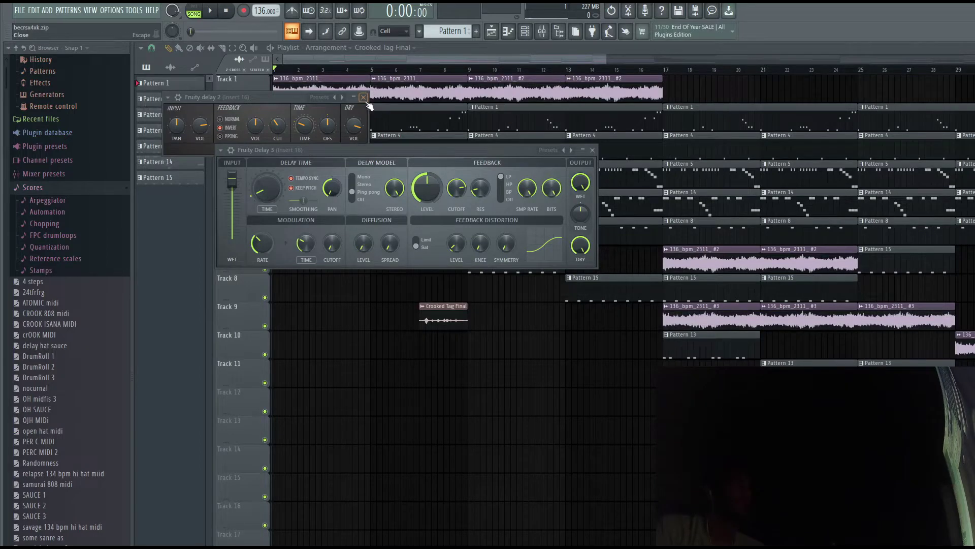
{"action": "left_click", "coordinate": [592, 150]}
{"action": "left_click", "coordinate": [363, 97]}
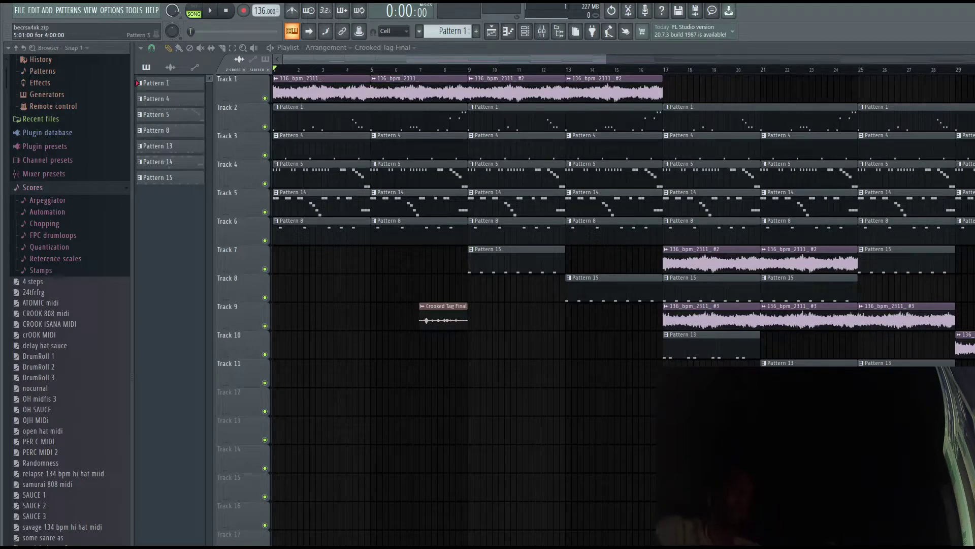
Play the arrangement from the start and select the first 136_bpm_2311_ audio clip on Track 1.
{"action": "key", "text": "space"}
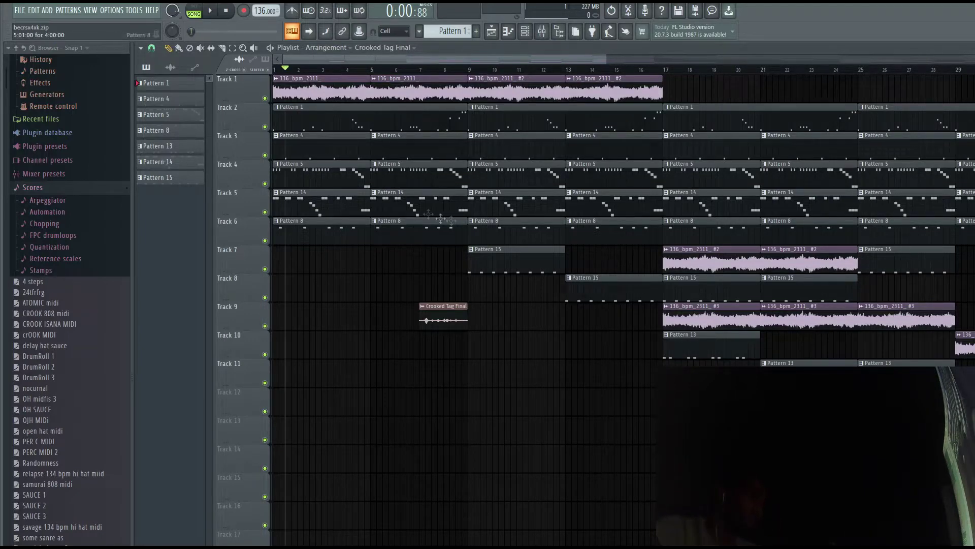
{"action": "double_click", "coordinate": [332, 96]}
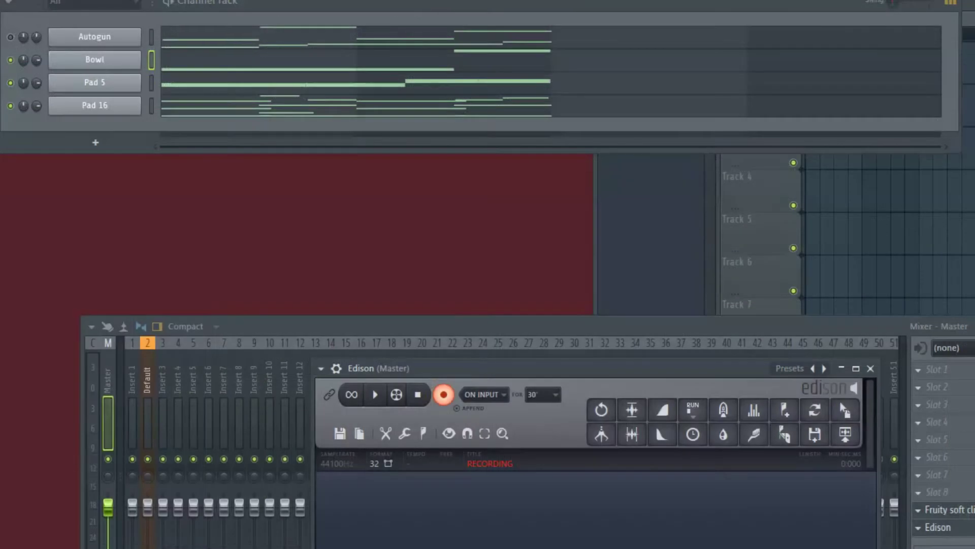
In the melody project, solo the Autogun channel, play it and open its notes in the piano roll.
{"action": "left_click", "coordinate": [389, 326]}
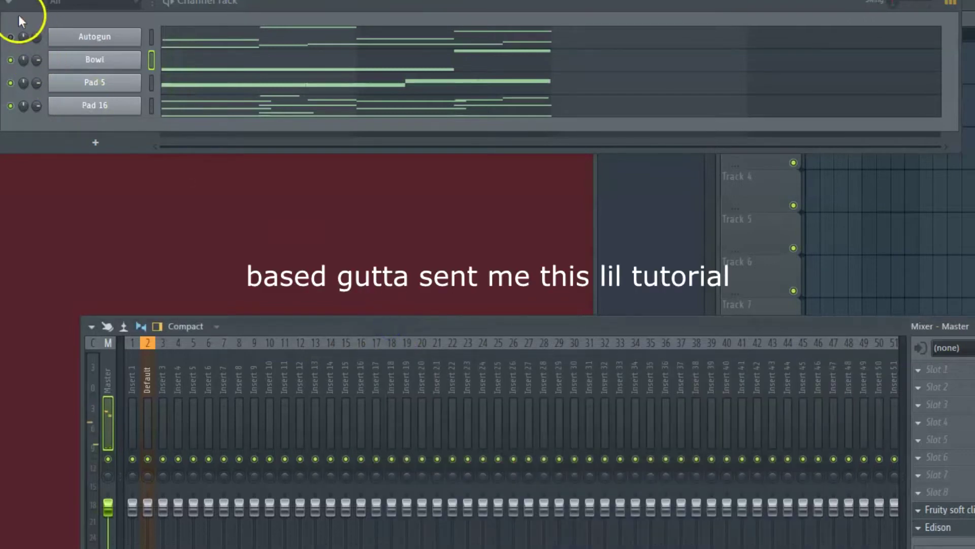
{"action": "left_click", "coordinate": [10, 37]}
{"action": "right_click", "coordinate": [11, 37]}
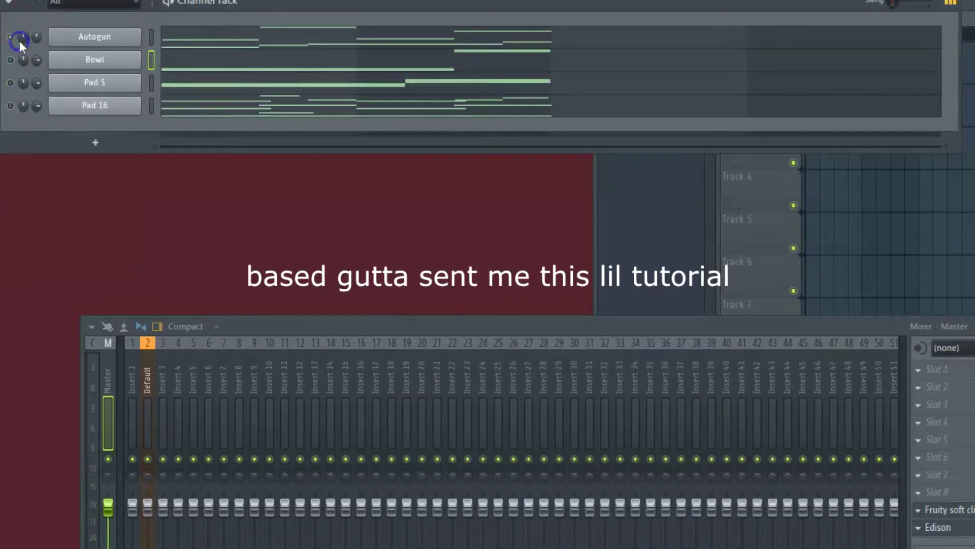
{"action": "key", "text": "space"}
{"action": "left_click", "coordinate": [190, 39]}
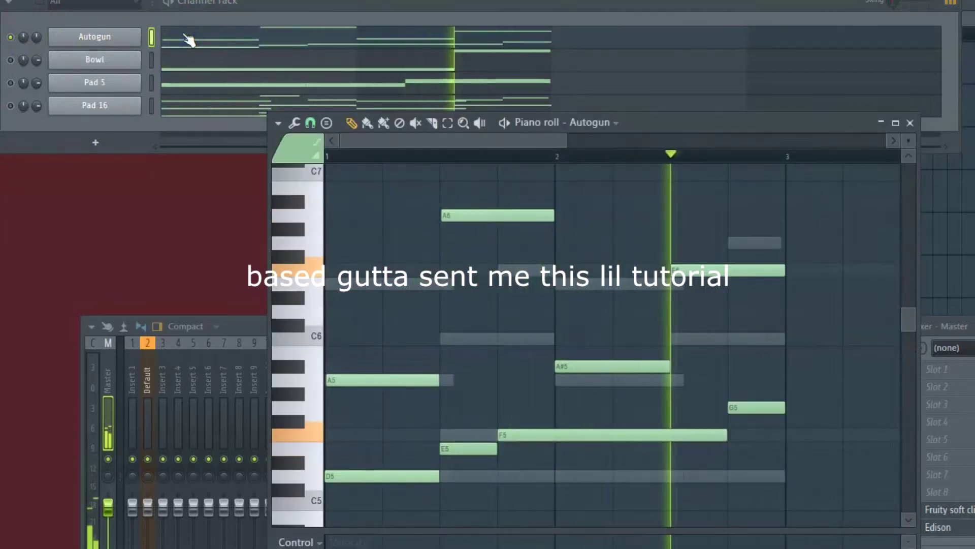
Switch playback to the Bowl channel alone and open its notes in the piano roll.
{"action": "left_click", "coordinate": [11, 37]}
{"action": "left_click", "coordinate": [81, 59]}
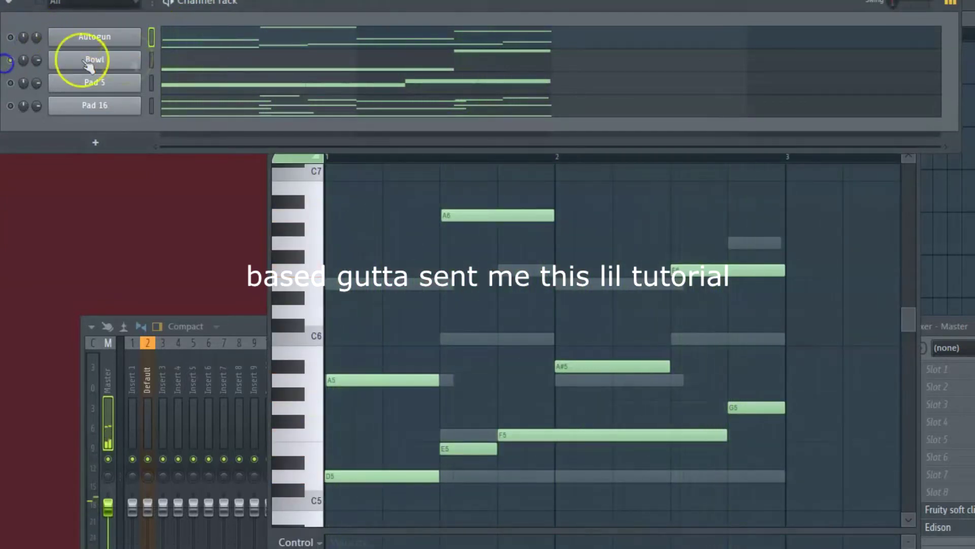
{"action": "left_click", "coordinate": [193, 60]}
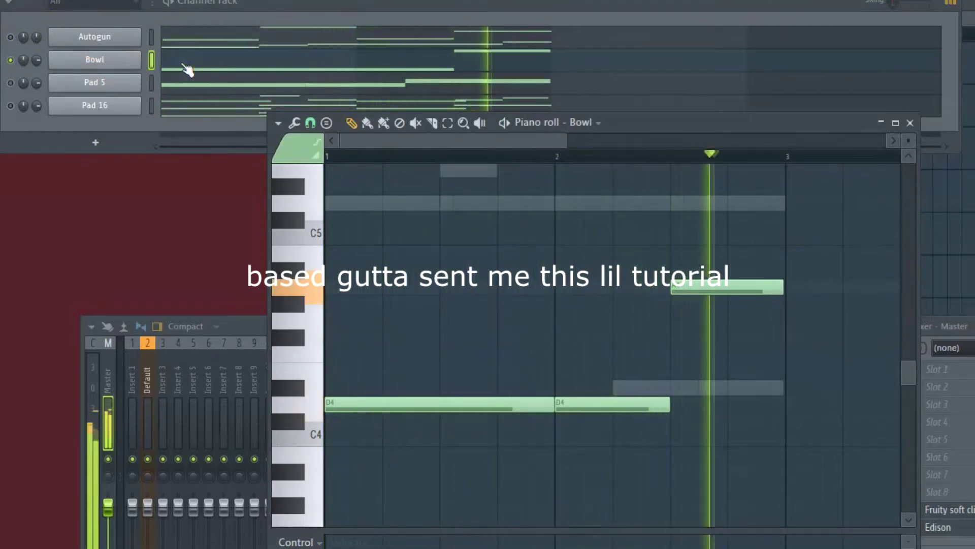
Switch playback to the Pad 5 channel alone and open its notes in the piano roll.
{"action": "left_click", "coordinate": [10, 60]}
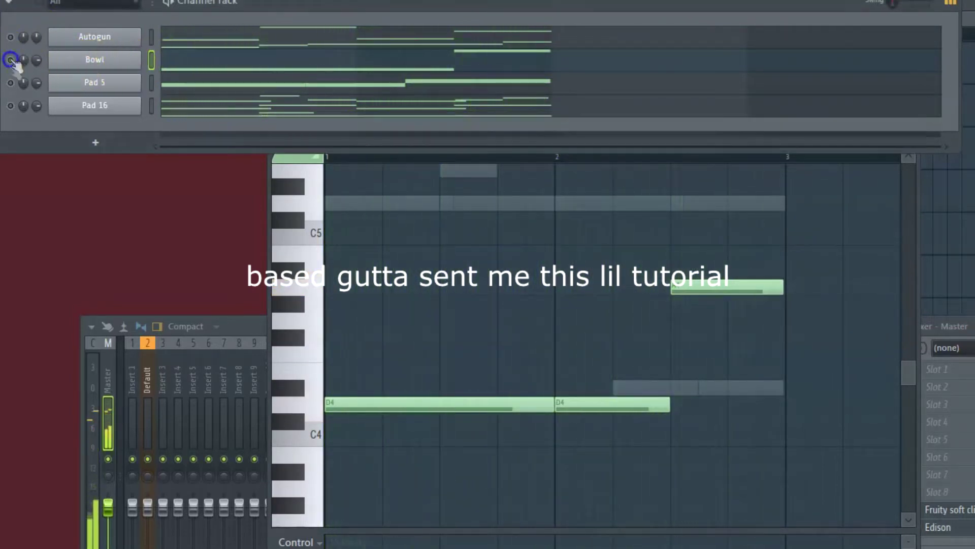
{"action": "left_click", "coordinate": [11, 83]}
{"action": "left_click", "coordinate": [189, 83]}
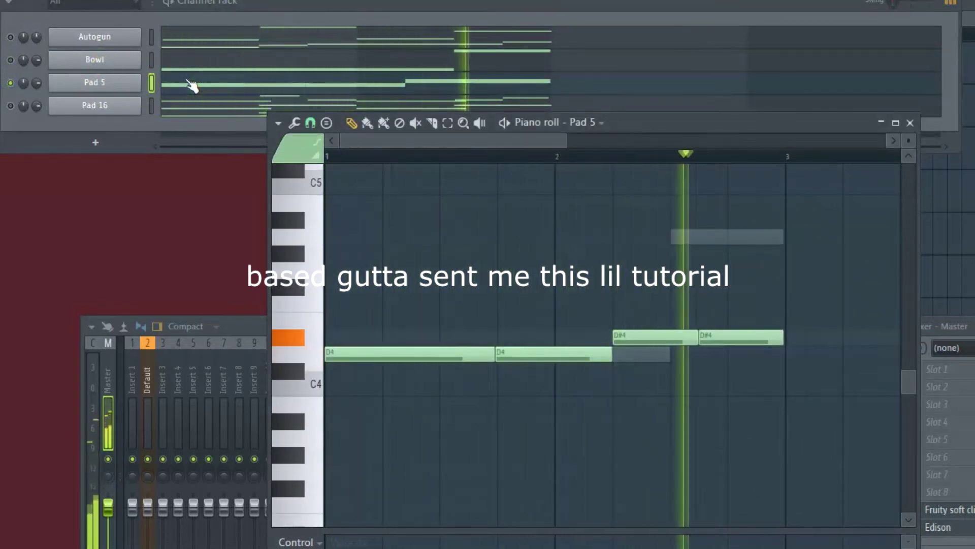
Switch playback to the Pad 16 channel alone and open its notes in the piano roll.
{"action": "left_click", "coordinate": [30, 93]}
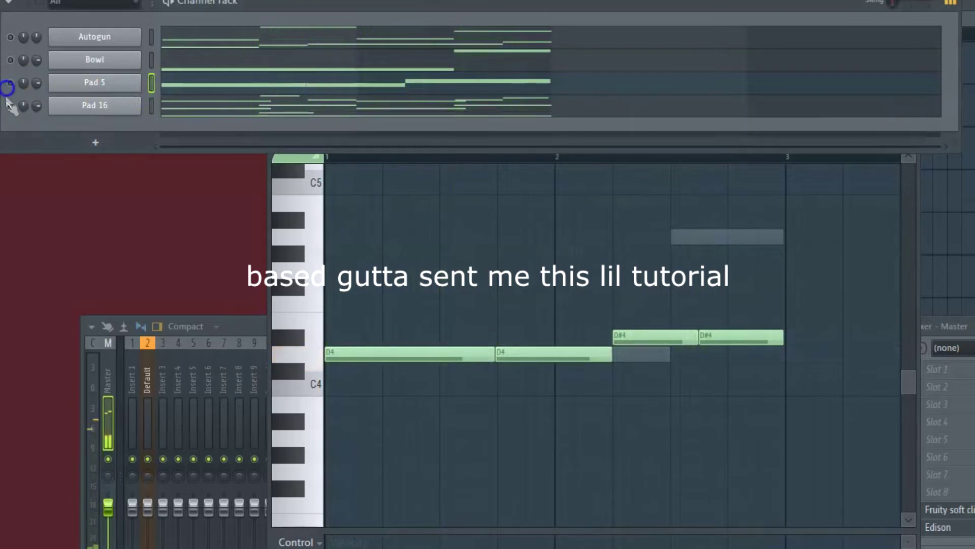
{"action": "left_click", "coordinate": [10, 105]}
{"action": "left_click", "coordinate": [196, 111]}
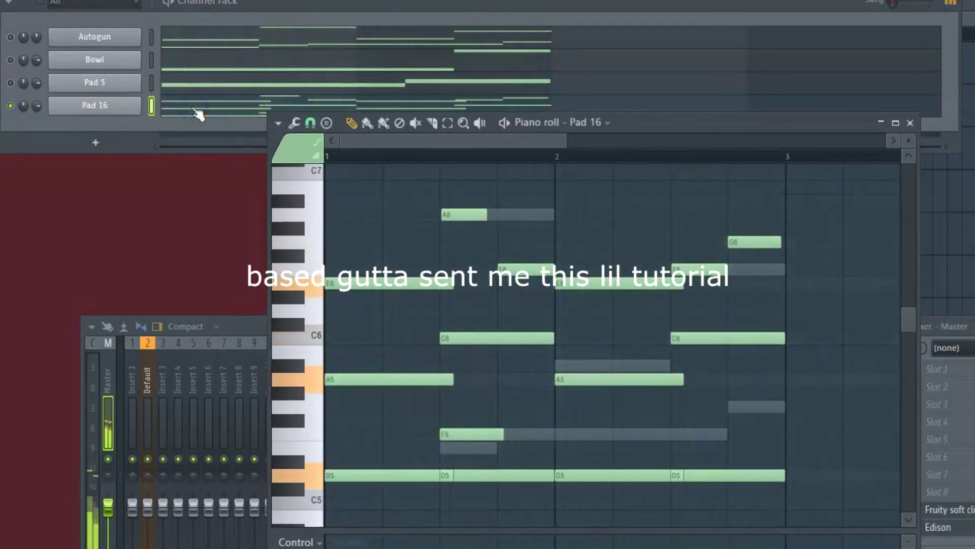
Re-enable all four melody channels and play the full melody together.
{"action": "key", "text": "space"}
{"action": "right_click", "coordinate": [11, 108]}
{"action": "left_click", "coordinate": [12, 113]}
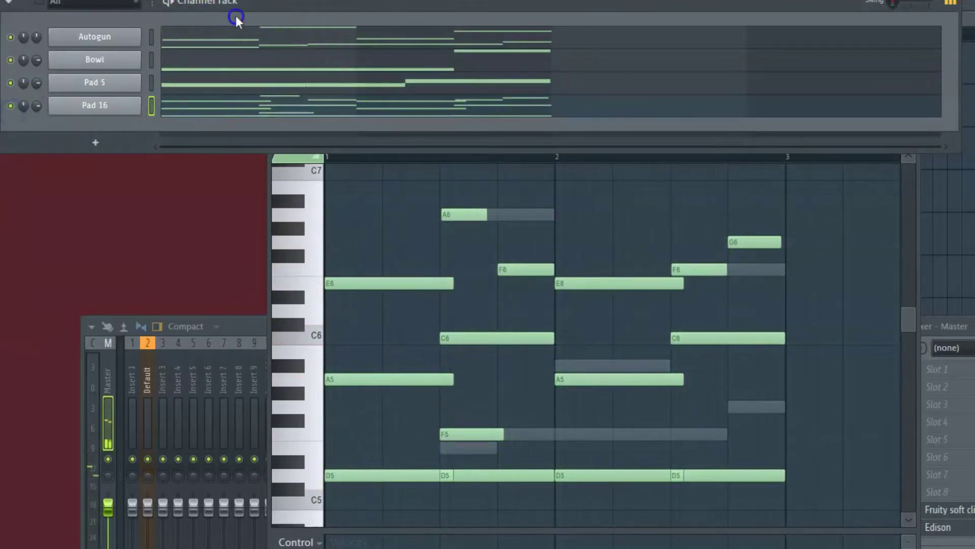
{"action": "key", "text": "space"}
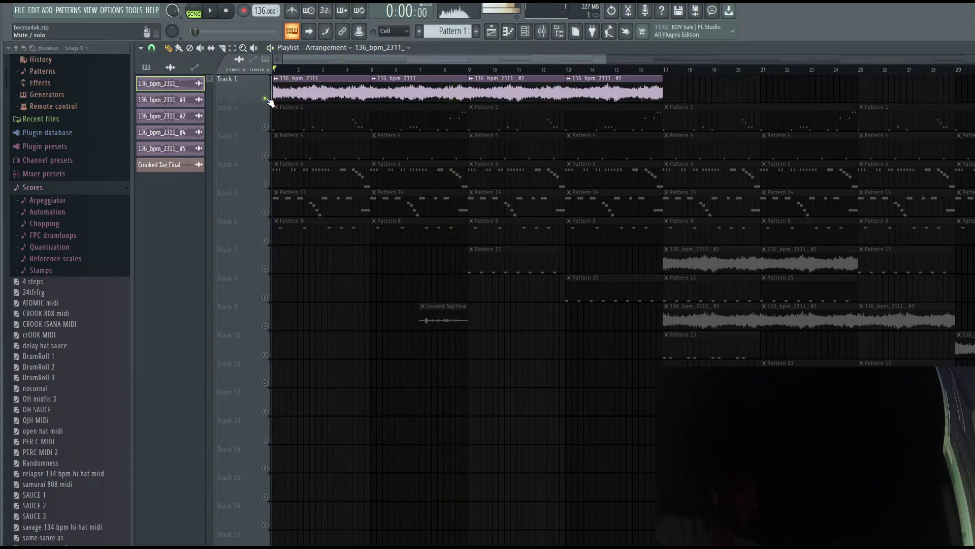
{"action": "key", "text": "space"}
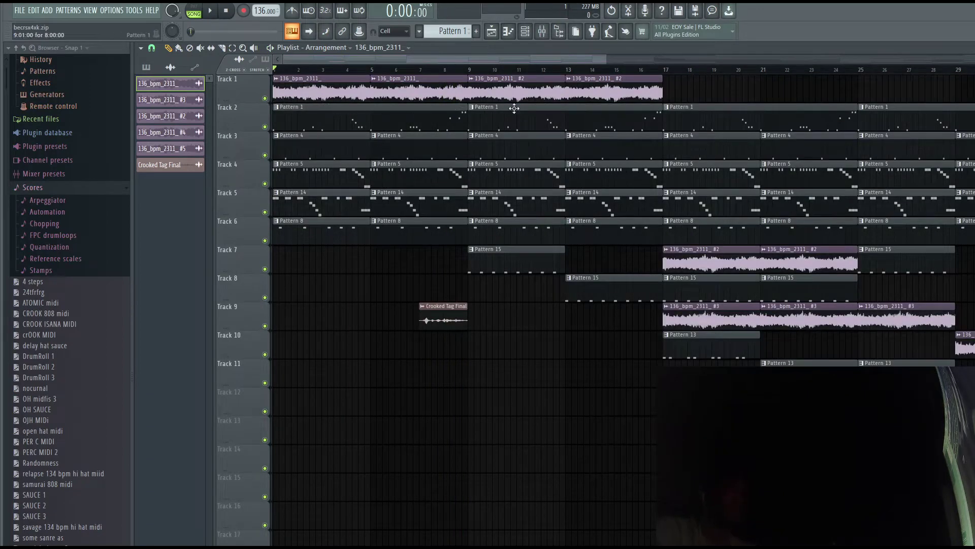
Delete the Pattern 4, 5, 14 and 8 clips from the first eight bars of Tracks 3 to 6.
{"action": "left_click", "coordinate": [524, 36]}
{"action": "right_click", "coordinate": [346, 151]}
{"action": "right_click", "coordinate": [396, 147]}
{"action": "right_click", "coordinate": [330, 175]}
{"action": "right_click", "coordinate": [325, 203]}
{"action": "right_click", "coordinate": [325, 231]}
{"action": "right_click", "coordinate": [406, 203]}
{"action": "right_click", "coordinate": [402, 228]}
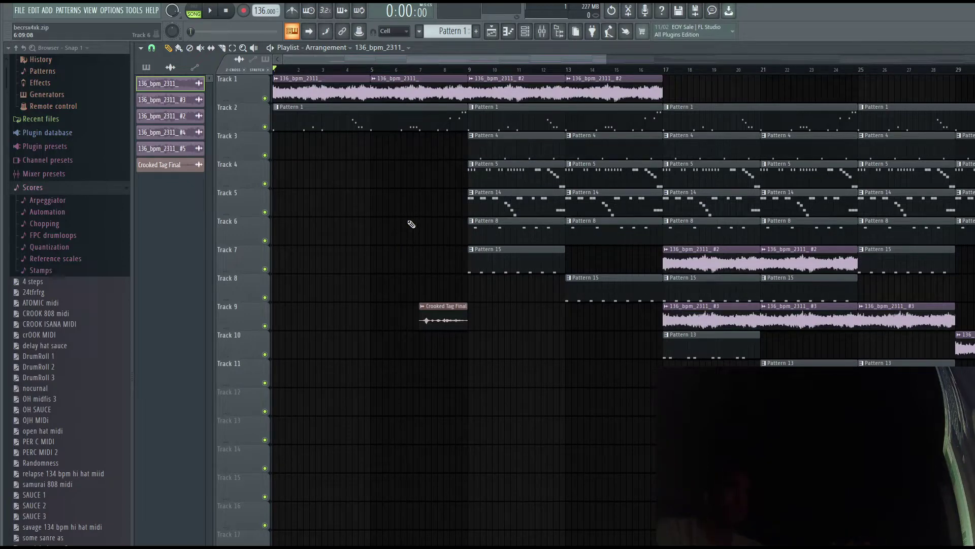
Place a 136_bpm_2311_ clip at bar 5 of Track 3, and undo it together with the clip deletions on Tracks 3 to 6.
{"action": "left_click", "coordinate": [371, 136]}
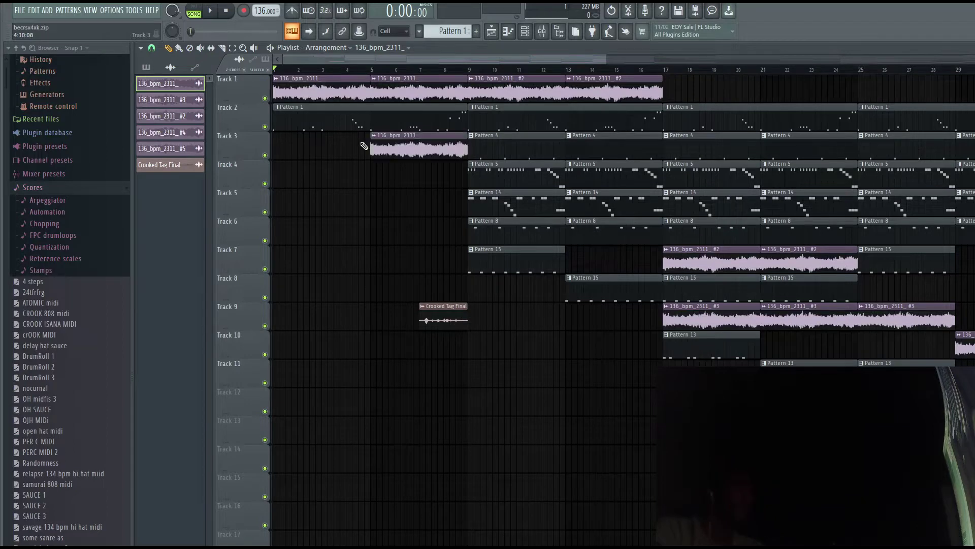
{"action": "key", "text": "ctrl+alt+z"}
{"action": "key", "text": "ctrl+alt+z"}
{"action": "key", "text": "ctrl+alt+z"}
{"action": "key", "text": "ctrl+alt+z"}
Solo Track 2, open Pattern 1's 808 notes in the piano roll and play them back.
{"action": "double_click", "coordinate": [277, 136]}
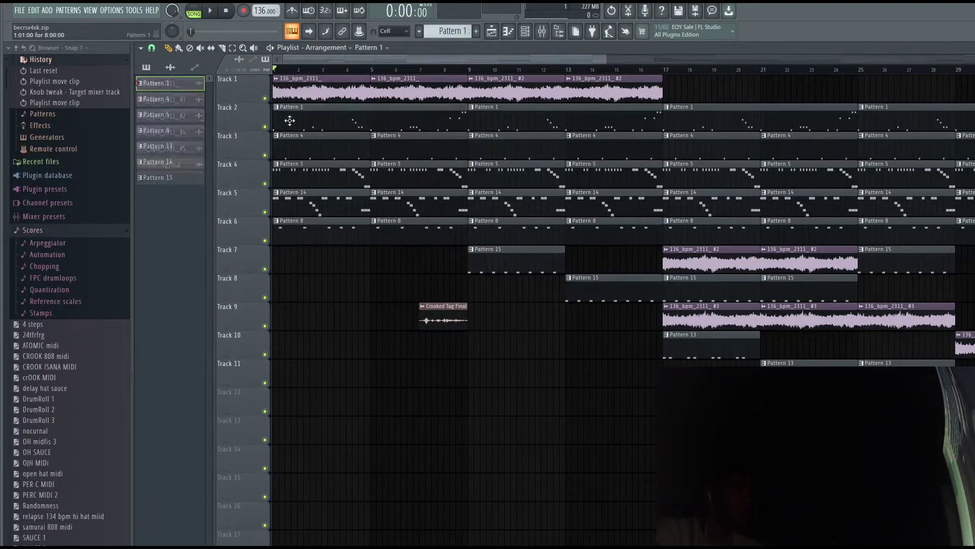
{"action": "left_click", "coordinate": [491, 30]}
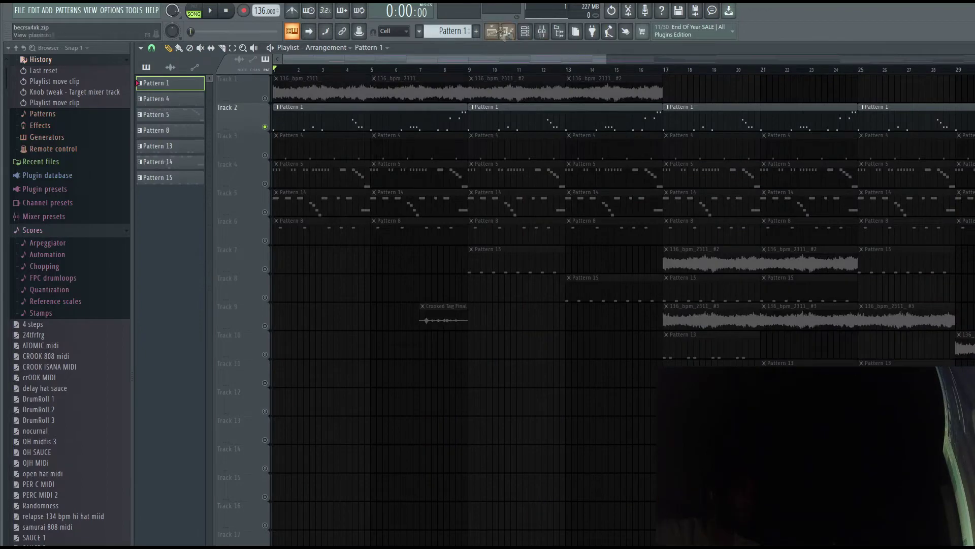
{"action": "double_click", "coordinate": [363, 117]}
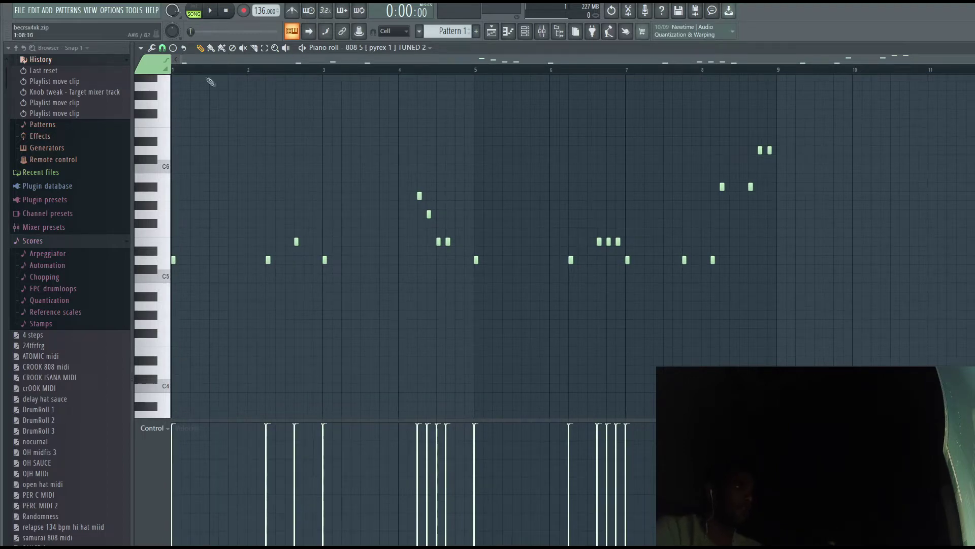
{"action": "key", "text": "space"}
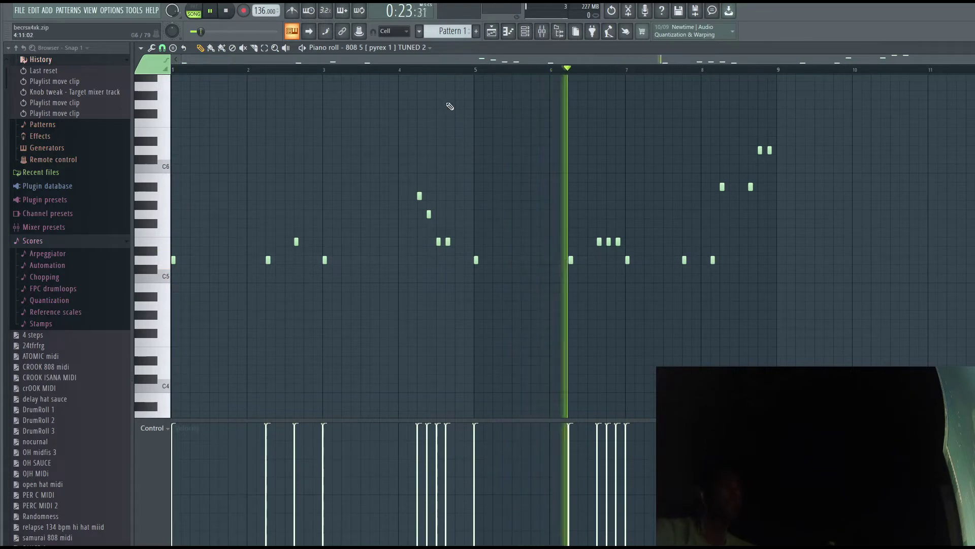
{"action": "key", "text": "space"}
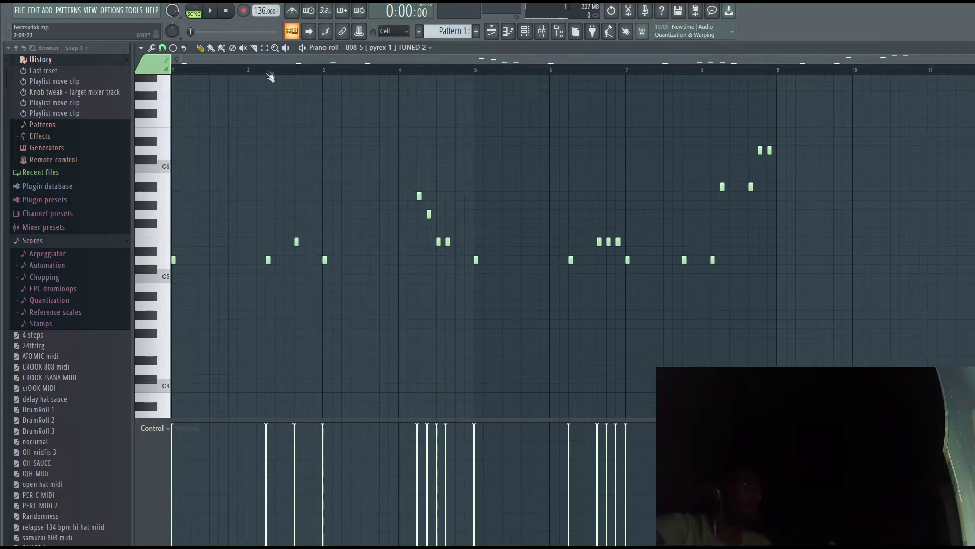
Select groups of 808 notes in the piano roll to examine the main rhythm and the higher-pitched runs.
{"action": "left_click_drag", "start_coordinate": [352, 248], "coordinate": [153, 262]}
{"action": "left_click_drag", "start_coordinate": [683, 328], "coordinate": [362, 138]}
{"action": "left_click_drag", "start_coordinate": [790, 249], "coordinate": [529, 174]}
{"action": "left_click_drag", "start_coordinate": [816, 92], "coordinate": [555, 172]}
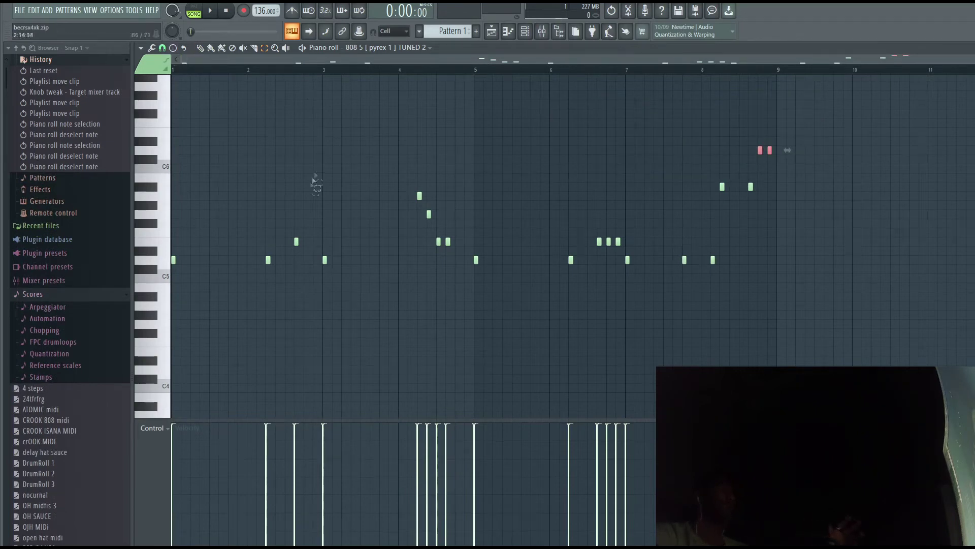
{"action": "key", "text": "p"}
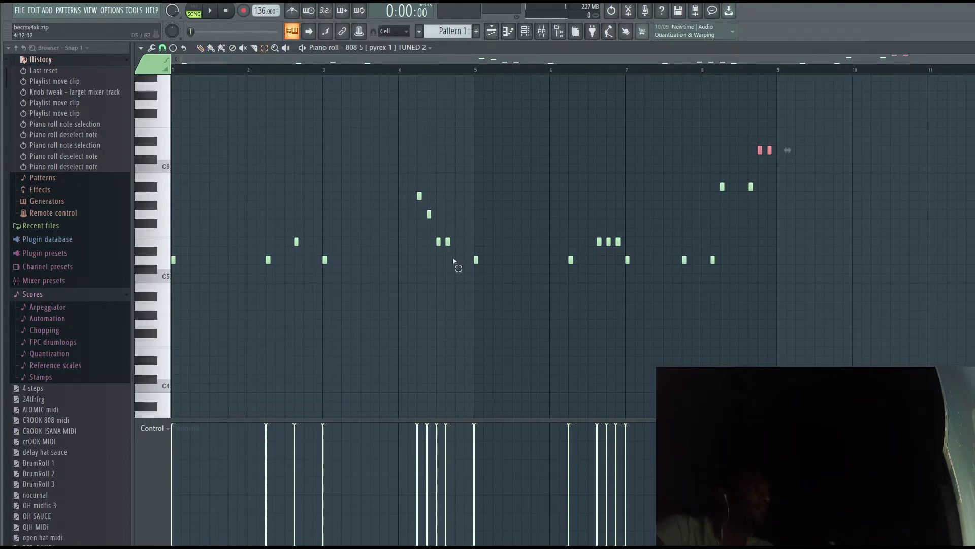
{"action": "left_click_drag", "start_coordinate": [445, 265], "coordinate": [432, 234]}
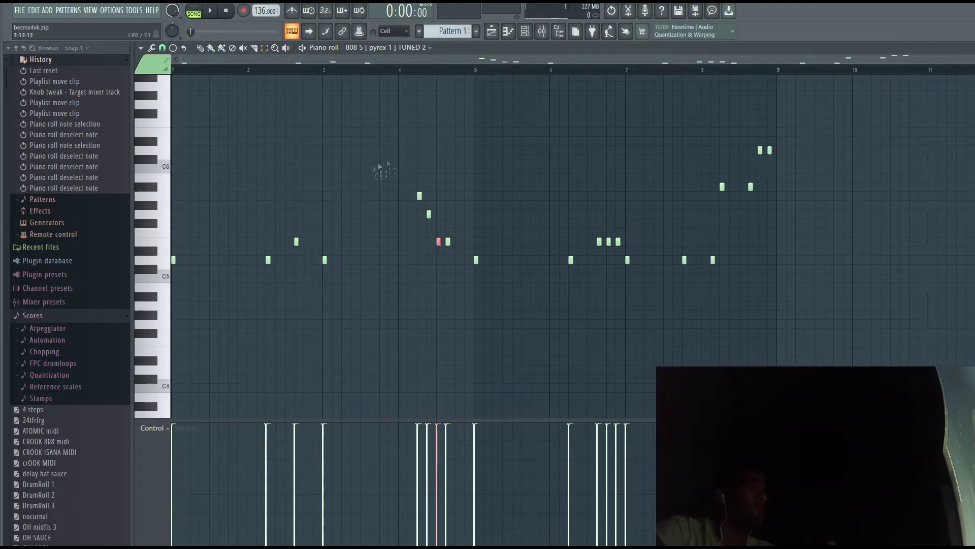
Play the song and enable Track 1 in the playlist to hear the melody with the 808s.
{"action": "key", "text": "space"}
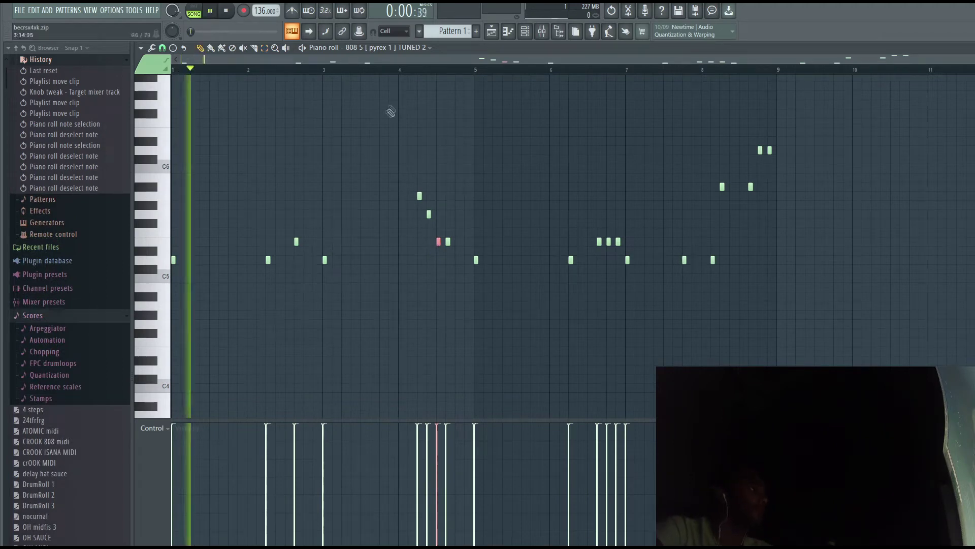
{"action": "key", "text": "F5"}
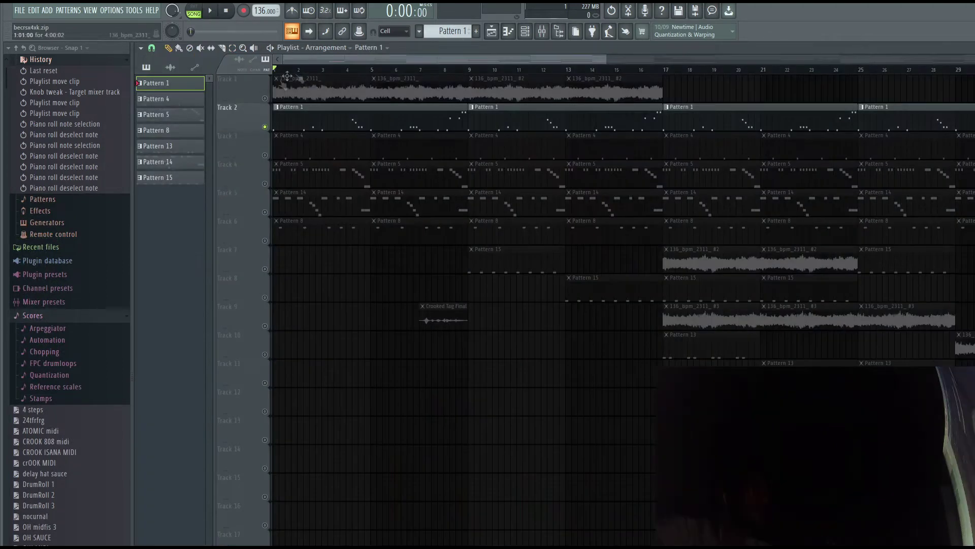
{"action": "left_click", "coordinate": [266, 99]}
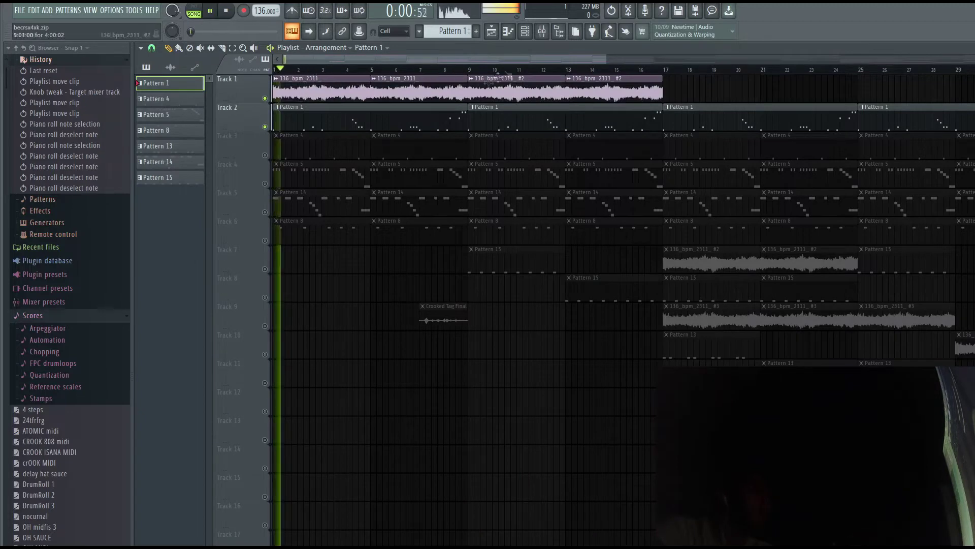
View the 136_bpm_2311_ clip's sample settings and the 808 piano roll, and minimize the piano roll.
{"action": "double_click", "coordinate": [411, 97]}
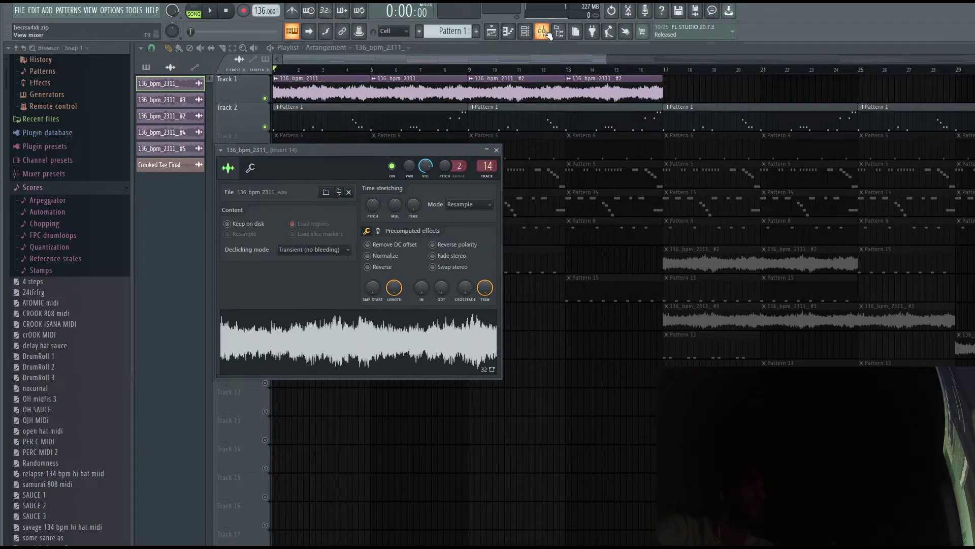
{"action": "key", "text": "Escape"}
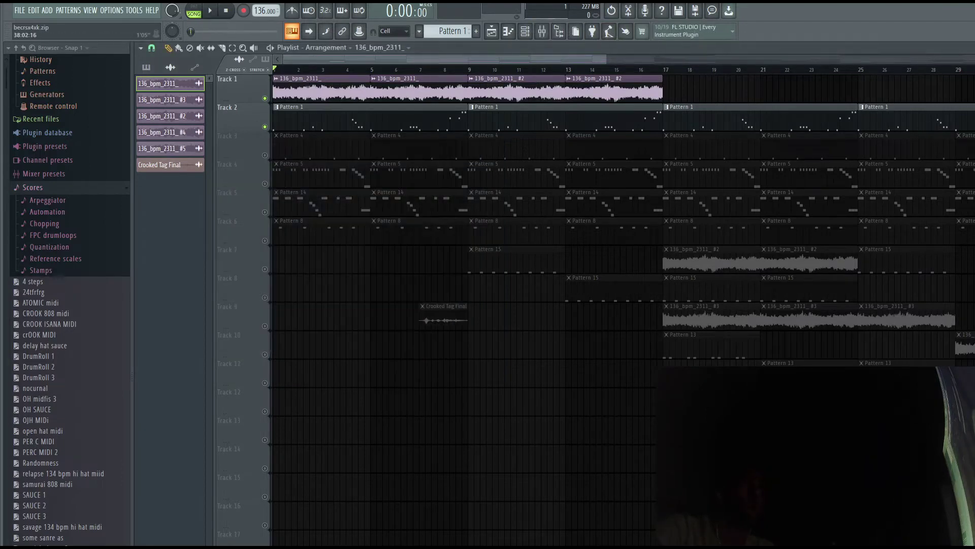
{"action": "key", "text": "F7"}
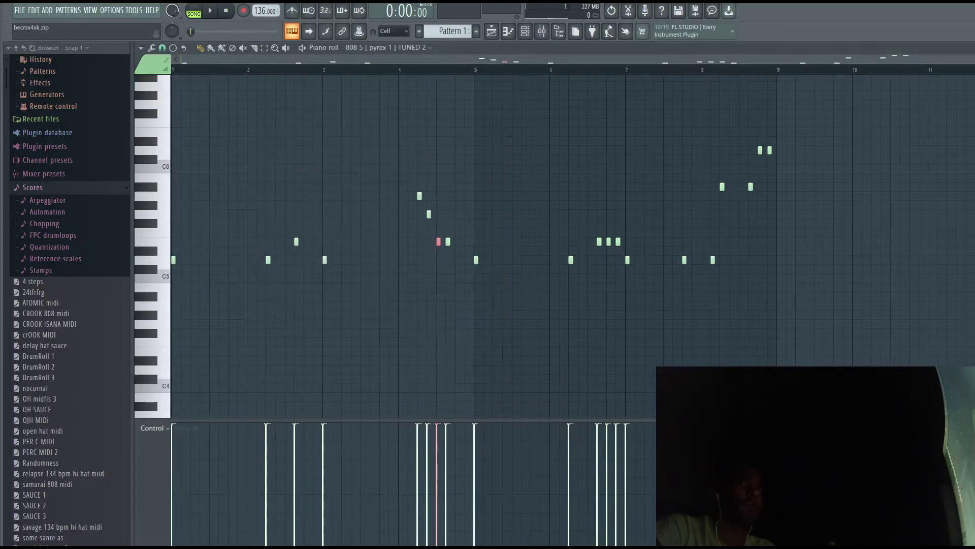
{"action": "left_click", "coordinate": [949, 48]}
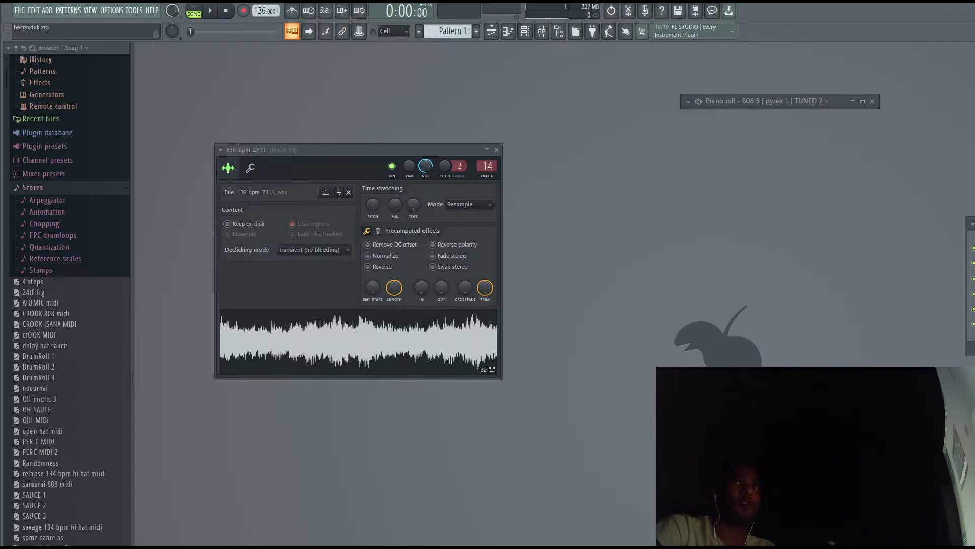
Show the mixer and add a 12 dB/oct low cut at about 118 Hz in FabFilter Pro-Q 3 on Insert 14.
{"action": "key", "text": "F9"}
{"action": "key", "text": "Return"}
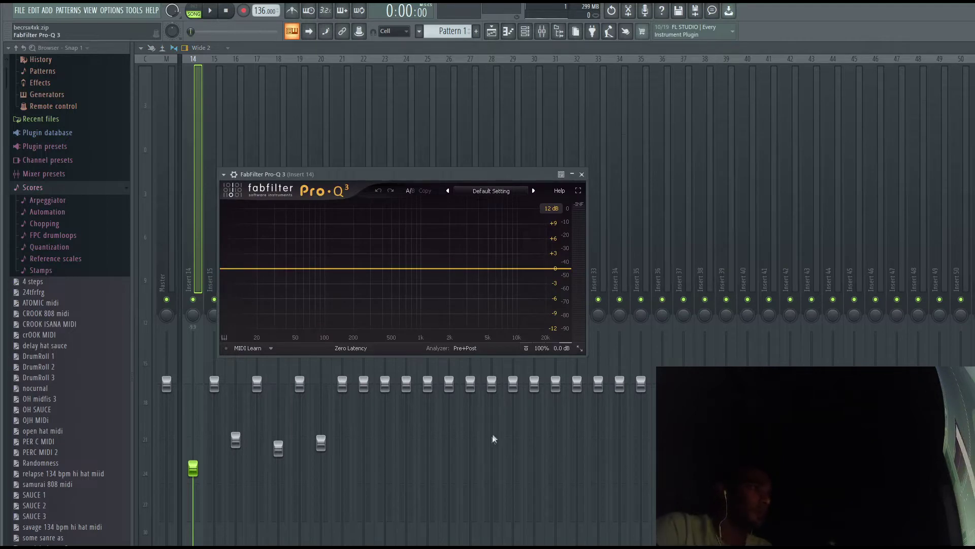
{"action": "left_click_drag", "start_coordinate": [293, 268], "coordinate": [335, 324]}
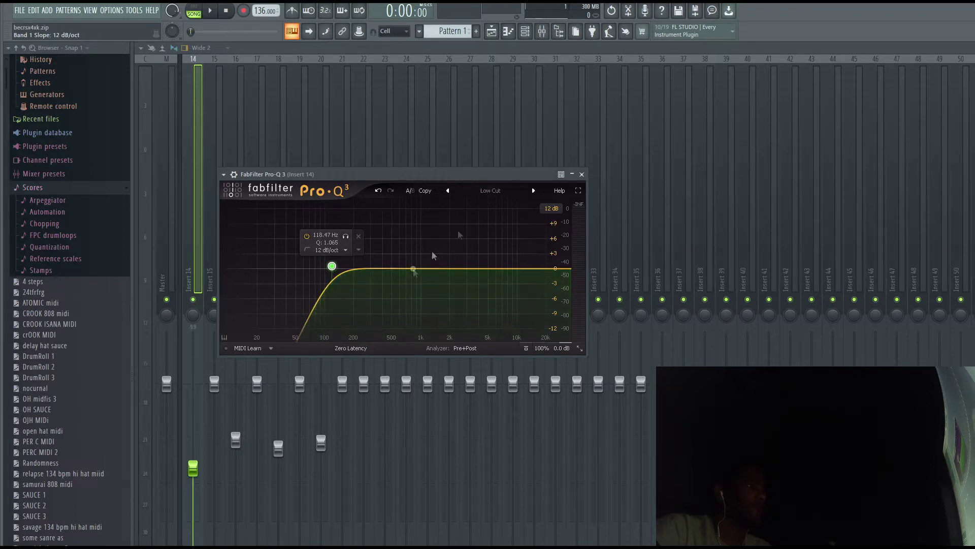
Close the FabFilter Pro-Q 3 window and the mixer, and return to the playlist.
{"action": "left_click", "coordinate": [582, 175]}
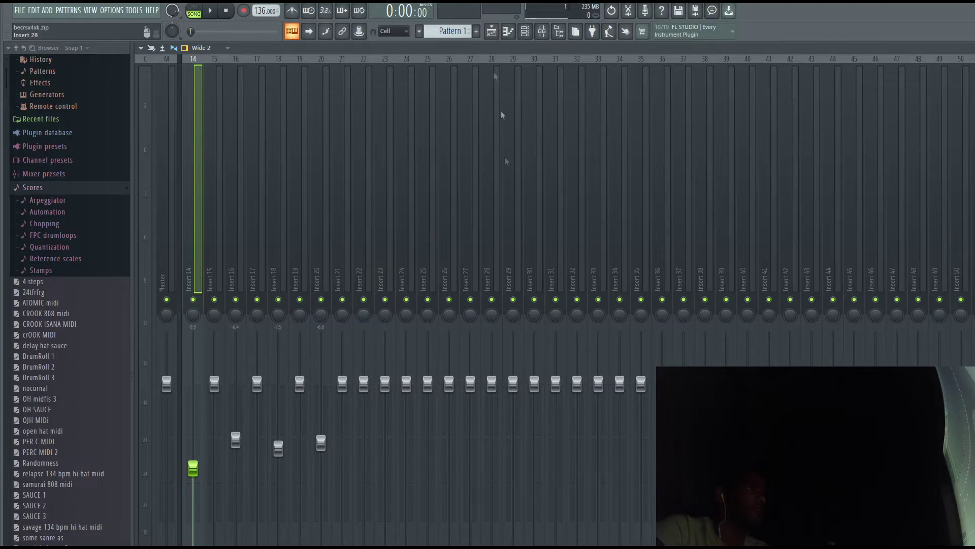
{"action": "left_click", "coordinate": [508, 31]}
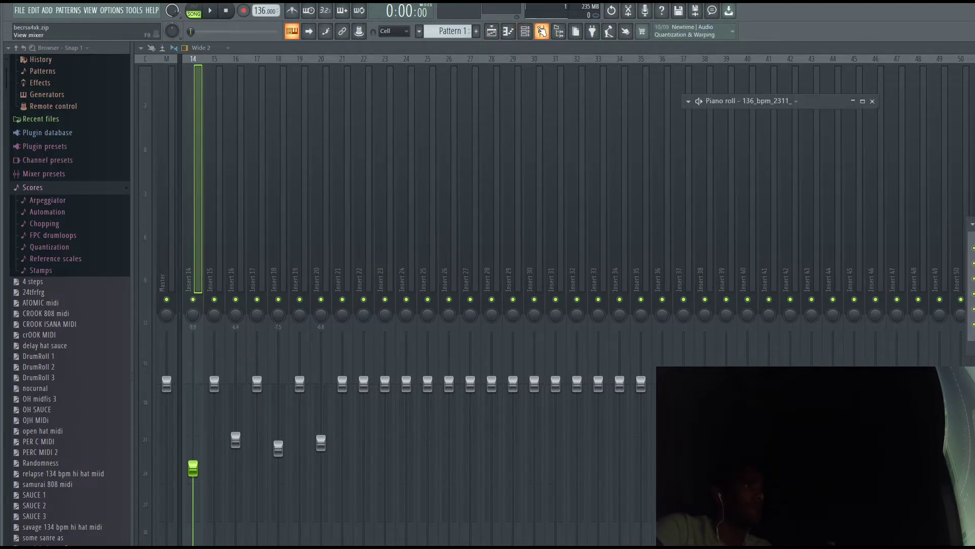
{"action": "left_click", "coordinate": [542, 31]}
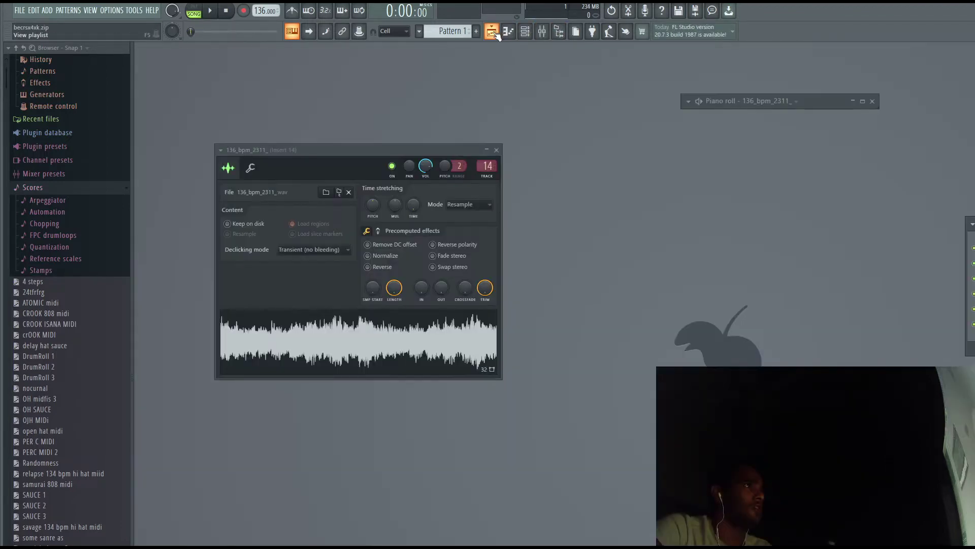
{"action": "left_click", "coordinate": [863, 101]}
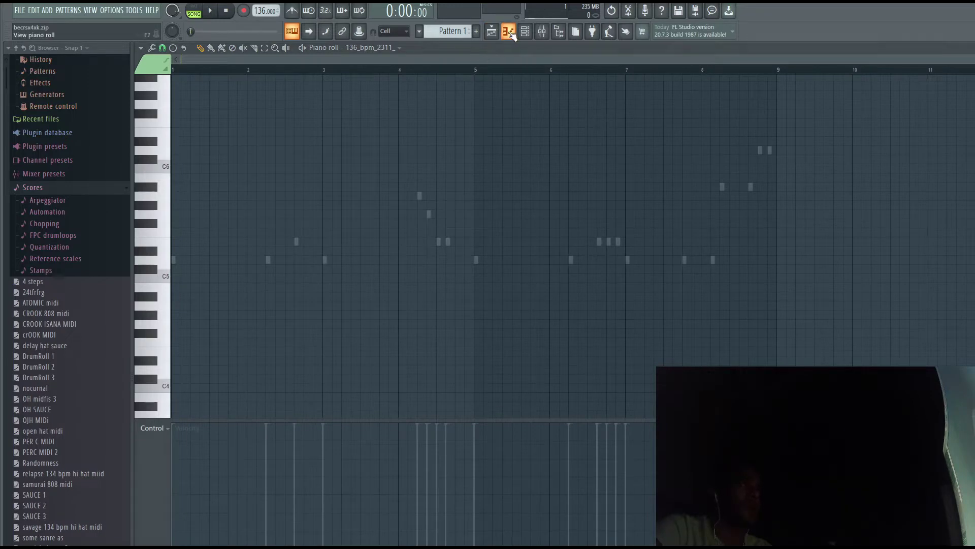
{"action": "key", "text": "F5"}
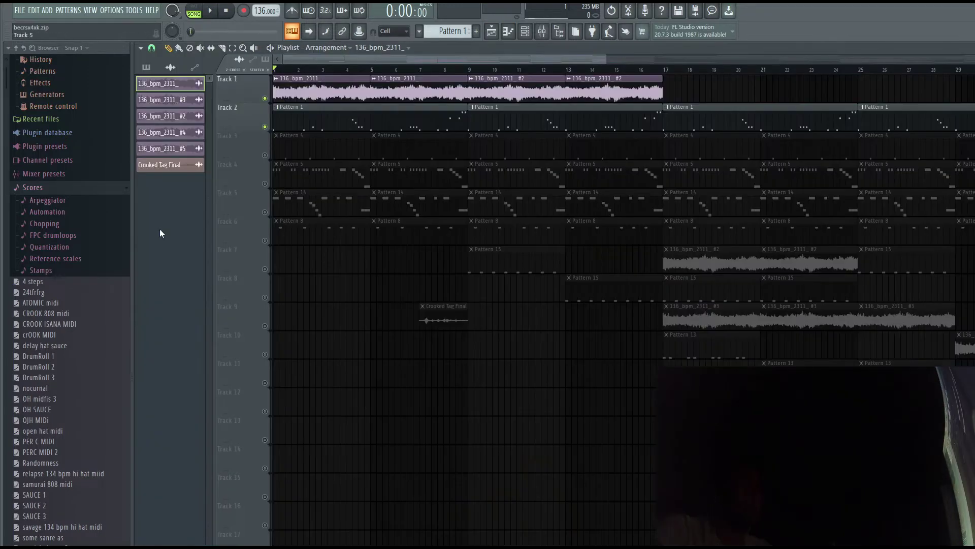
Route the 136_bpm_2311_ clip to mixer track 26 and play the song, soloing Track 2 before enabling Track 1 alongside it.
{"action": "double_click", "coordinate": [300, 90]}
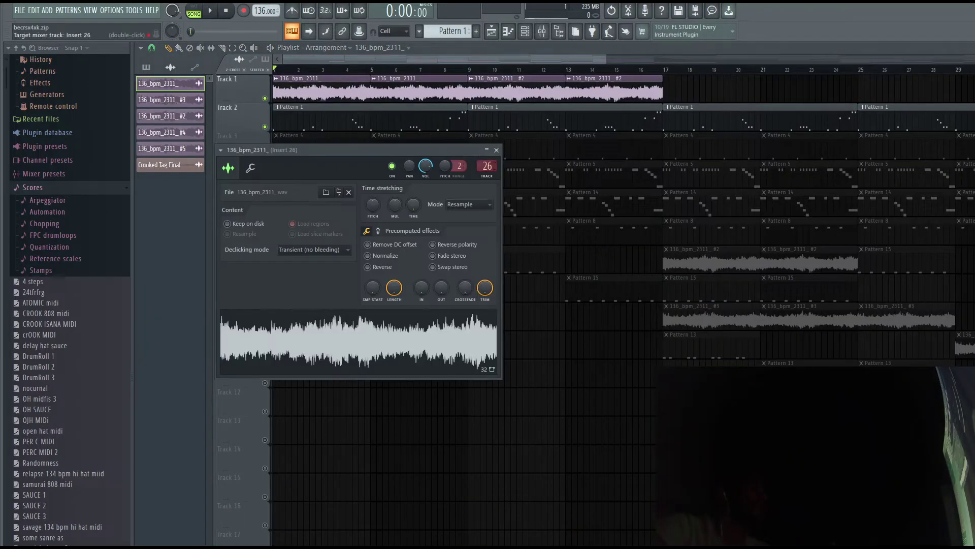
{"action": "left_click", "coordinate": [496, 150]}
{"action": "key", "text": "space"}
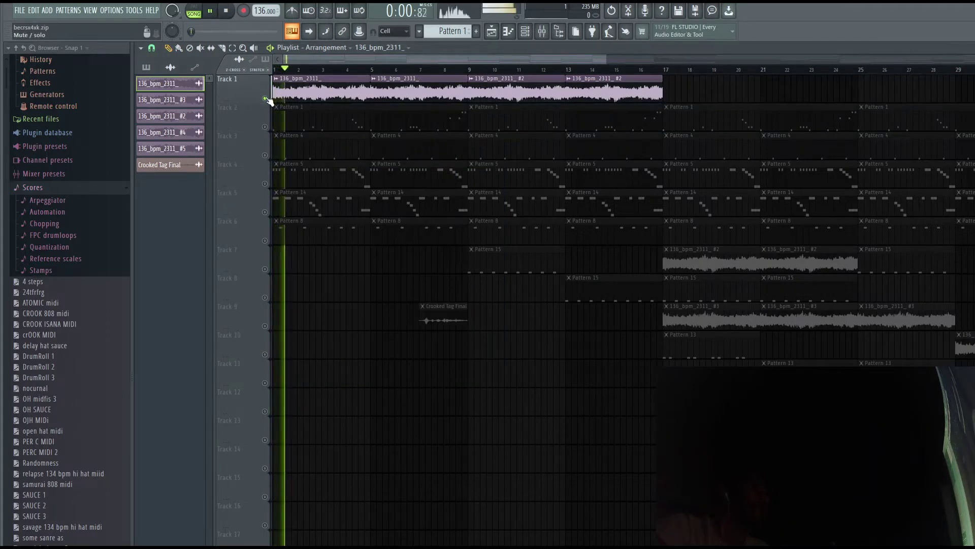
{"action": "right_click", "coordinate": [265, 127]}
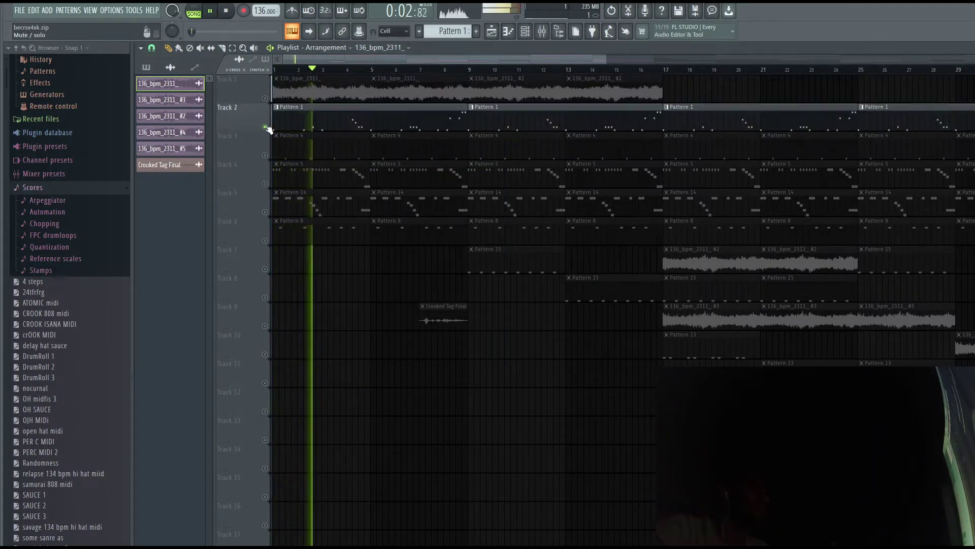
{"action": "left_click", "coordinate": [265, 98]}
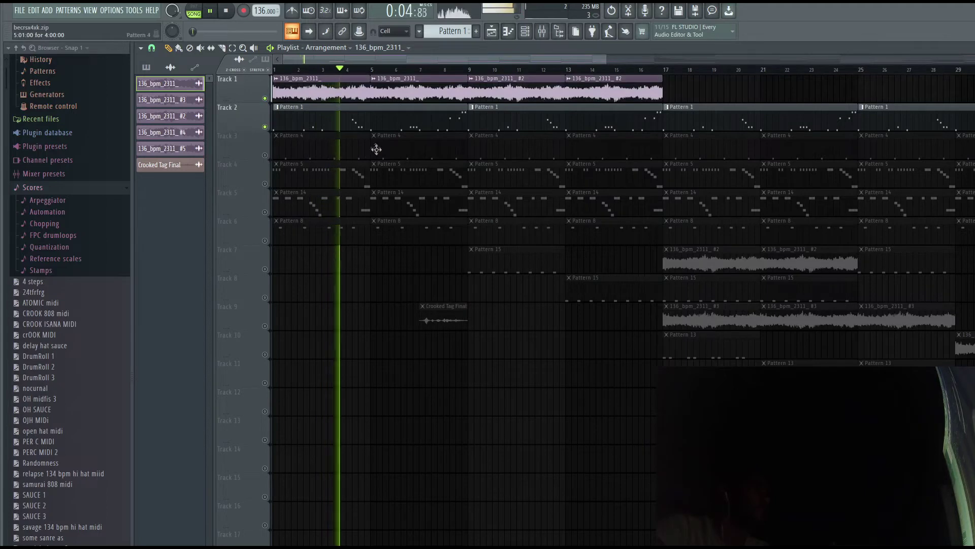
{"action": "key", "text": "space"}
Route the 136_bpm_2311_ clip to mixer track 14, play the melody with the 808s, and close the sample settings.
{"action": "double_click", "coordinate": [389, 92]}
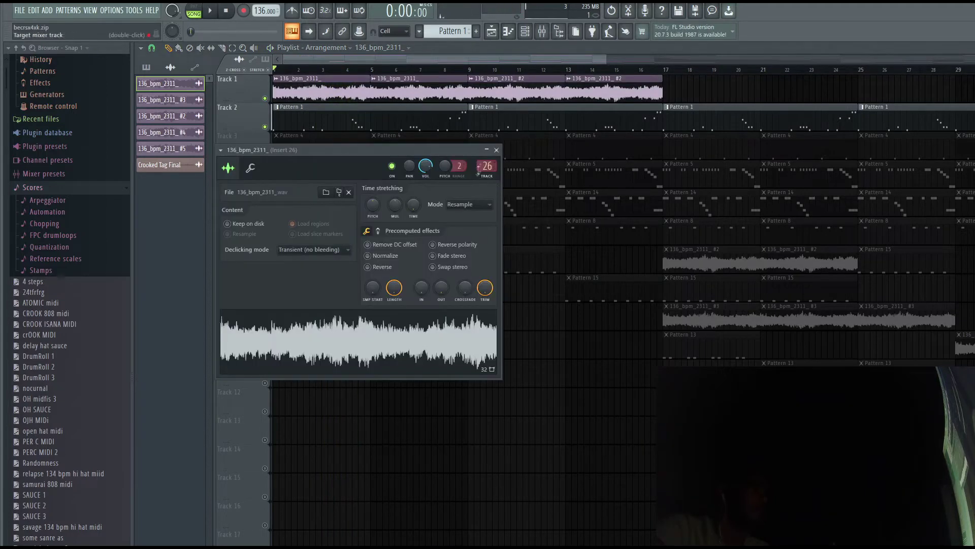
{"action": "left_click_drag", "start_coordinate": [478, 170], "coordinate": [478, 188]}
{"action": "key", "text": "space"}
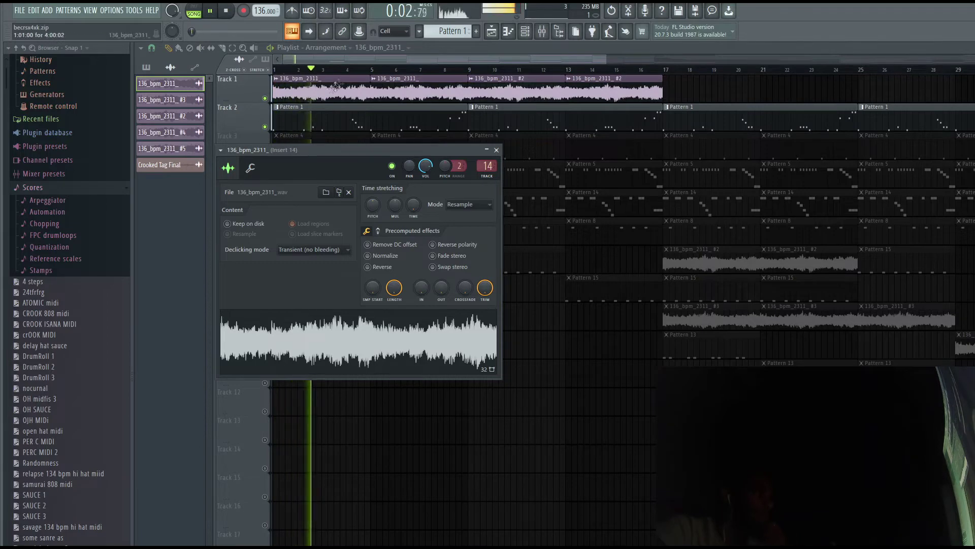
{"action": "key", "text": "Escape"}
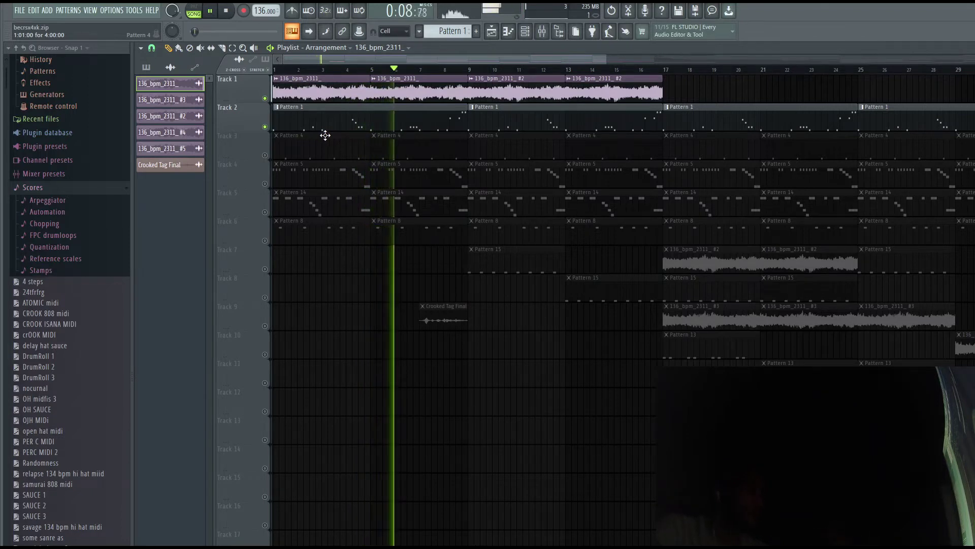
{"action": "key", "text": "space"}
Toggle Track 2's mute and solo states in the playlist, and enable all tracks again.
{"action": "left_click", "coordinate": [265, 127]}
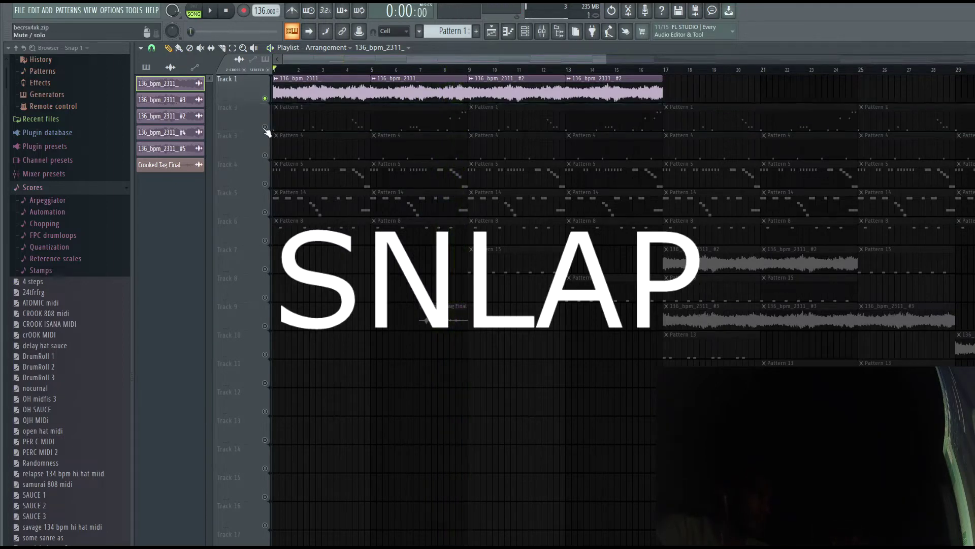
{"action": "left_click", "coordinate": [265, 127]}
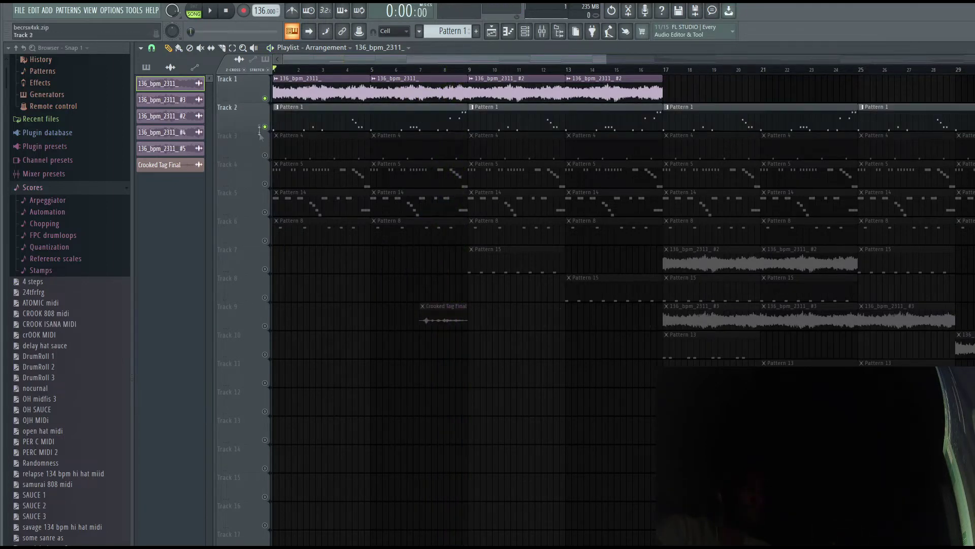
{"action": "left_click", "coordinate": [265, 126], "text": "ctrl"}
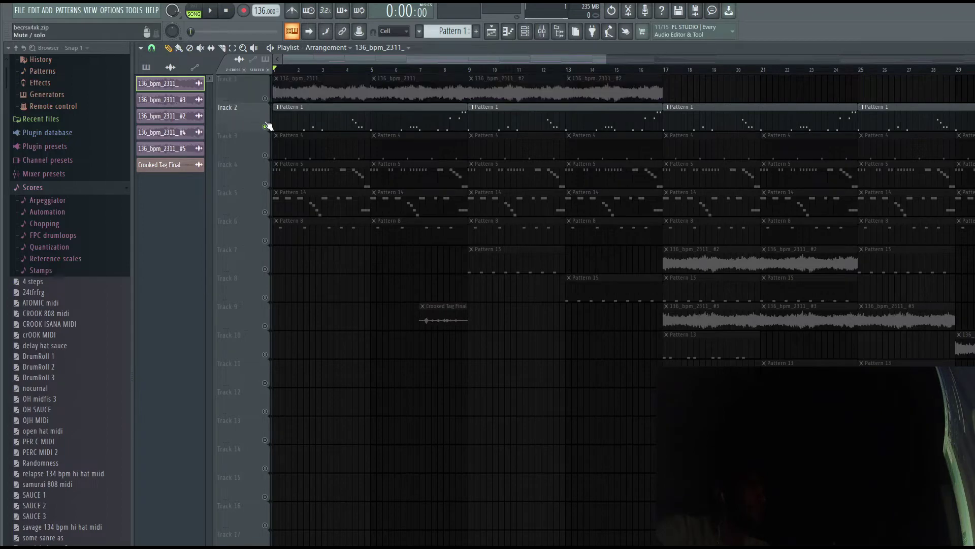
{"action": "left_click", "coordinate": [264, 126], "text": "ctrl"}
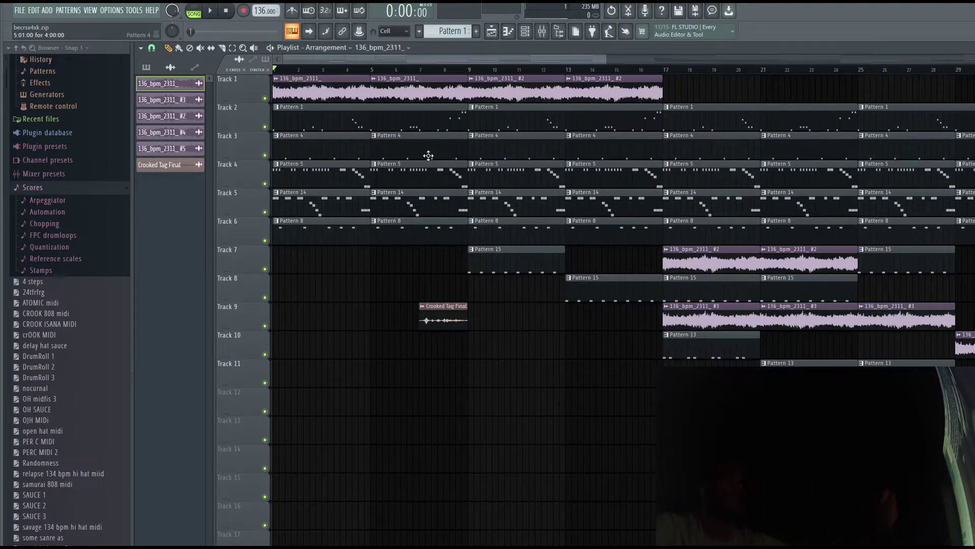
Open Pattern 4's MZ Clap [Slime] notes in the piano roll and find the Common Claps folder of !Mike Zara's Stash in the browser.
{"action": "double_click", "coordinate": [319, 153]}
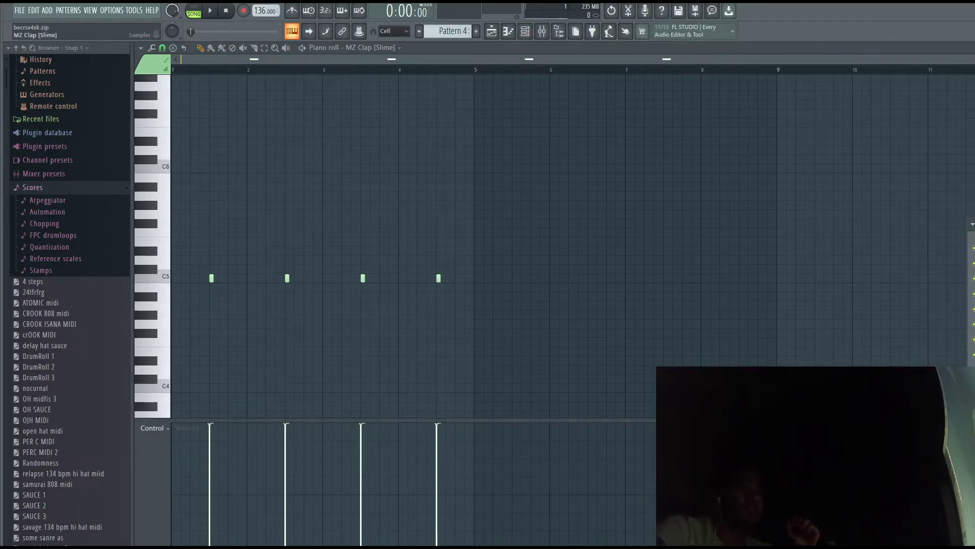
{"action": "scroll", "coordinate": [100, 322], "scroll_direction": "down", "scroll_amount": 10}
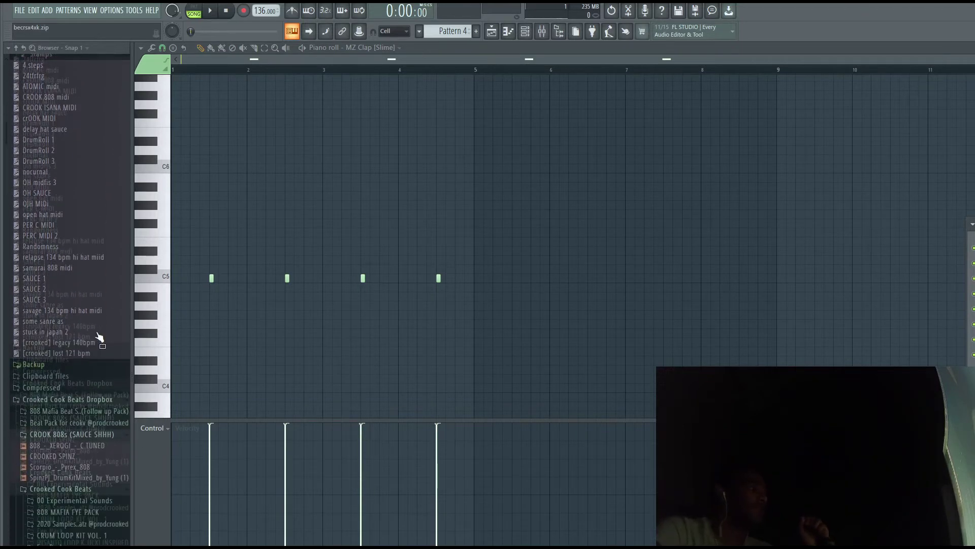
{"action": "scroll", "coordinate": [100, 330], "scroll_direction": "down", "scroll_amount": 2}
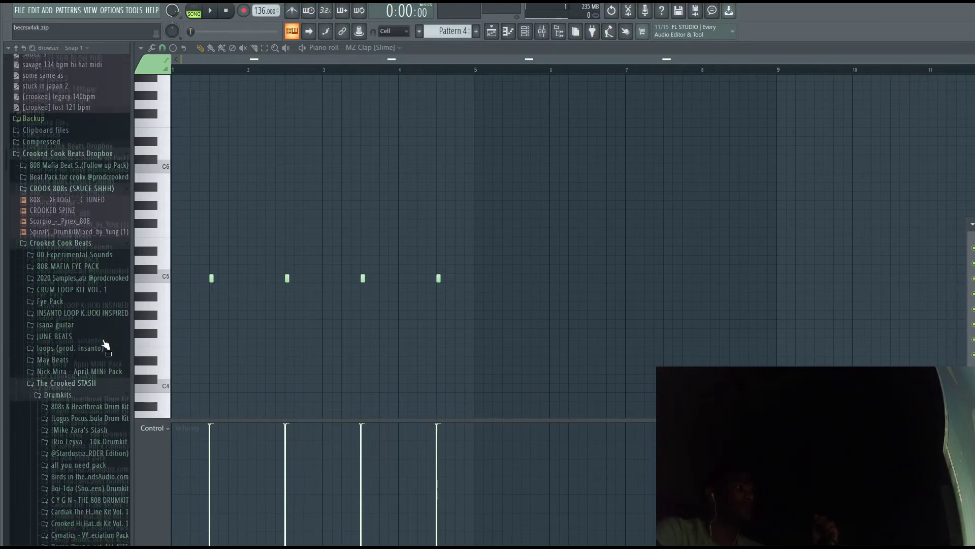
{"action": "scroll", "coordinate": [59, 315], "scroll_direction": "down", "scroll_amount": 2}
{"action": "left_click", "coordinate": [53, 283]}
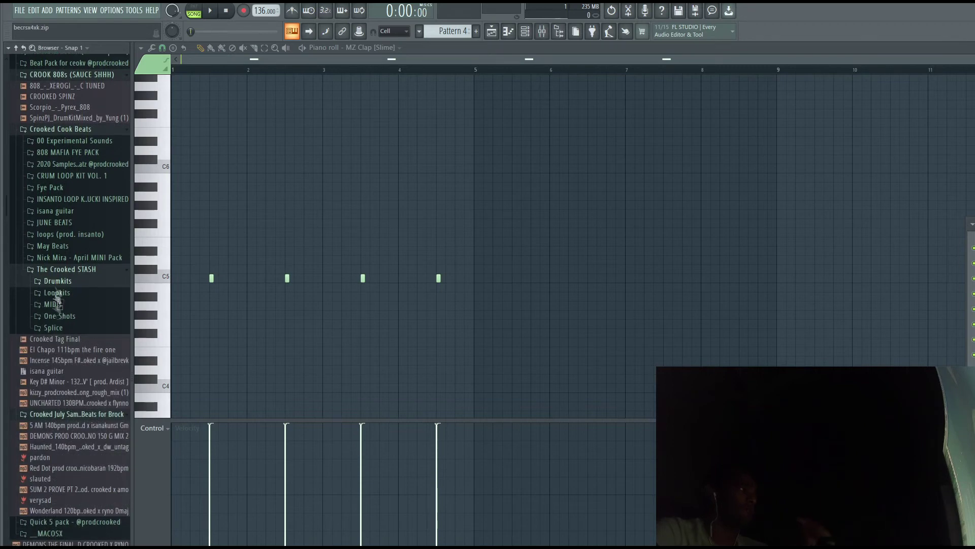
{"action": "scroll", "coordinate": [118, 414], "scroll_direction": "down", "scroll_amount": 10}
{"action": "scroll", "coordinate": [118, 414], "scroll_direction": "down", "scroll_amount": 6}
{"action": "left_click", "coordinate": [60, 367]}
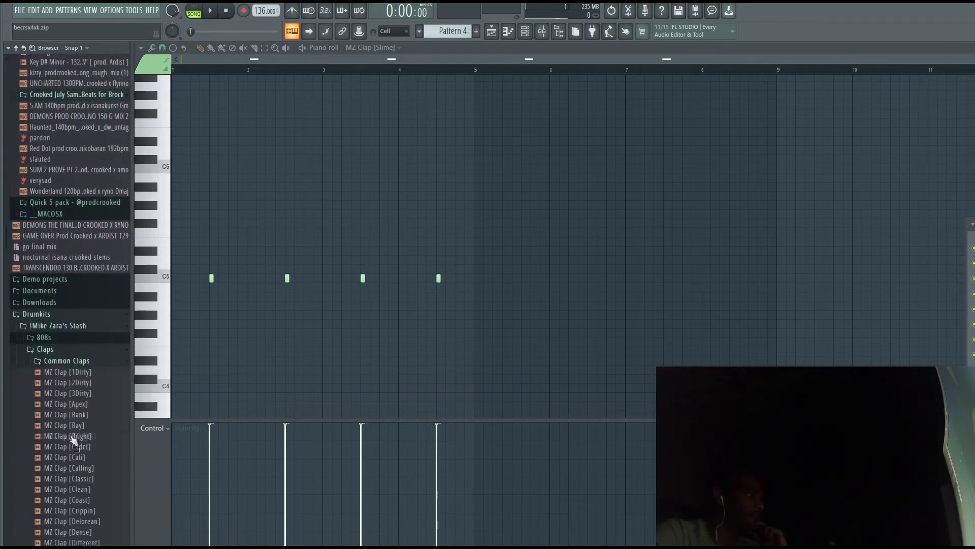
Preview the MZ Clap [Bright] and MZ Clap [Cadet] samples and look through the other common claps.
{"action": "left_click", "coordinate": [67, 435]}
{"action": "left_click", "coordinate": [71, 446]}
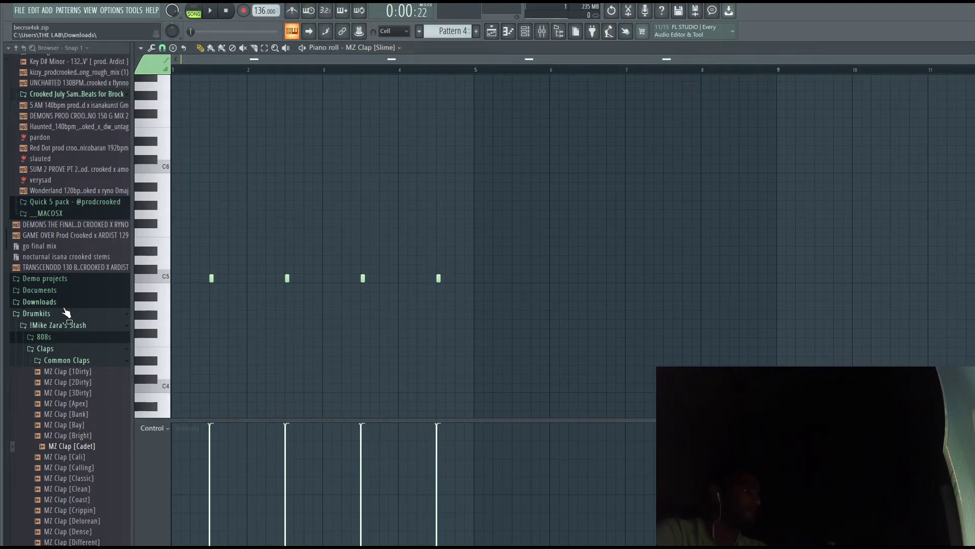
{"action": "scroll", "coordinate": [76, 305], "scroll_direction": "down", "scroll_amount": 10}
{"action": "scroll", "coordinate": [80, 298], "scroll_direction": "up", "scroll_amount": 10}
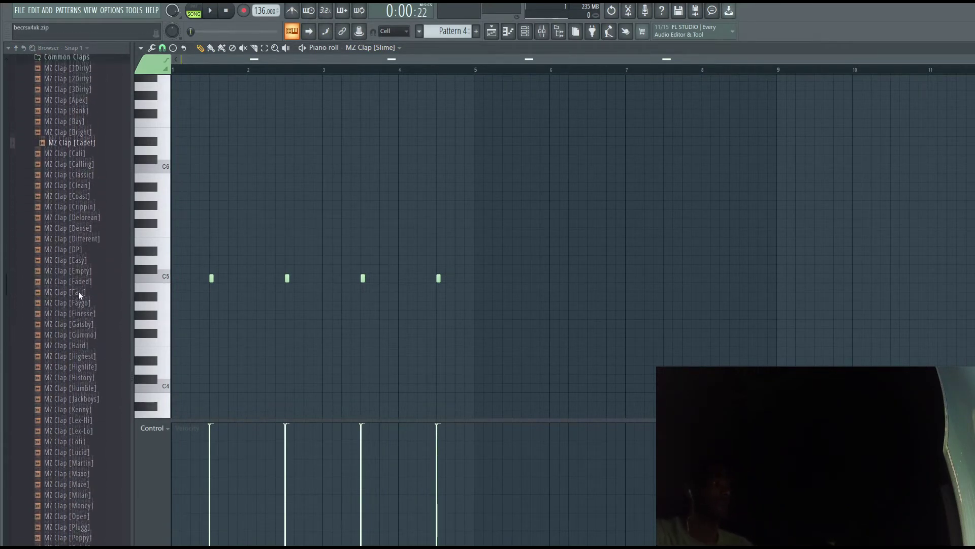
{"action": "scroll", "coordinate": [97, 295], "scroll_direction": "down", "scroll_amount": 4}
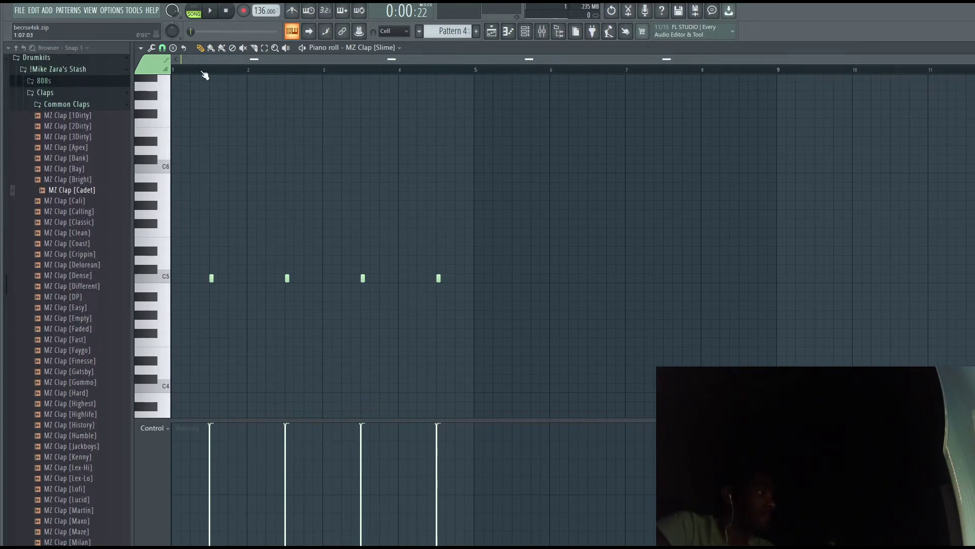
Play the song briefly from the clap's piano roll and return to the playlist.
{"action": "key", "text": "space"}
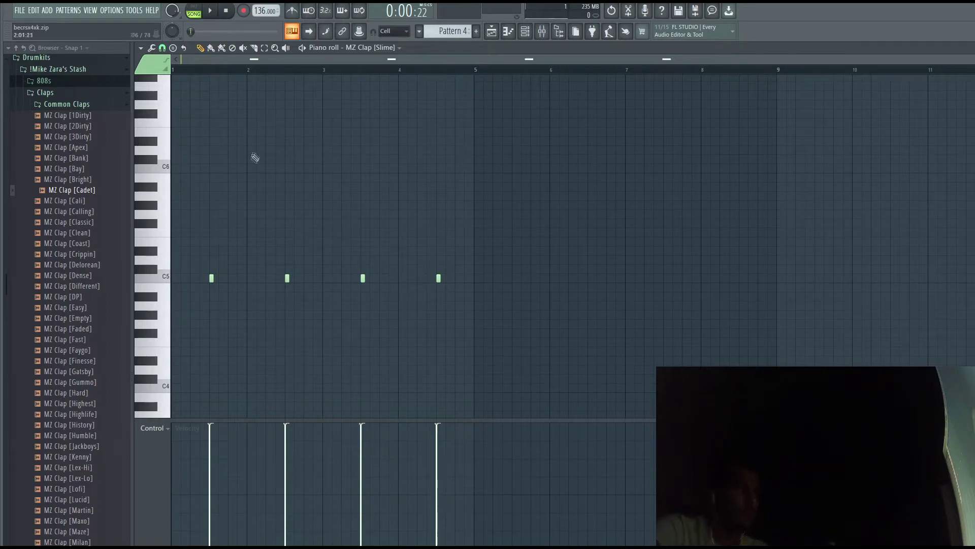
{"action": "key", "text": "space"}
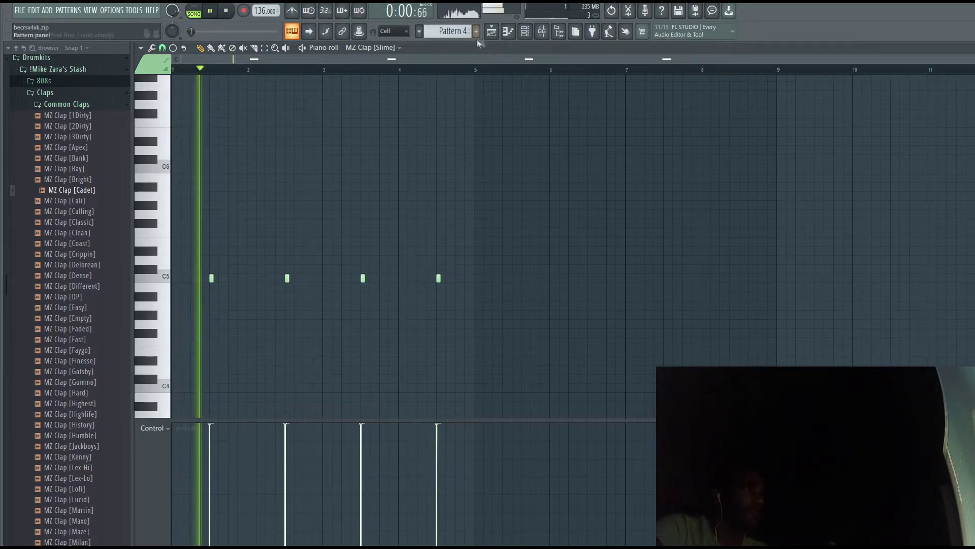
{"action": "left_click", "coordinate": [503, 33]}
{"action": "key", "text": "space"}
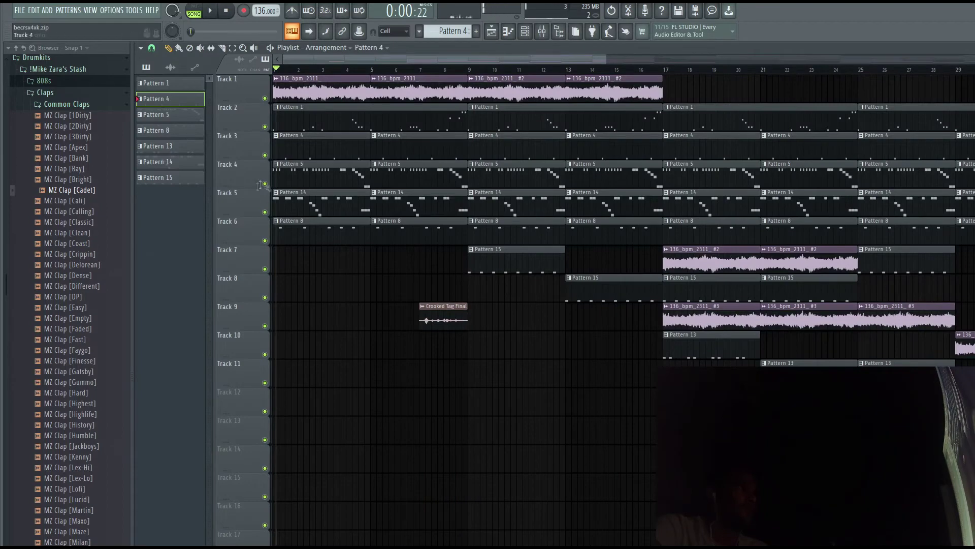
Solo and unsolo Track 4, and mute Tracks 4, 5 and 6 in the playlist.
{"action": "right_click", "coordinate": [264, 183]}
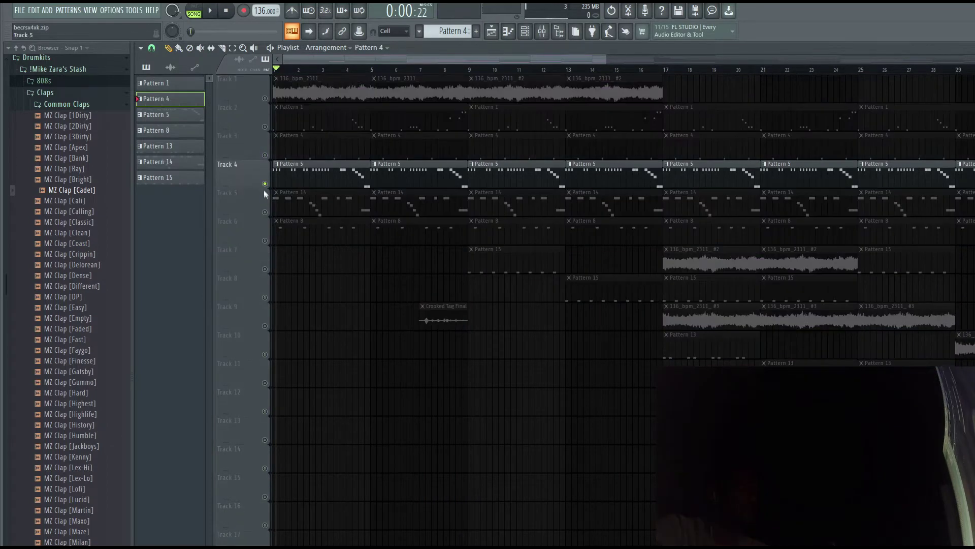
{"action": "right_click", "coordinate": [265, 184]}
{"action": "left_click", "coordinate": [265, 212]}
{"action": "left_click", "coordinate": [265, 240]}
{"action": "left_click", "coordinate": [264, 184]}
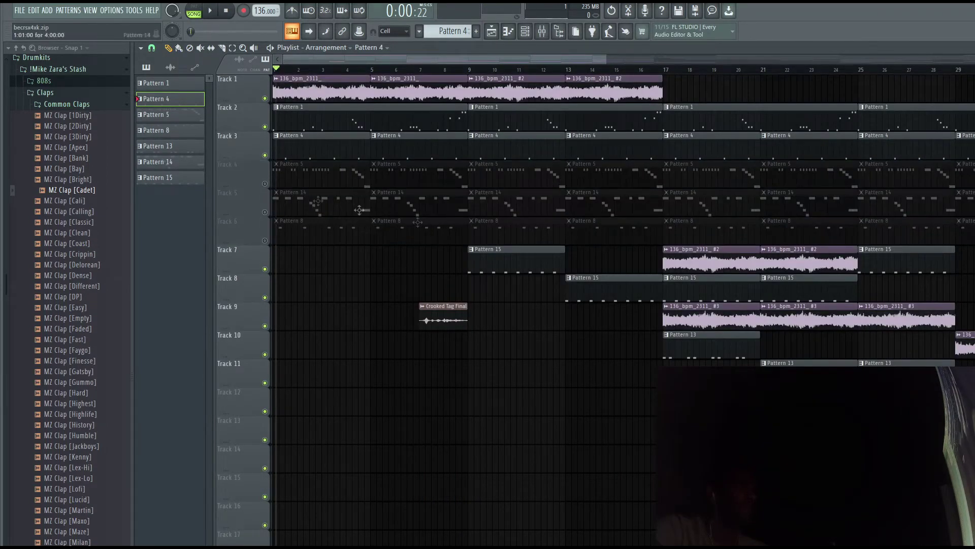
Play the song with the claps, show the mixer, and select Insert 4 to check its volume fader.
{"action": "key", "text": "space"}
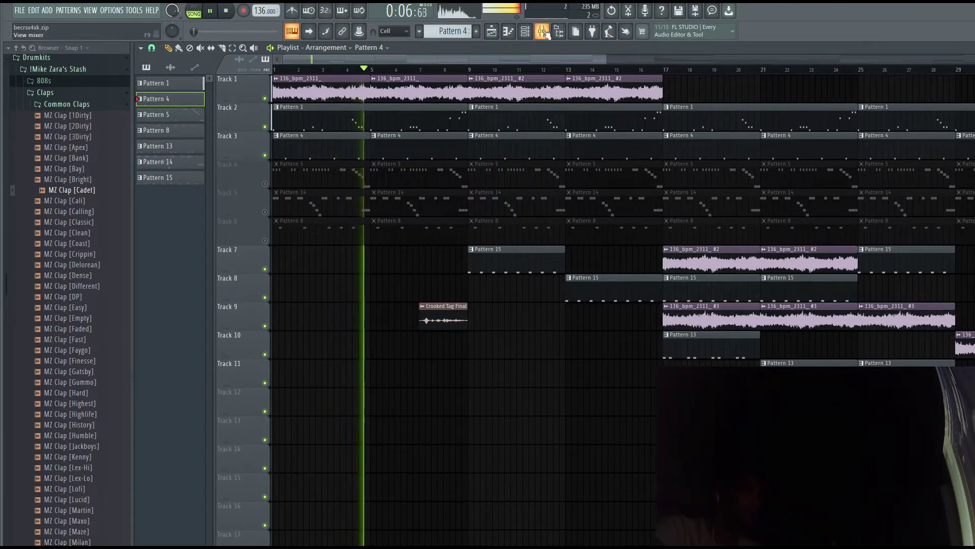
{"action": "key", "text": "F9"}
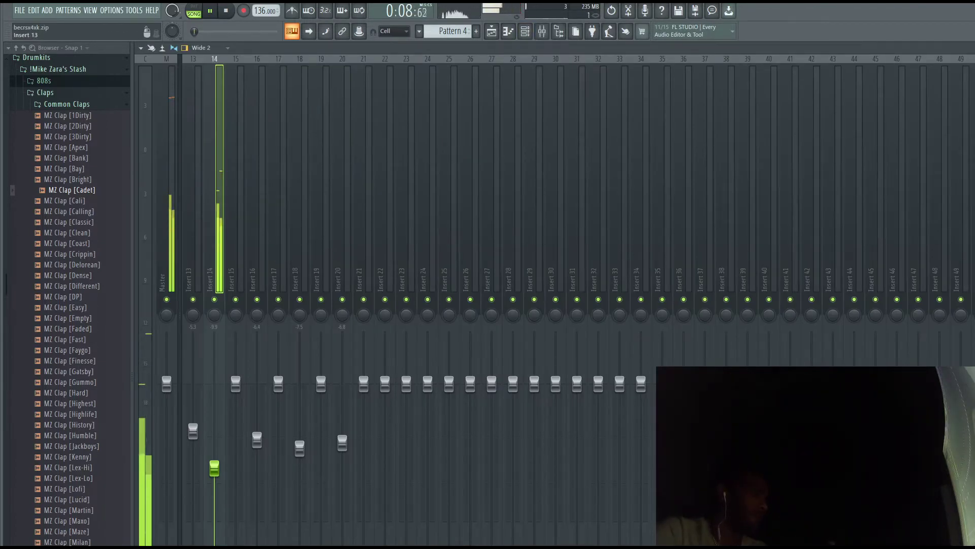
{"action": "scroll", "coordinate": [317, 307], "scroll_direction": "left", "scroll_amount": 4}
{"action": "scroll", "coordinate": [317, 307], "scroll_direction": "left", "scroll_amount": 6}
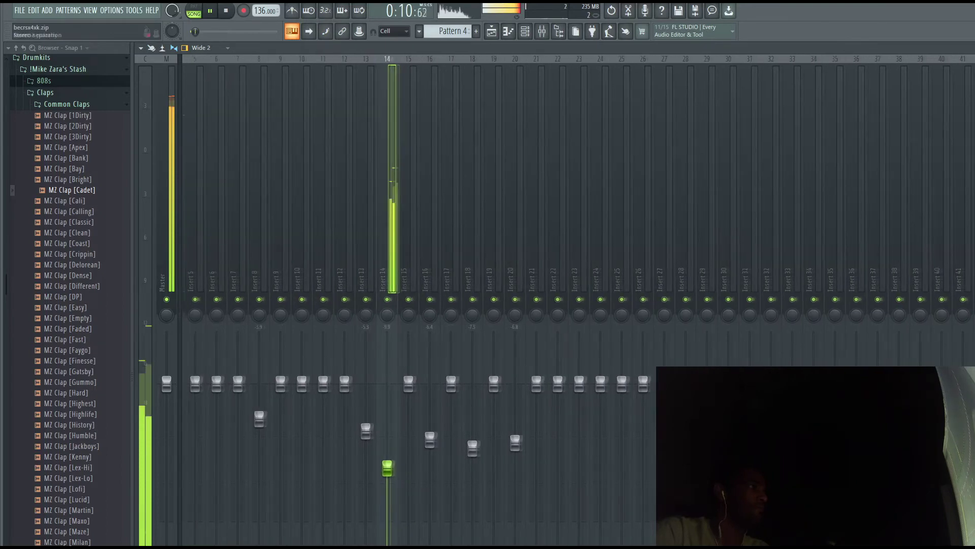
{"action": "left_click", "coordinate": [210, 198]}
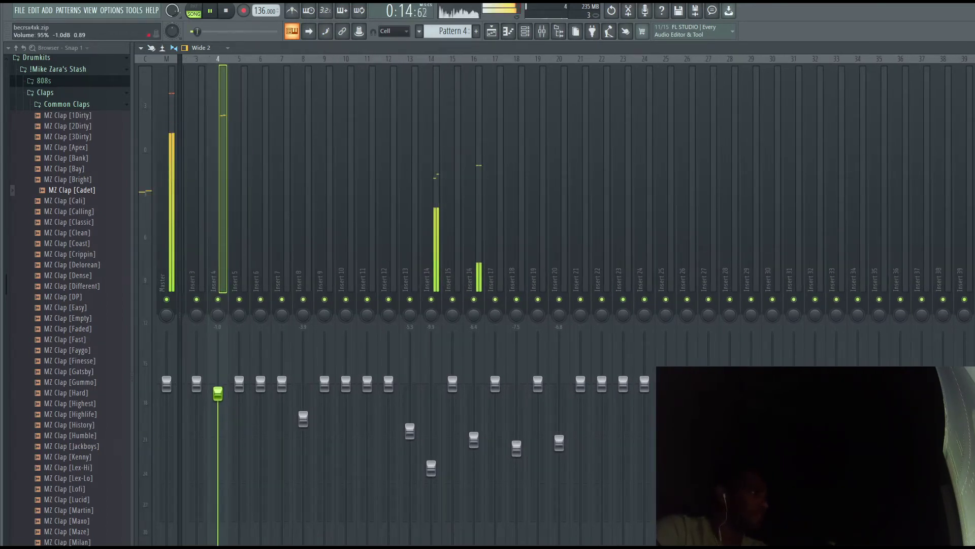
{"action": "left_click_drag", "start_coordinate": [218, 392], "coordinate": [218, 394]}
{"action": "key", "text": "space"}
Return to the playlist and solo Track 7.
{"action": "key", "text": "F5"}
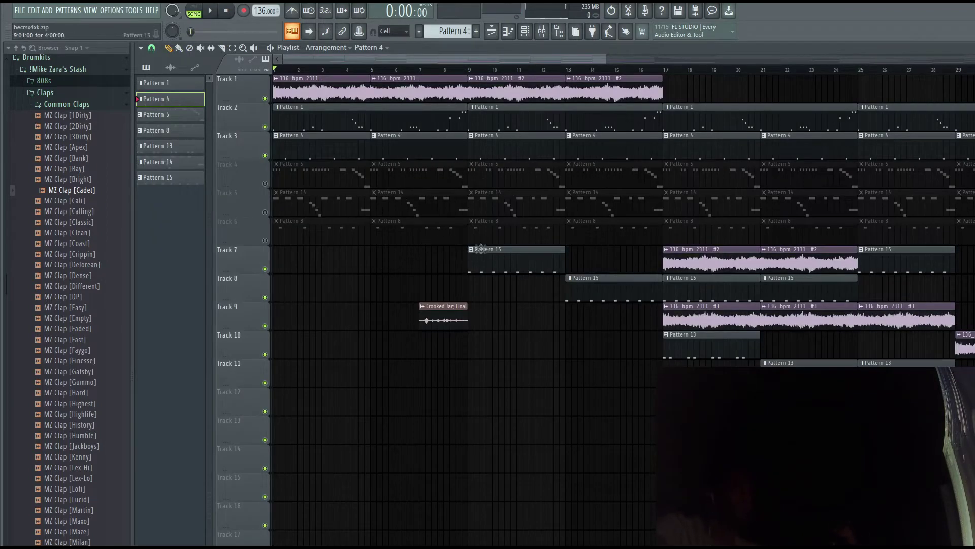
{"action": "right_click", "coordinate": [265, 270]}
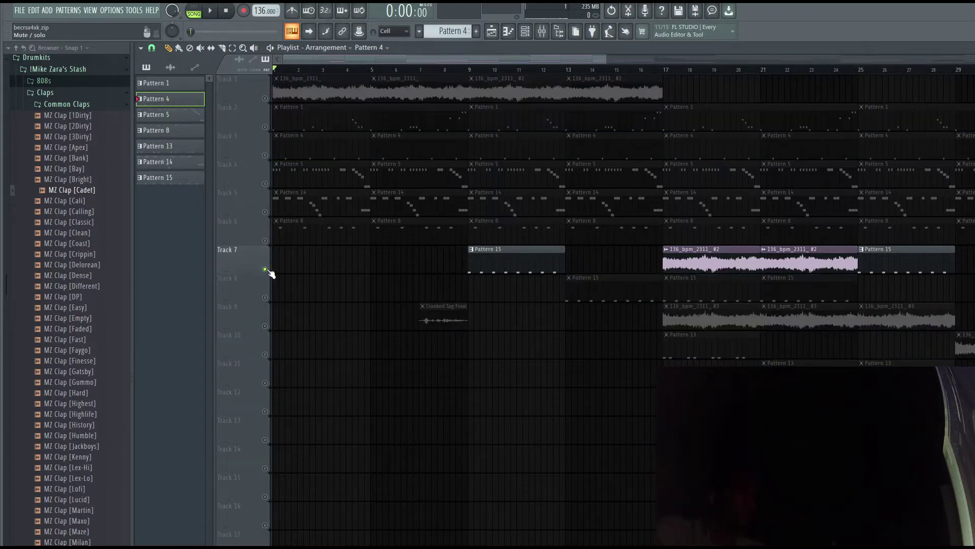
Mute Track 7 and unmute Tracks 3, 2 and 1 in the playlist.
{"action": "left_click", "coordinate": [265, 269]}
{"action": "left_click", "coordinate": [264, 155]}
{"action": "left_click", "coordinate": [264, 127]}
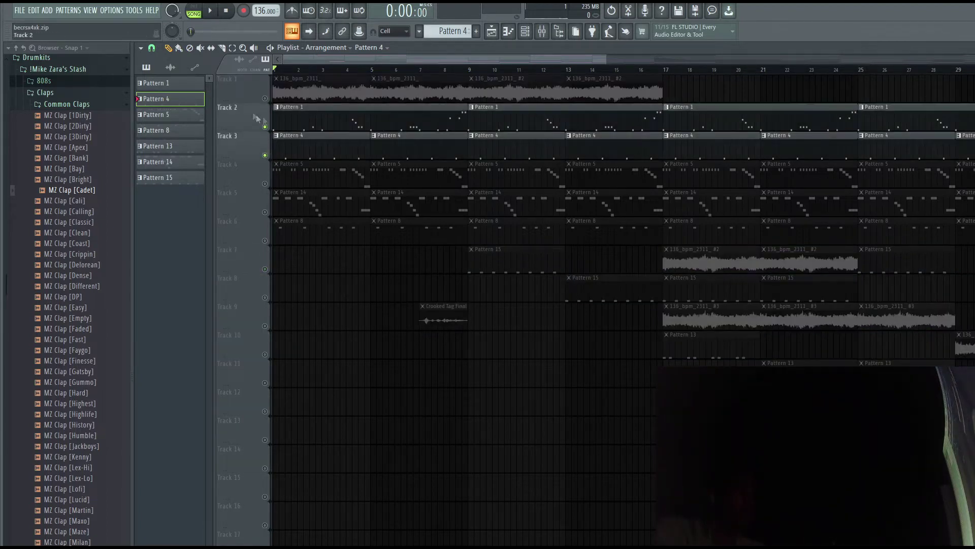
{"action": "left_click", "coordinate": [264, 98]}
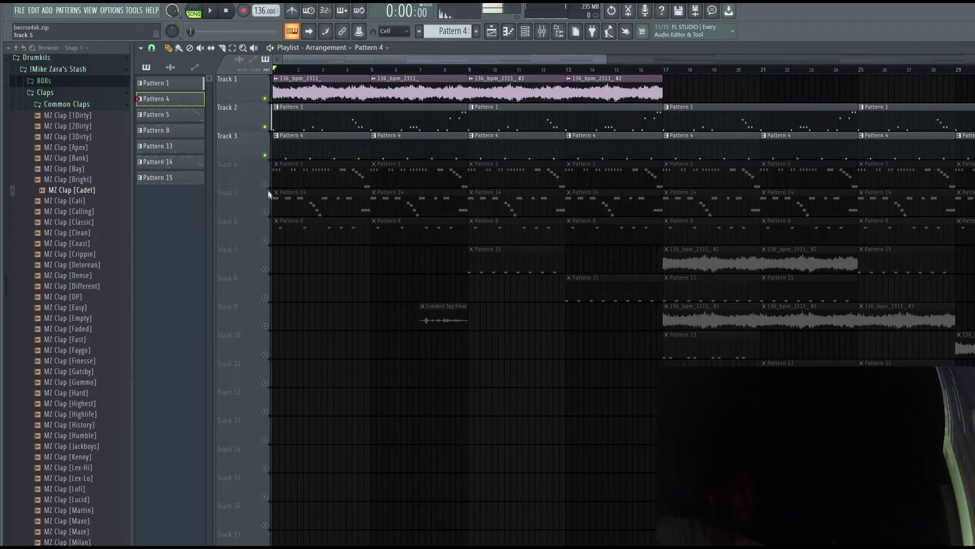
Open Track 4's Pattern 5 hi-hat in the piano roll and show its notes from the first bar.
{"action": "double_click", "coordinate": [305, 185]}
{"action": "scroll", "coordinate": [508, 432], "scroll_direction": "left", "scroll_amount": 3}
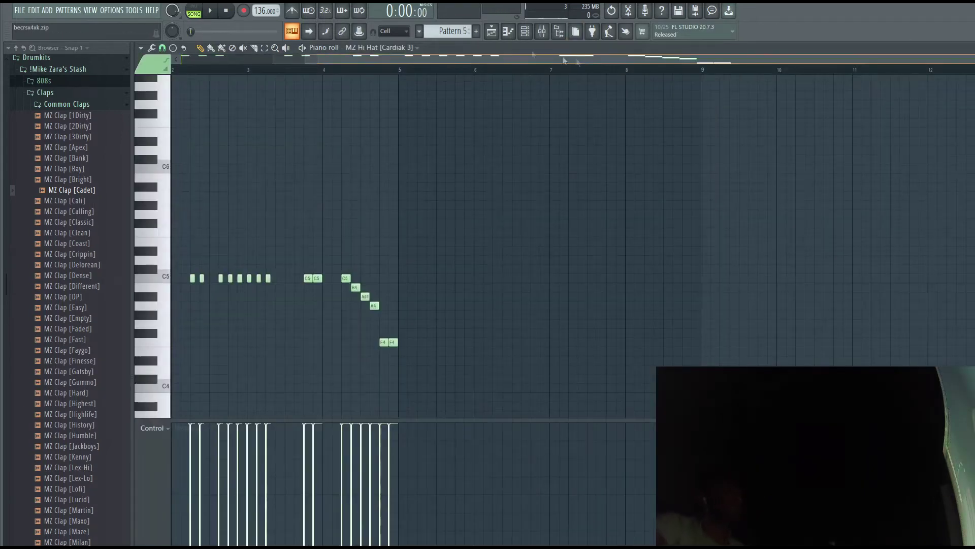
{"action": "scroll", "coordinate": [461, 480], "scroll_direction": "left", "scroll_amount": 1}
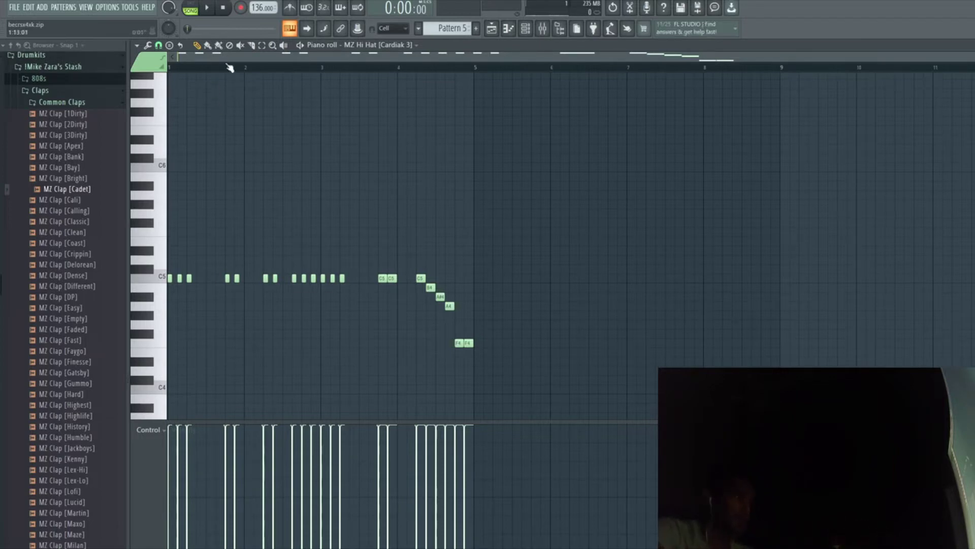
Show the mixer and select Insert 8 to check the hi-hat's volume fader.
{"action": "left_click", "coordinate": [544, 29]}
{"action": "left_click", "coordinate": [299, 213]}
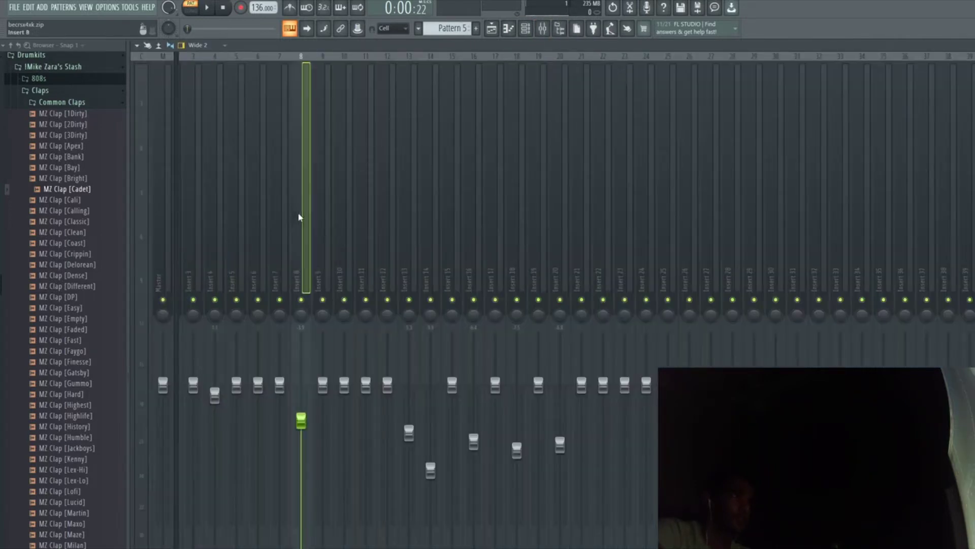
{"action": "left_click", "coordinate": [325, 213]}
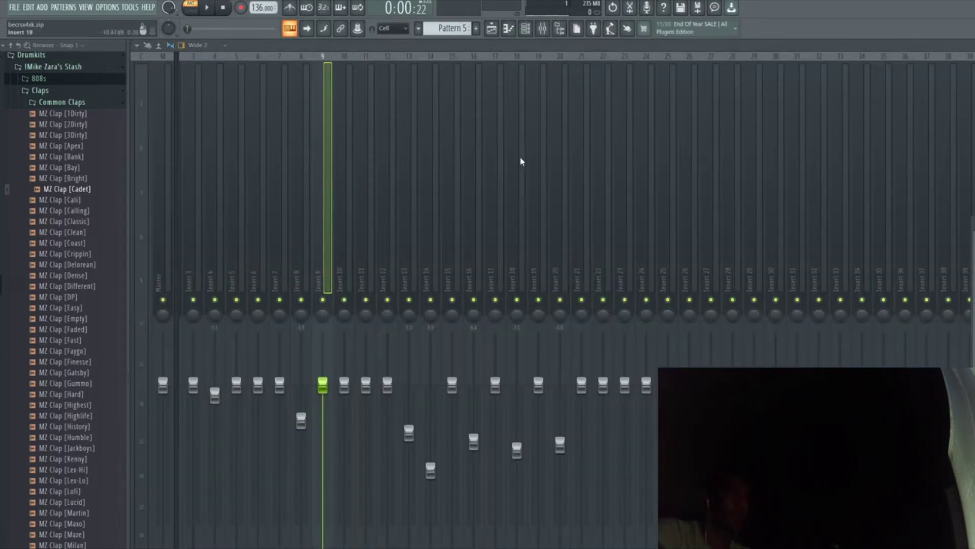
{"action": "left_click", "coordinate": [292, 136]}
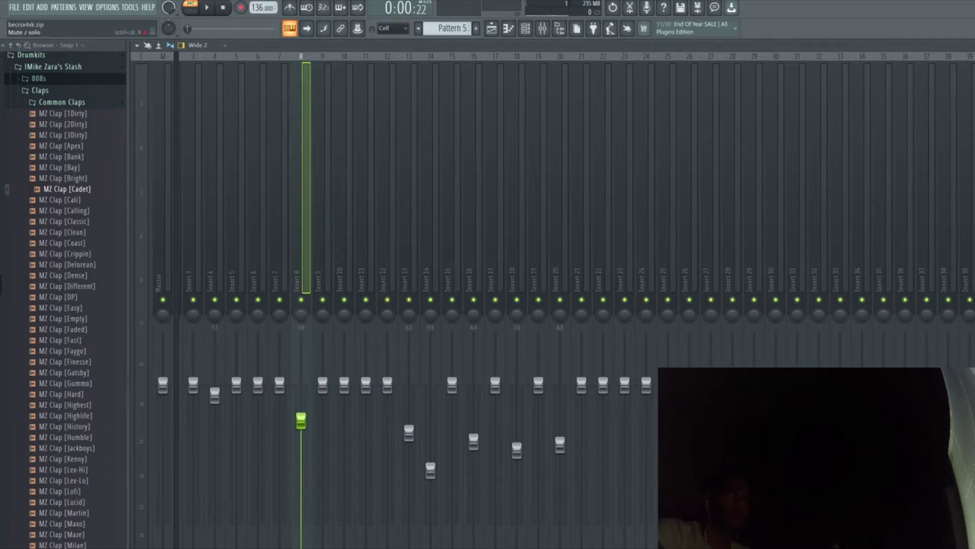
Play Pattern 5 while viewing its hi-hat notes in the piano roll, and return to the playlist.
{"action": "left_click", "coordinate": [491, 28]}
{"action": "key", "text": "space"}
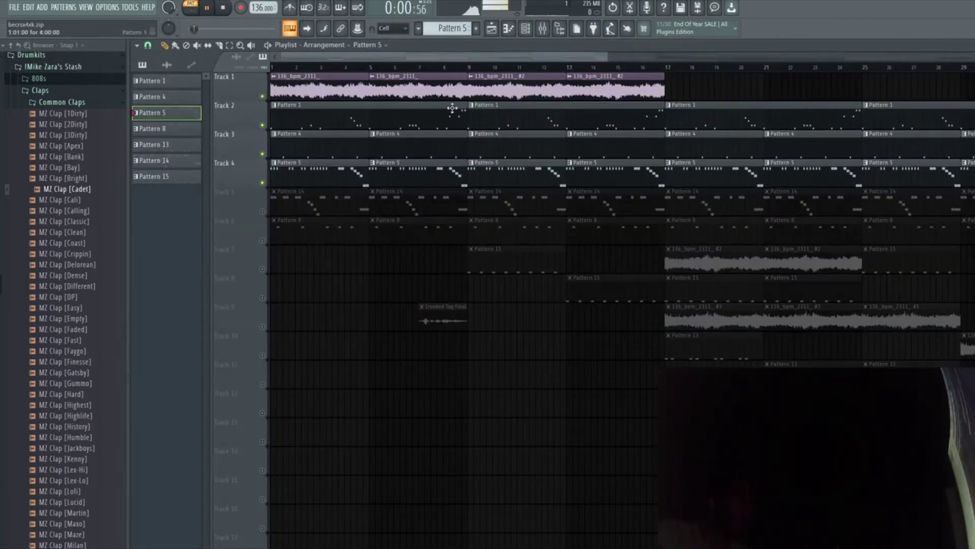
{"action": "key", "text": "F7"}
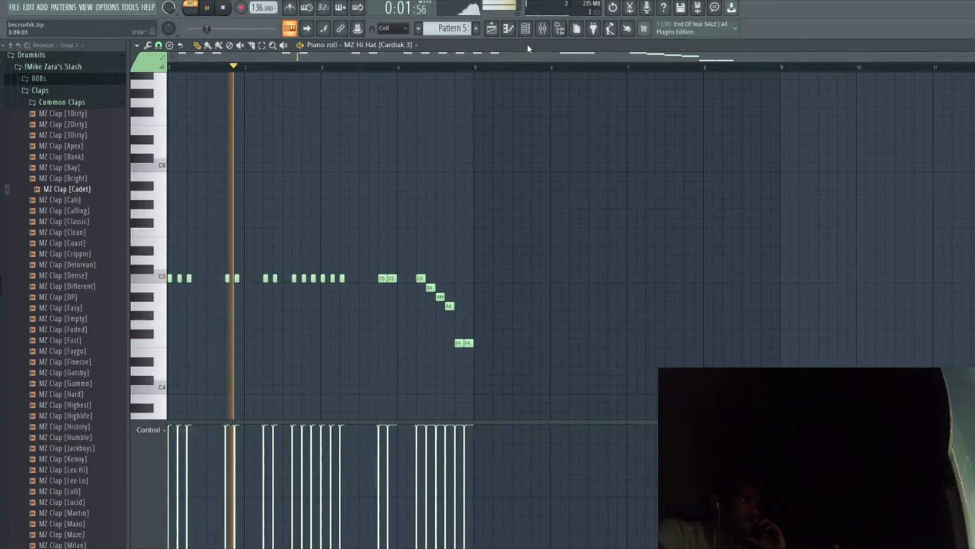
{"action": "key", "text": "F5"}
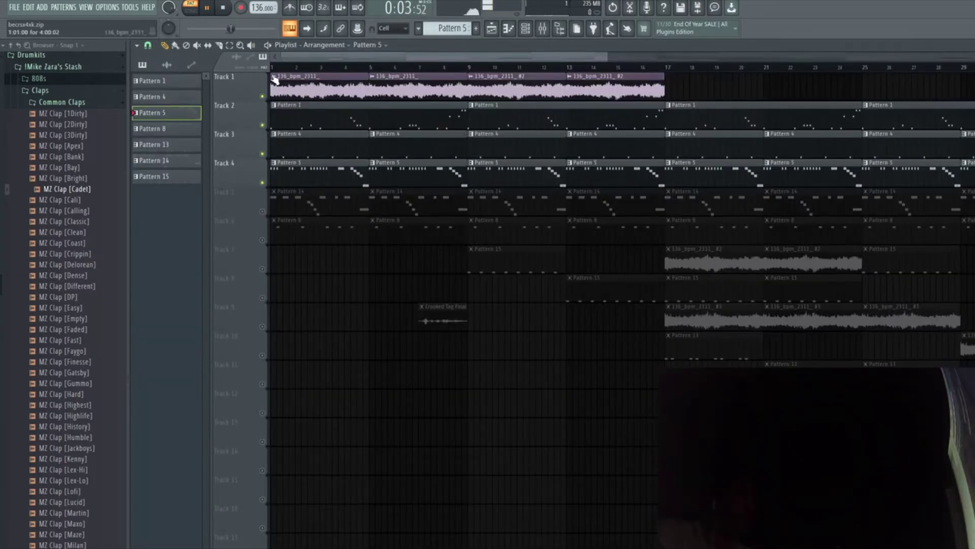
Mute Track 1, play the song in song mode with the hi-hat's piano roll shown, and stop playback.
{"action": "left_click", "coordinate": [263, 96]}
{"action": "key", "text": "l"}
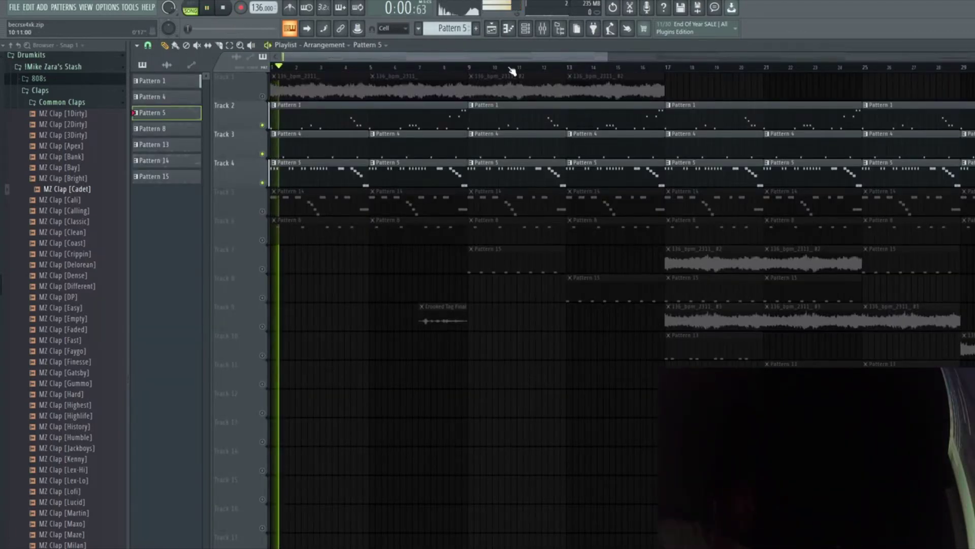
{"action": "left_click", "coordinate": [508, 29]}
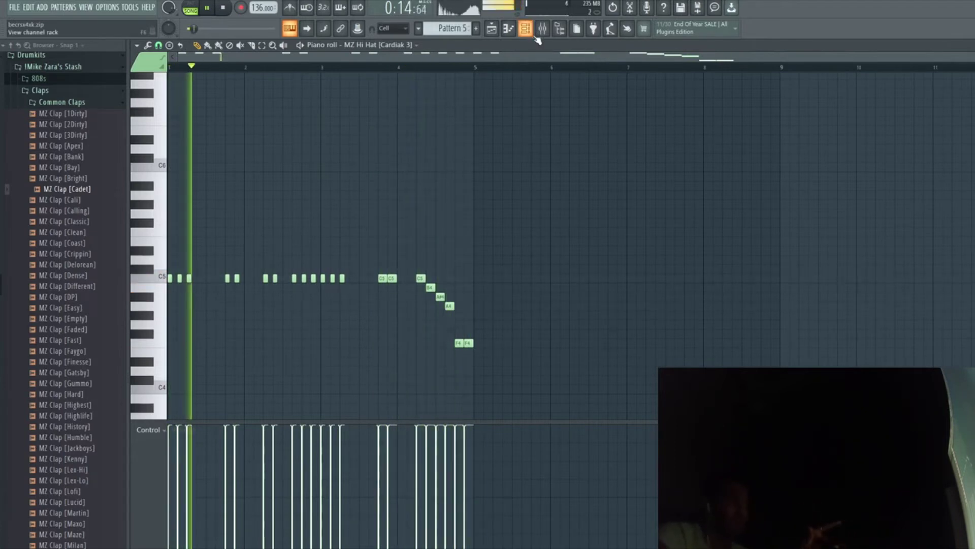
{"action": "key", "text": "space"}
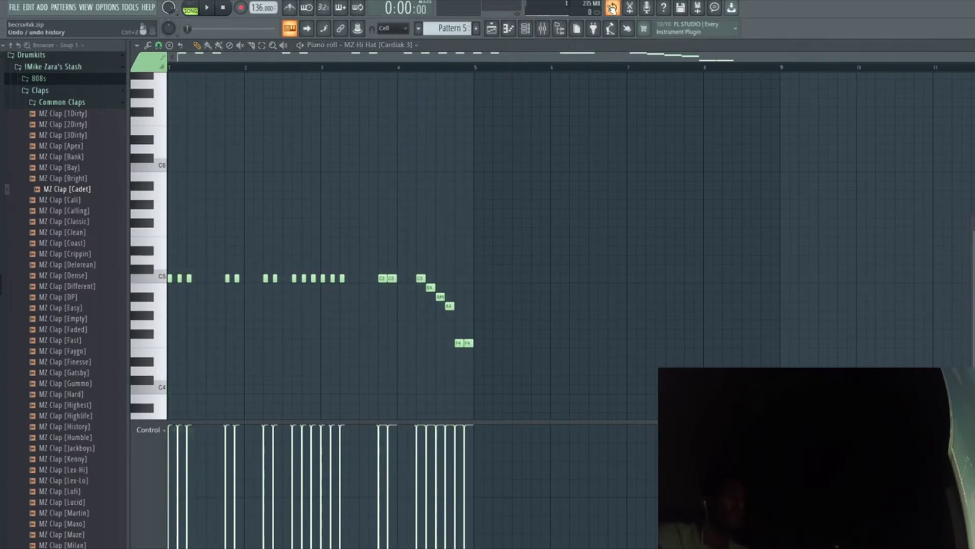
Inspect the Fruity Delay 2 settings on mixer Insert 8, close the plugin, and return to the hi-hat's piano roll.
{"action": "left_click", "coordinate": [612, 7]}
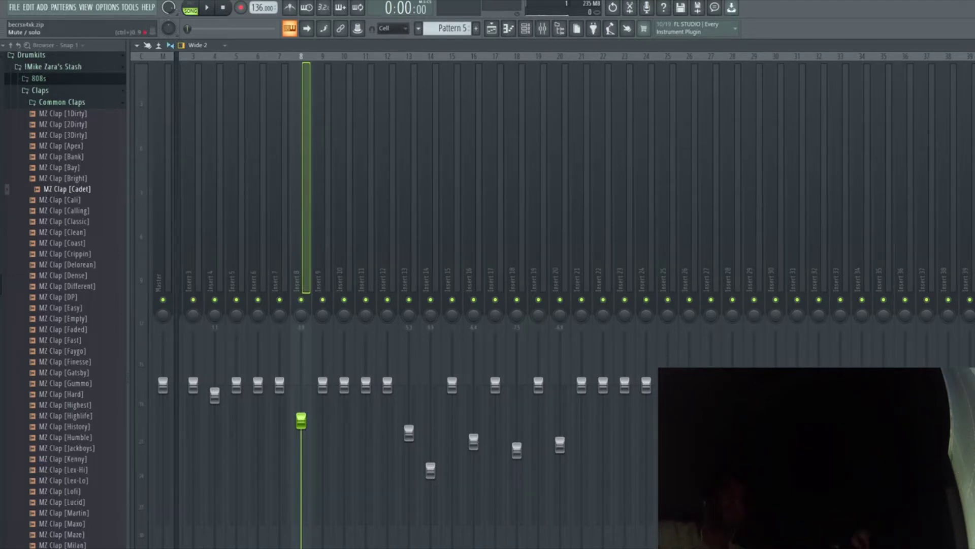
{"action": "left_click", "coordinate": [973, 76]}
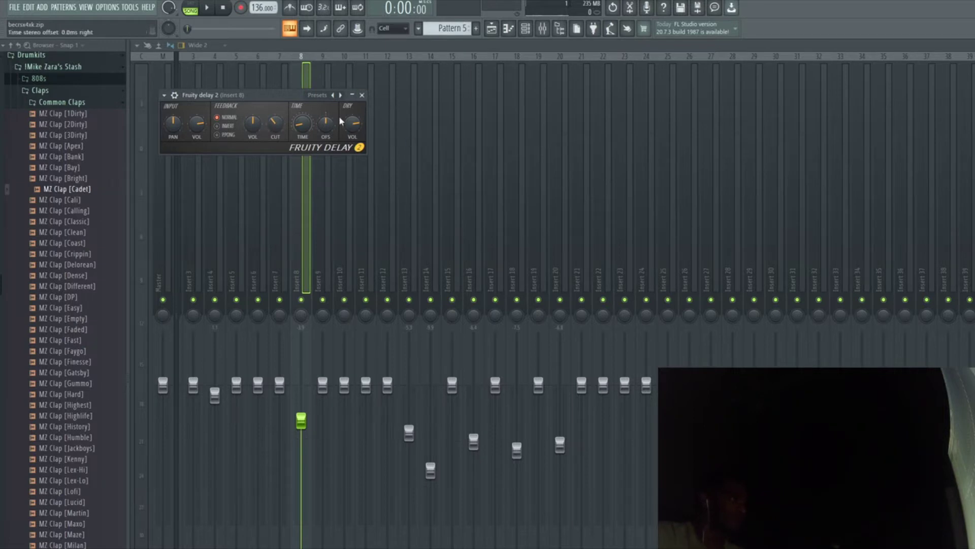
{"action": "left_click", "coordinate": [361, 95]}
{"action": "left_click", "coordinate": [493, 29]}
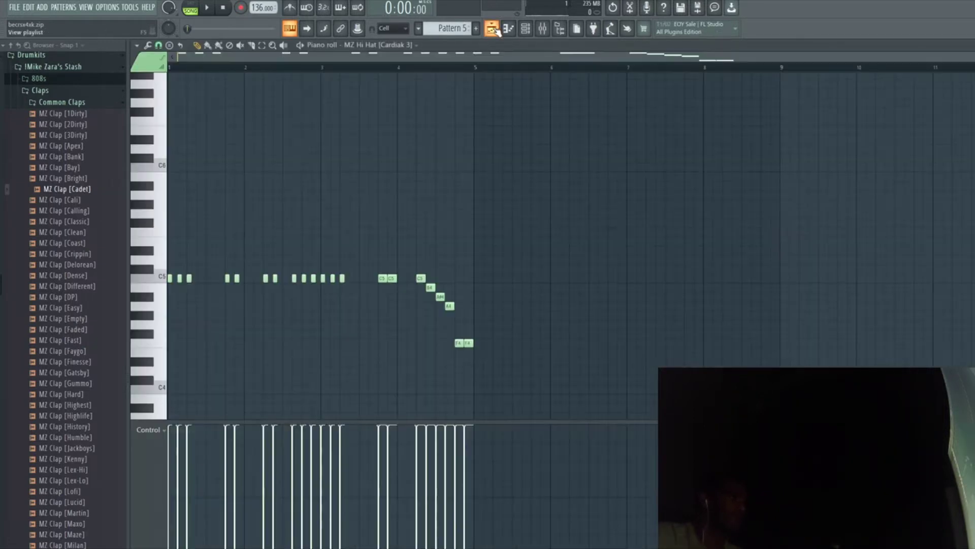
Play only Pattern 5 in pattern mode to hear the hi-hat, stop it, and return to the playlist.
{"action": "left_click", "coordinate": [191, 9]}
{"action": "key", "text": "space"}
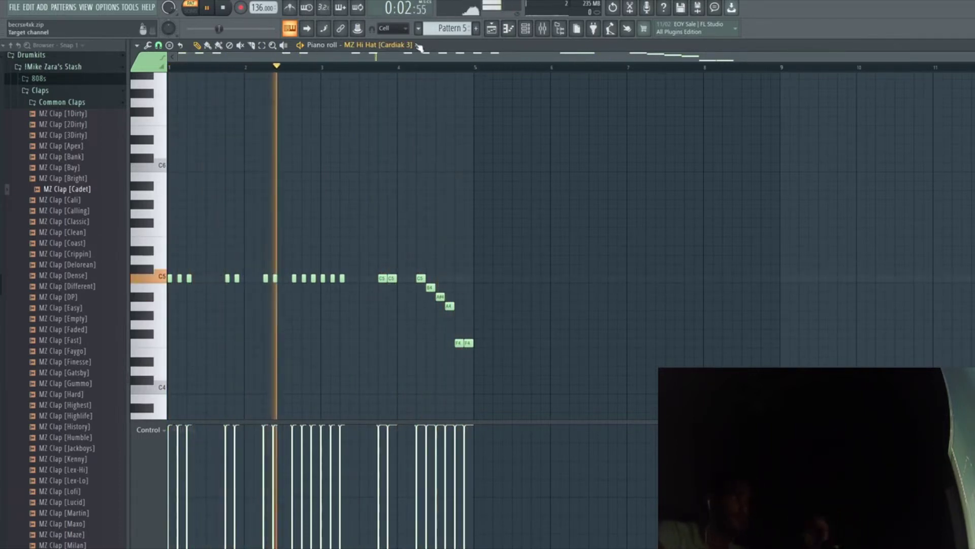
{"action": "key", "text": "space"}
{"action": "key", "text": "F5"}
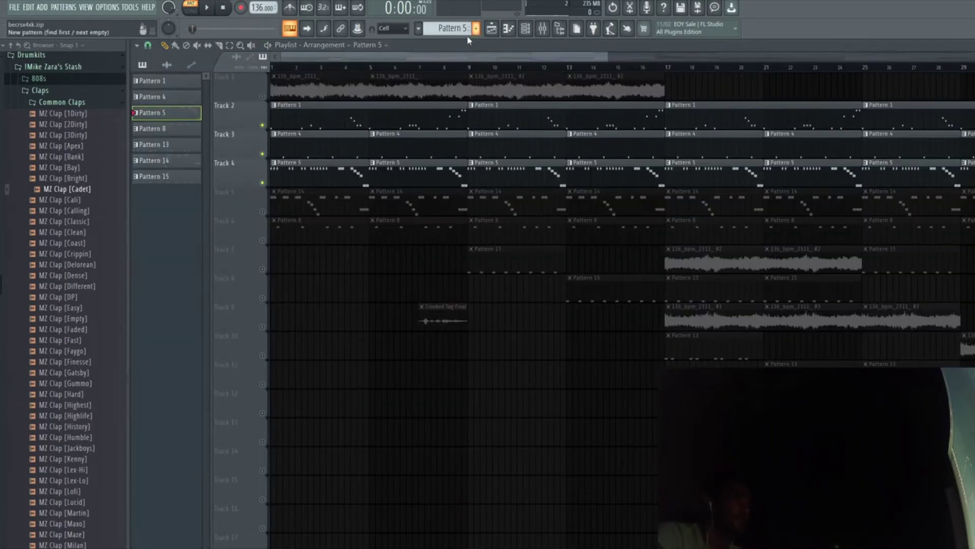
Play the 808, clap and hi-hat tracks in song mode with Track 1 muted, and stop playback.
{"action": "left_click", "coordinate": [262, 96]}
{"action": "left_click", "coordinate": [263, 96]}
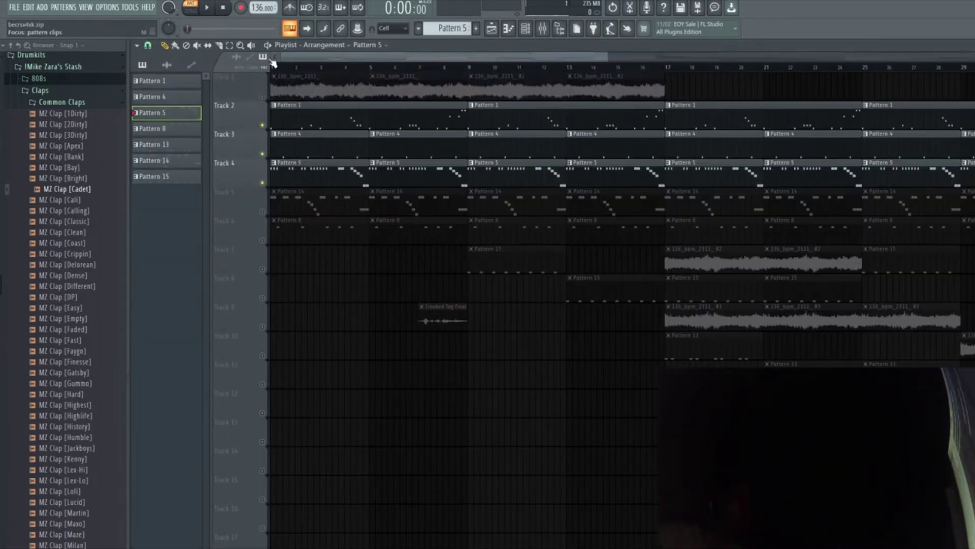
{"action": "left_click", "coordinate": [197, 16]}
{"action": "key", "text": "space"}
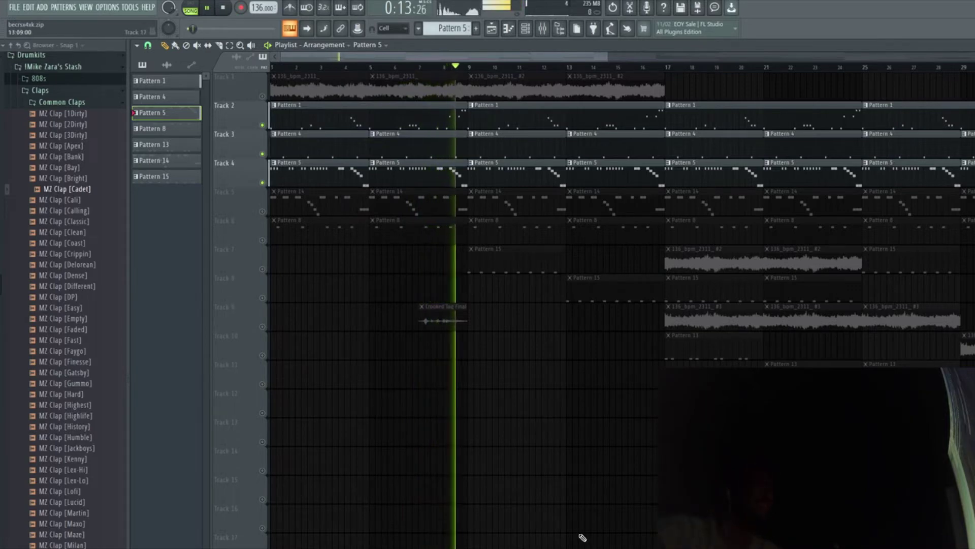
{"action": "key", "text": "space"}
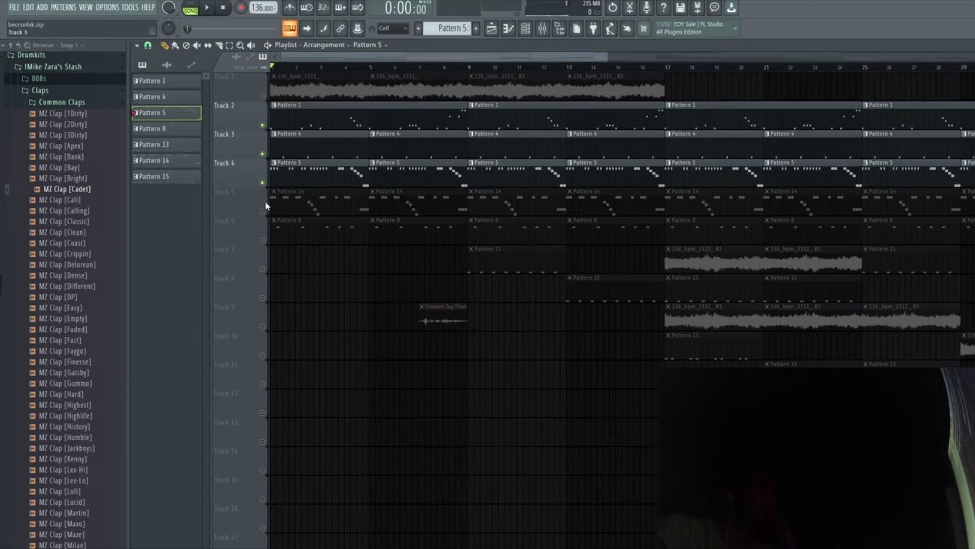
Unmute Track 1 and play the song to hear the melody with the 808, claps and hi-hats.
{"action": "left_click", "coordinate": [262, 96]}
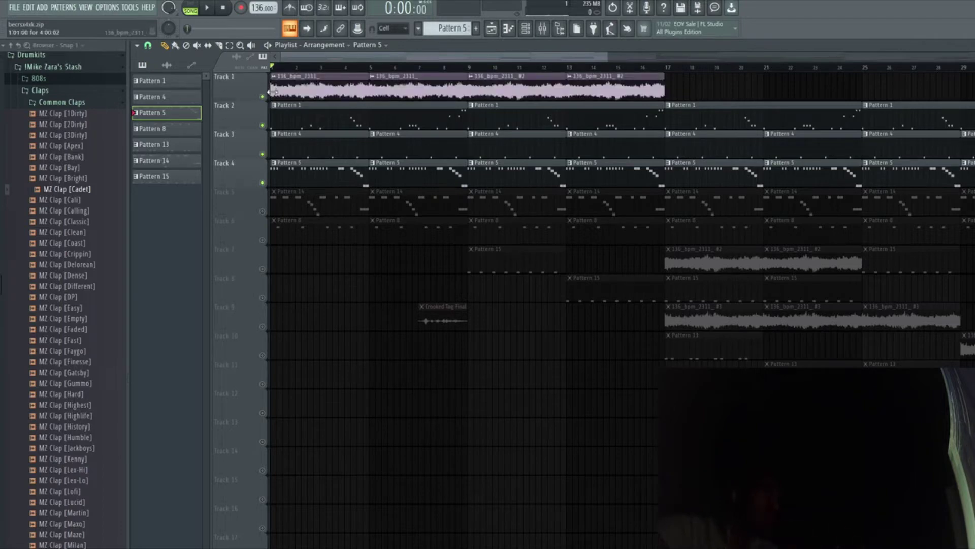
{"action": "key", "text": "space"}
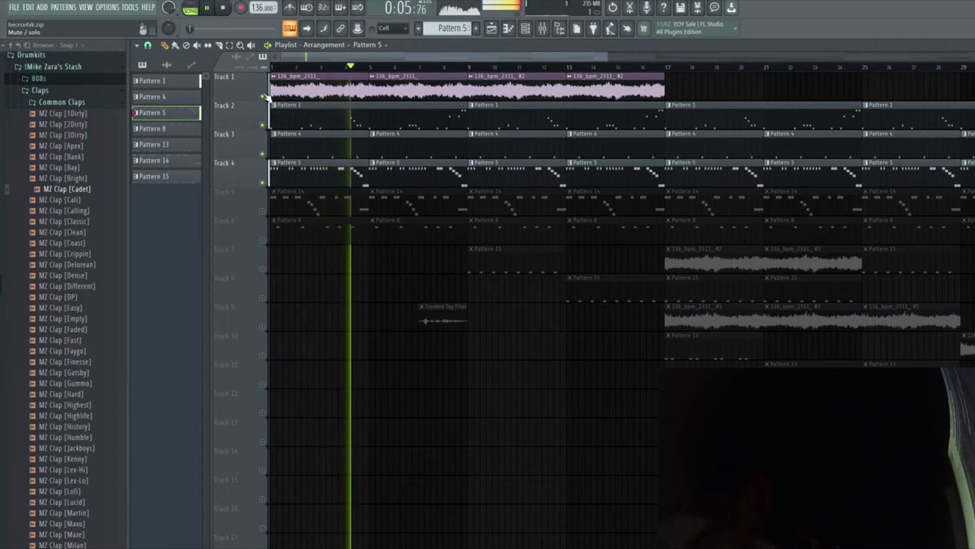
{"action": "key", "text": "space"}
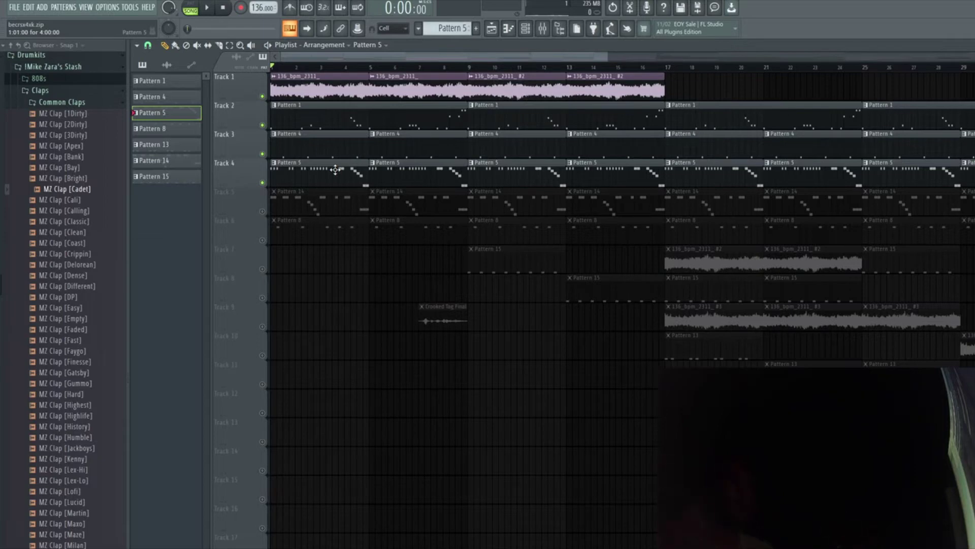
Unmute Track 5 and mute Tracks 4, 3 and 2 in the playlist.
{"action": "left_click", "coordinate": [263, 211]}
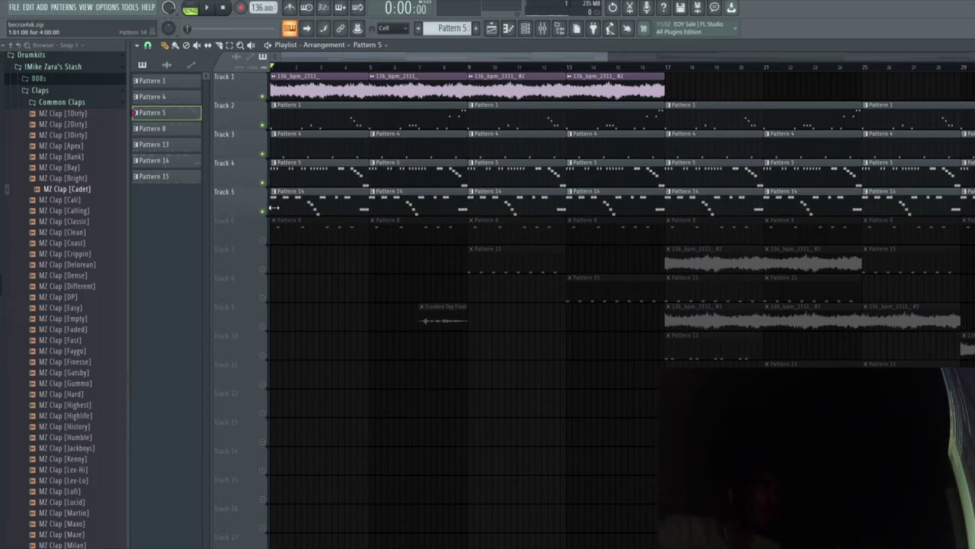
{"action": "left_click", "coordinate": [263, 183]}
{"action": "left_click", "coordinate": [263, 154]}
{"action": "left_click", "coordinate": [263, 125]}
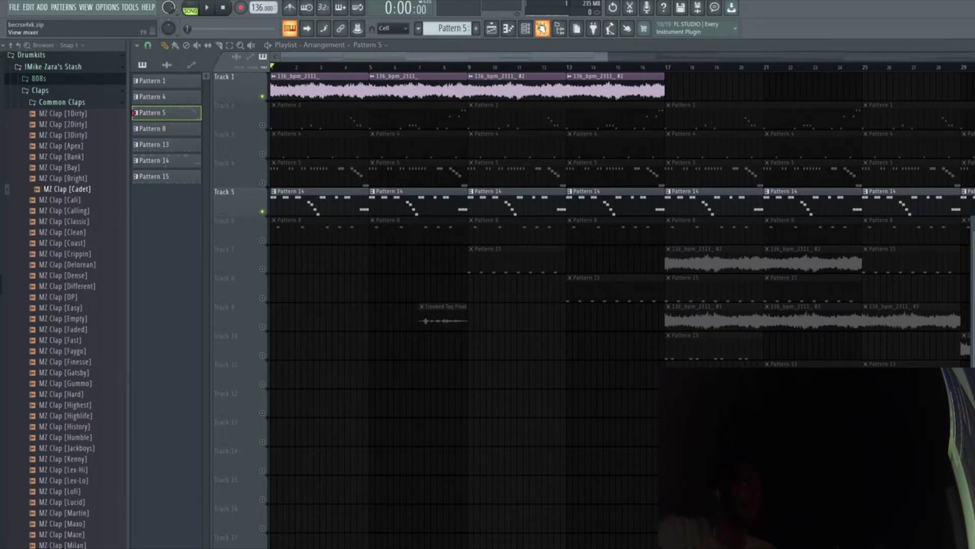
Select Insert 18 in the mixer to check the second hi-hat's volume fader, and return to the playlist.
{"action": "left_click", "coordinate": [542, 28]}
{"action": "left_click", "coordinate": [540, 94]}
{"action": "left_click", "coordinate": [526, 90]}
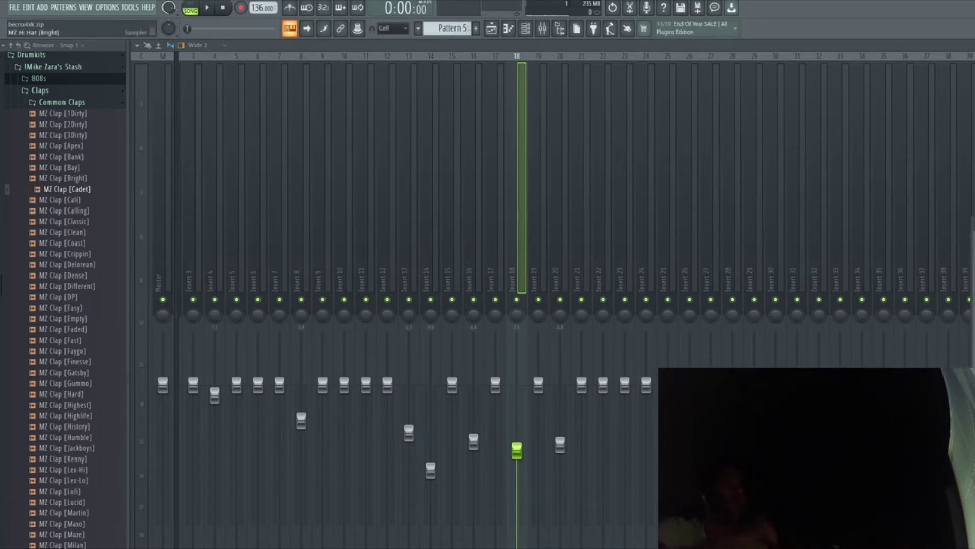
{"action": "left_click", "coordinate": [491, 30]}
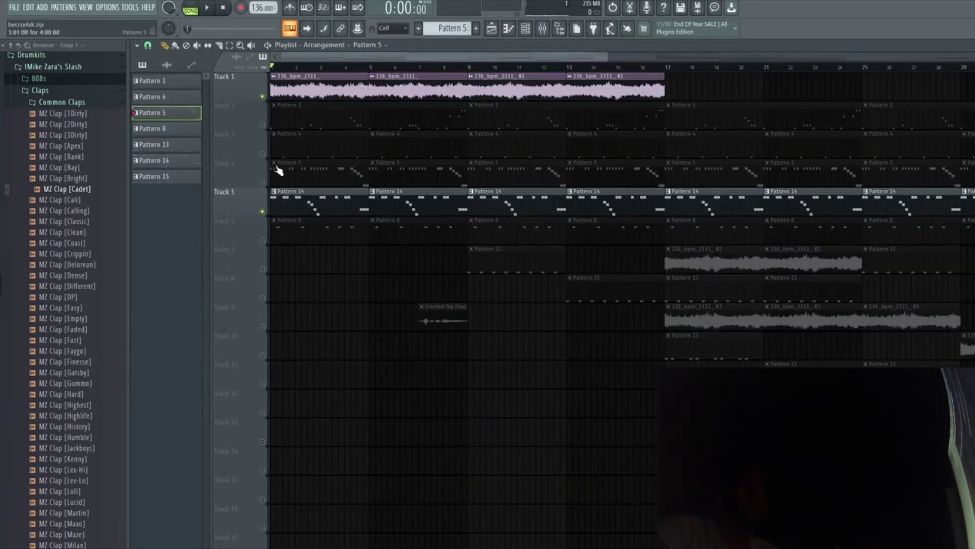
Open Pattern 14 from Track 5, recheck Insert 18's fader in the mixer, and return to the playlist.
{"action": "double_click", "coordinate": [331, 192]}
{"action": "key", "text": "F9"}
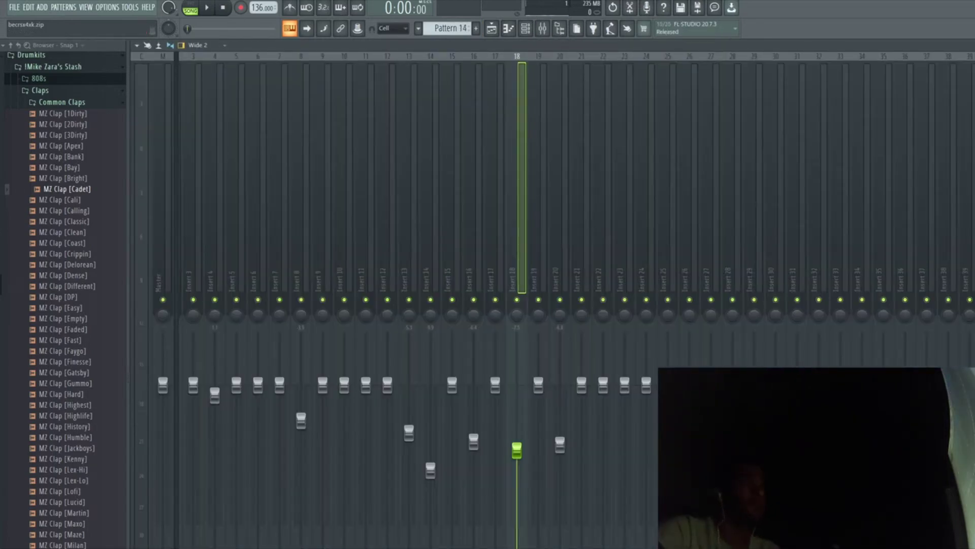
{"action": "left_click", "coordinate": [502, 30]}
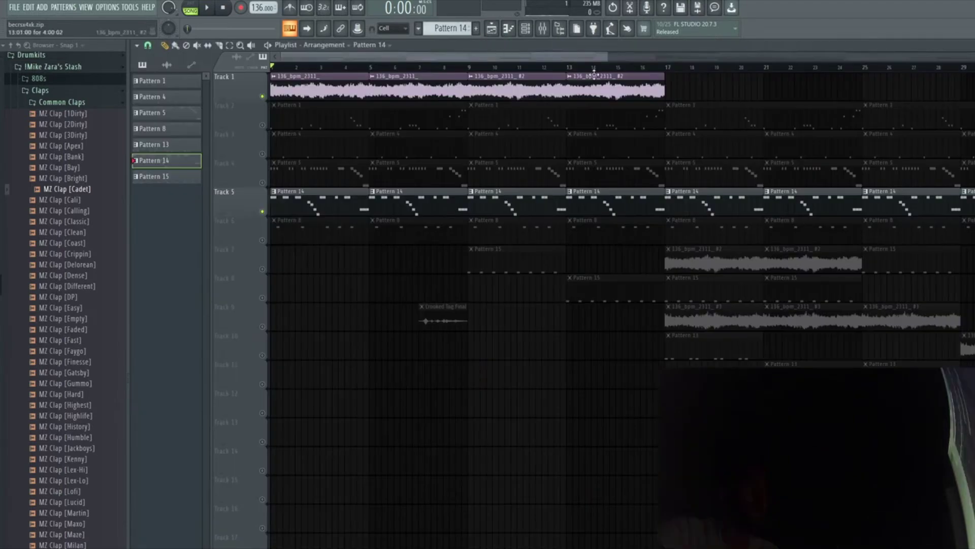
{"action": "left_click", "coordinate": [543, 28]}
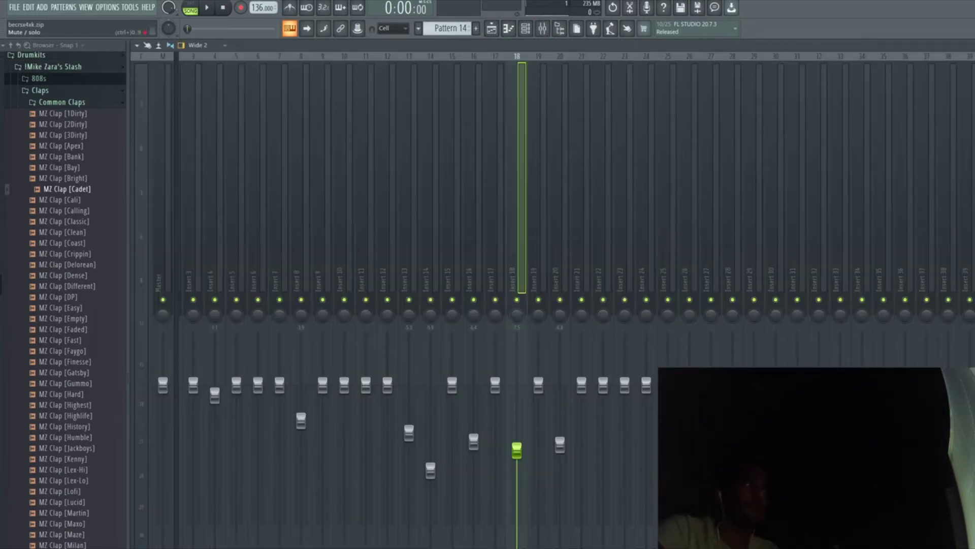
{"action": "left_click", "coordinate": [492, 29]}
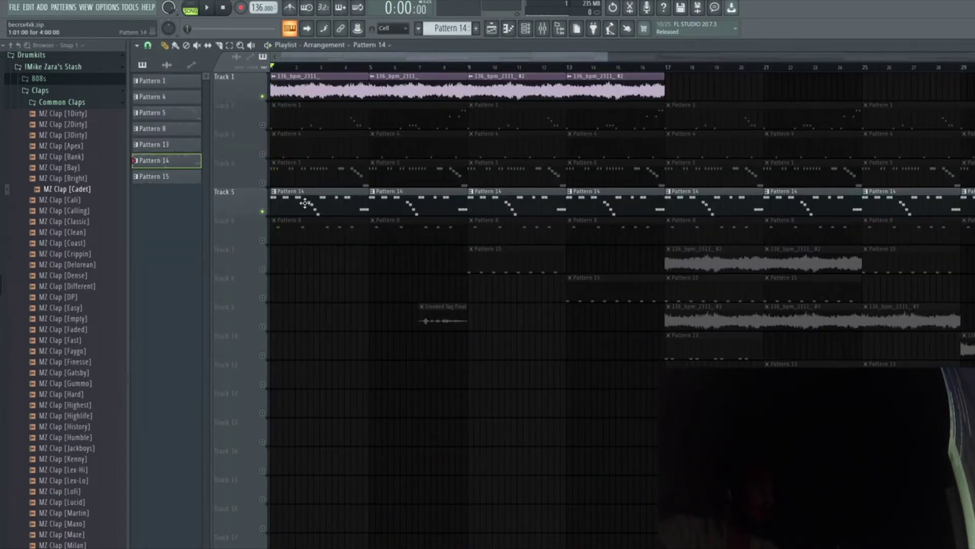
Open Pattern 14's MZ Hi Hat [Bright] notes in the piano roll, play the pattern, and return to the playlist.
{"action": "double_click", "coordinate": [305, 203]}
{"action": "key", "text": "space"}
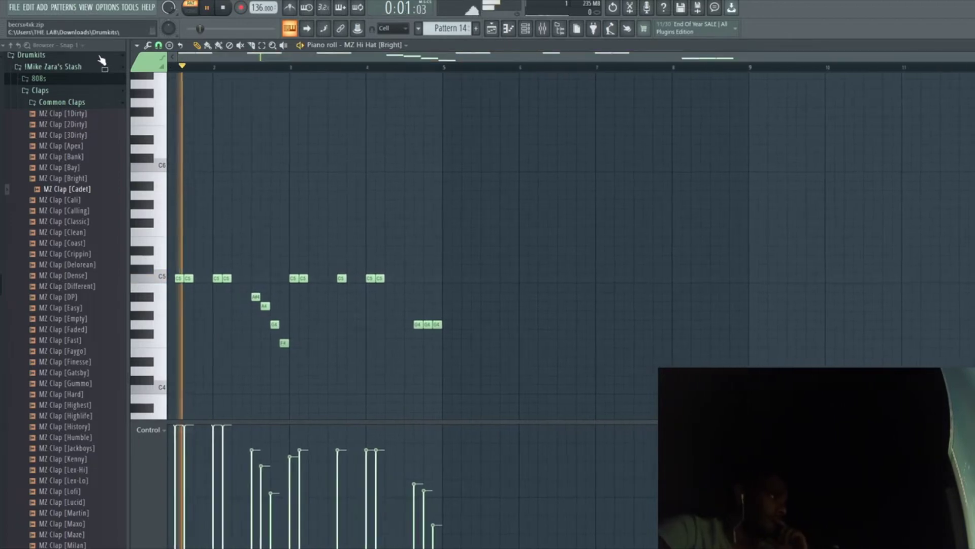
{"action": "scroll", "coordinate": [185, 178], "scroll_direction": "left", "scroll_amount": 1}
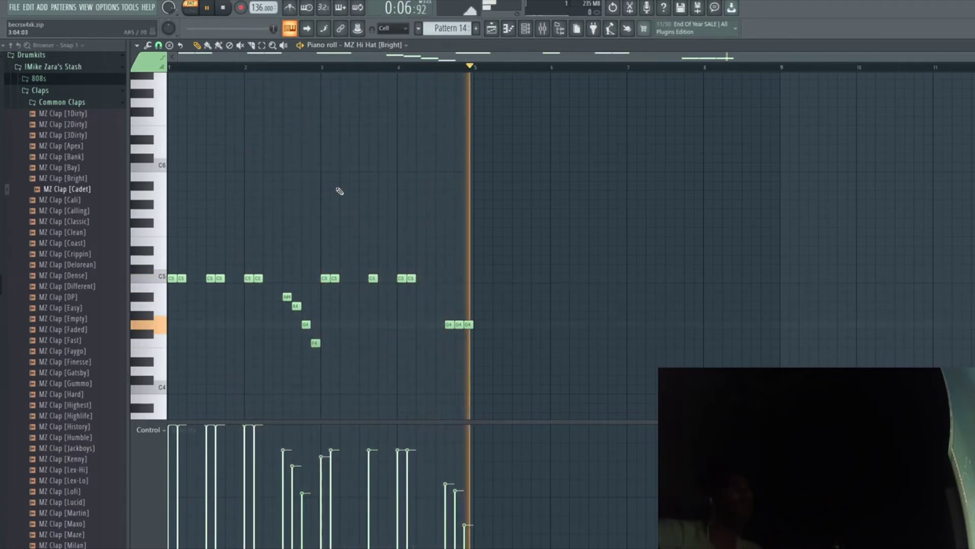
{"action": "left_click", "coordinate": [492, 30]}
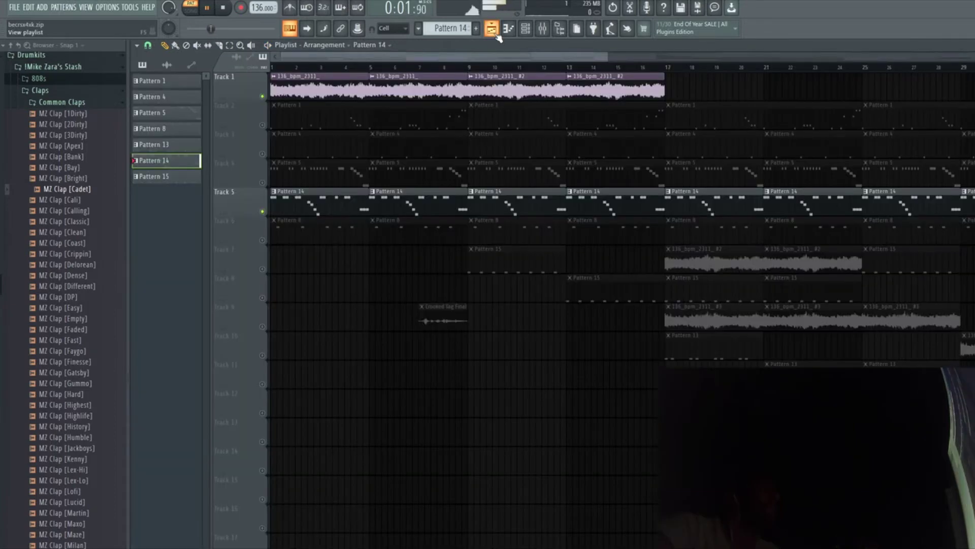
Unmute Track 4 in the playlist, play the arrangement in song mode, and unmute Tracks 3 and 2.
{"action": "left_click", "coordinate": [262, 183]}
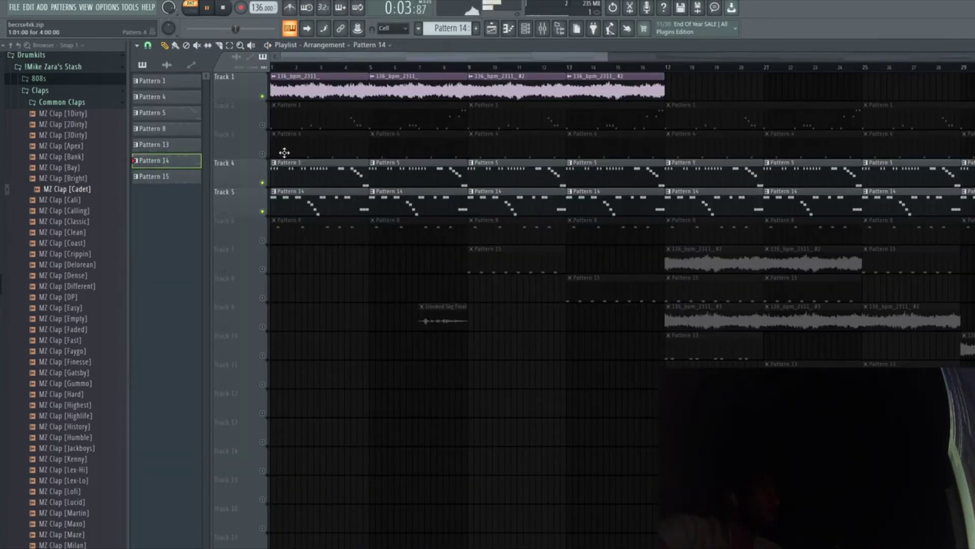
{"action": "left_click", "coordinate": [206, 12]}
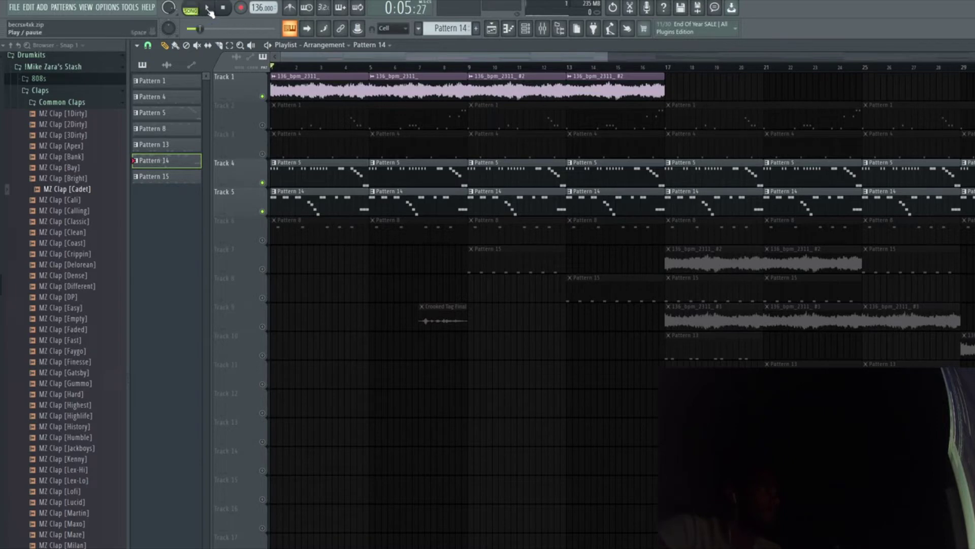
{"action": "left_click", "coordinate": [263, 155]}
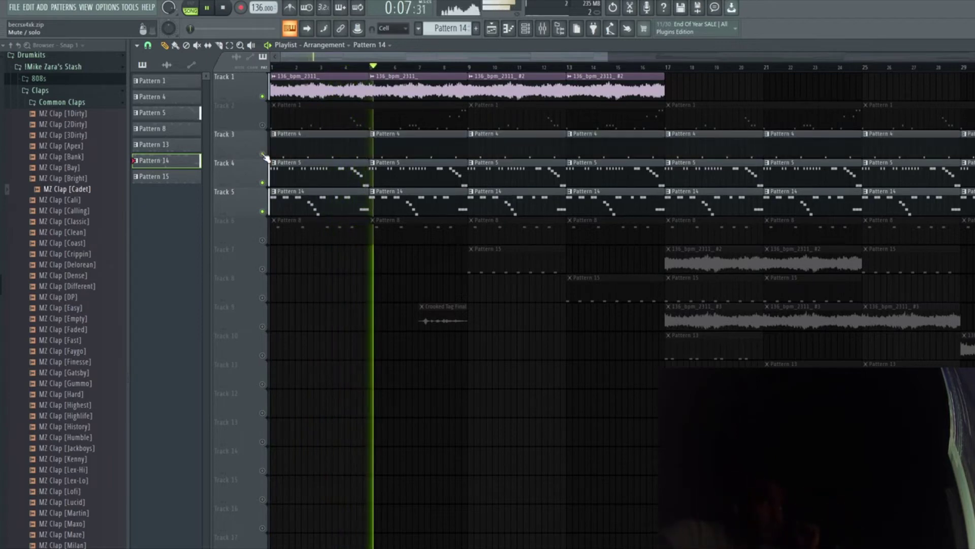
{"action": "left_click", "coordinate": [263, 125]}
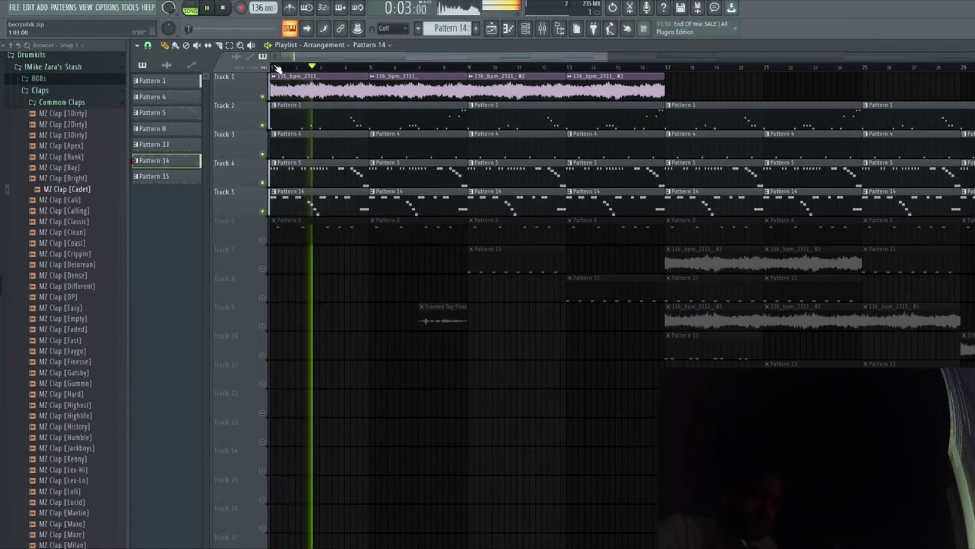
Mute Track 1 and play the arrangement from the start without the melody.
{"action": "left_click", "coordinate": [263, 97]}
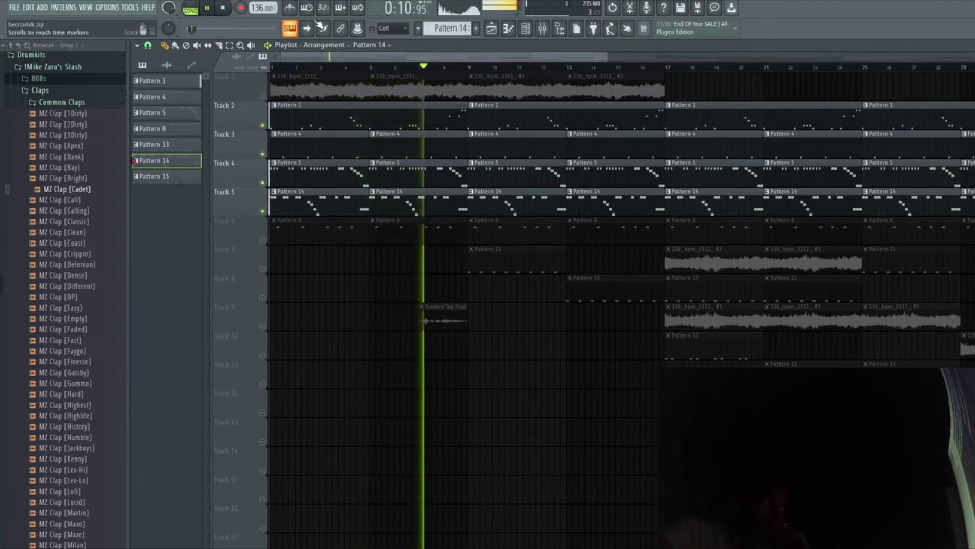
{"action": "left_click", "coordinate": [229, 11]}
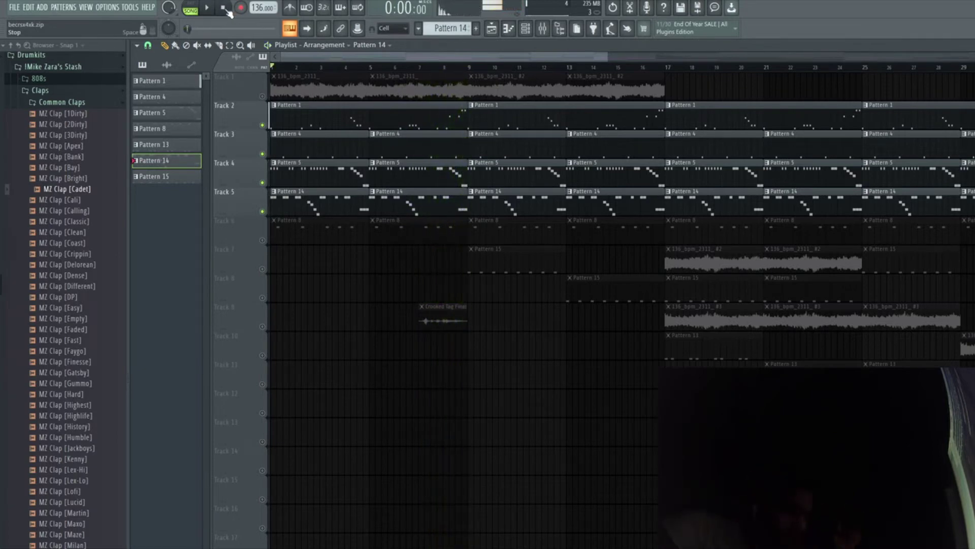
{"action": "left_click", "coordinate": [208, 11]}
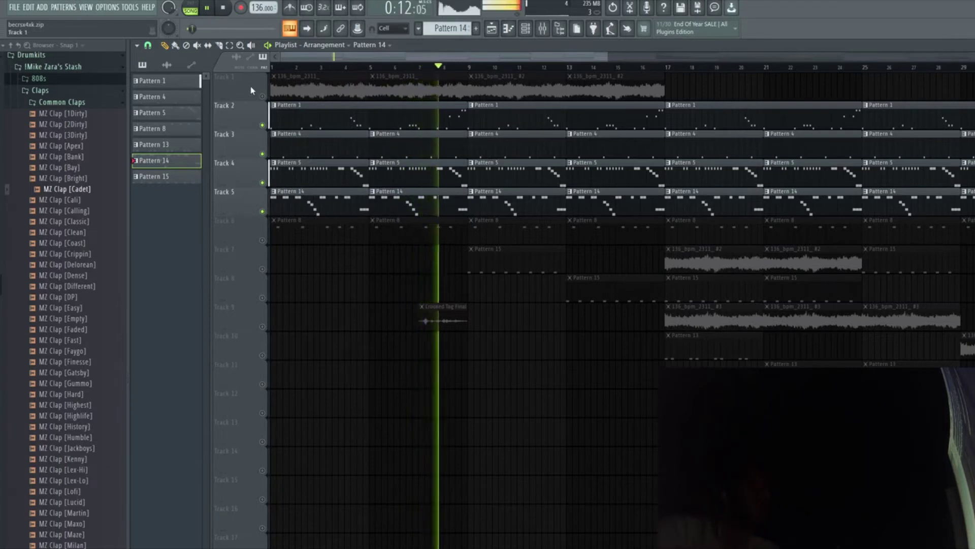
{"action": "left_click", "coordinate": [226, 16]}
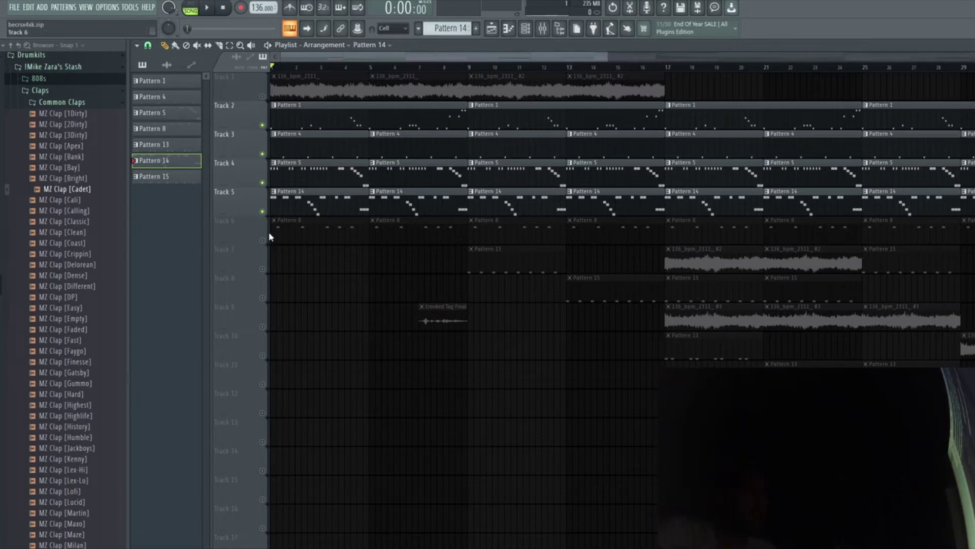
Unmute Track 6, play the arrangement, and open its Pattern 8 open hat notes in the piano roll.
{"action": "left_click", "coordinate": [300, 223]}
{"action": "key", "text": "space"}
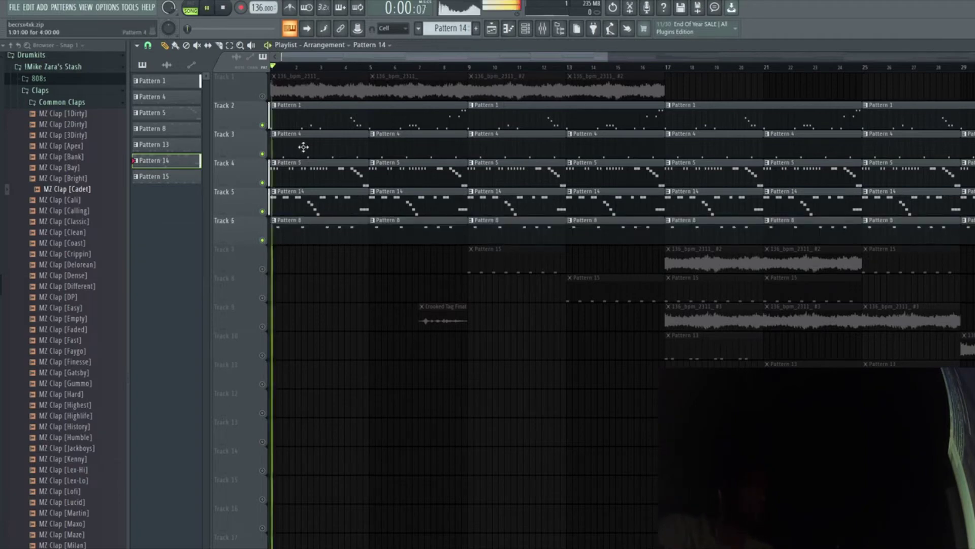
{"action": "double_click", "coordinate": [309, 229]}
{"action": "key", "text": "space"}
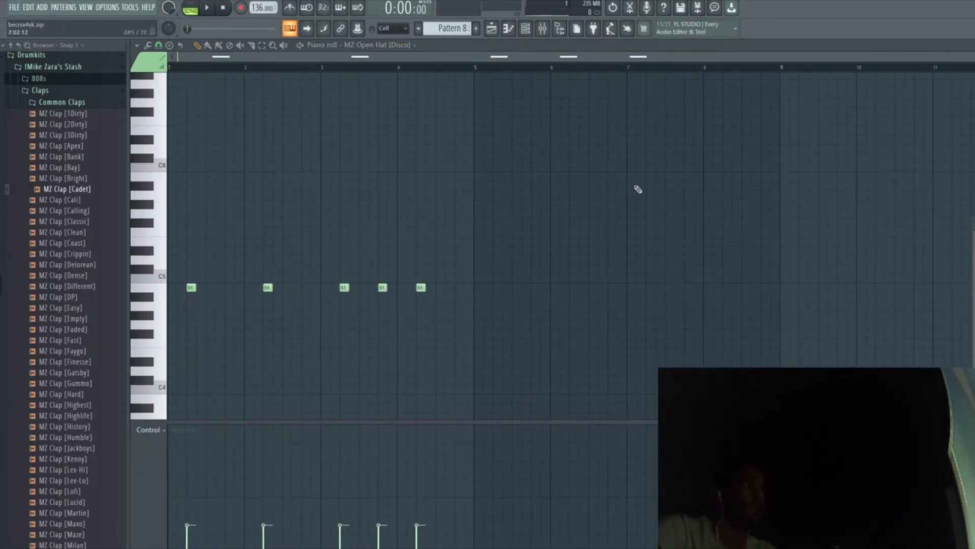
Inspect the MZ Open Hat [Disco] sampler settings and its mixer insert, and play the arrangement again from the playlist.
{"action": "left_click", "coordinate": [300, 46]}
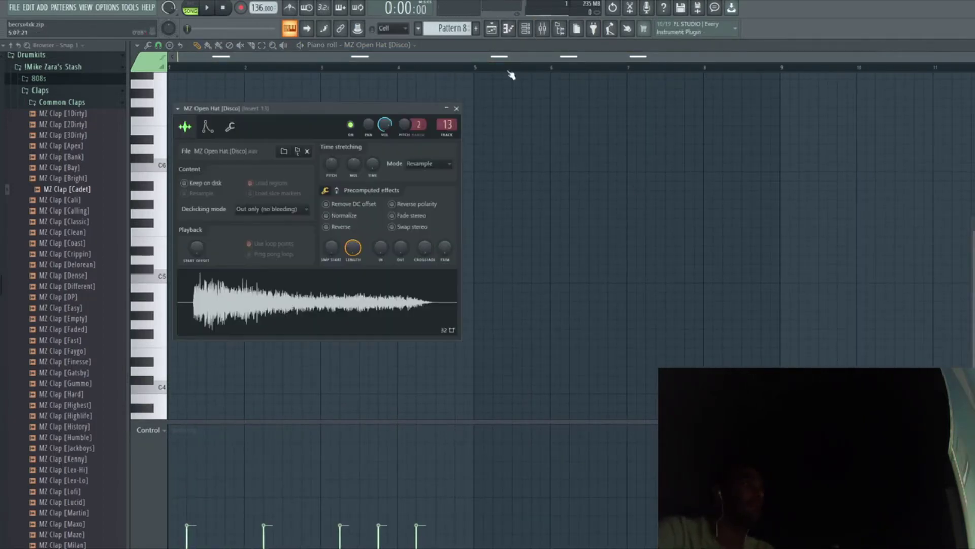
{"action": "left_click", "coordinate": [542, 28]}
{"action": "left_click", "coordinate": [492, 27]}
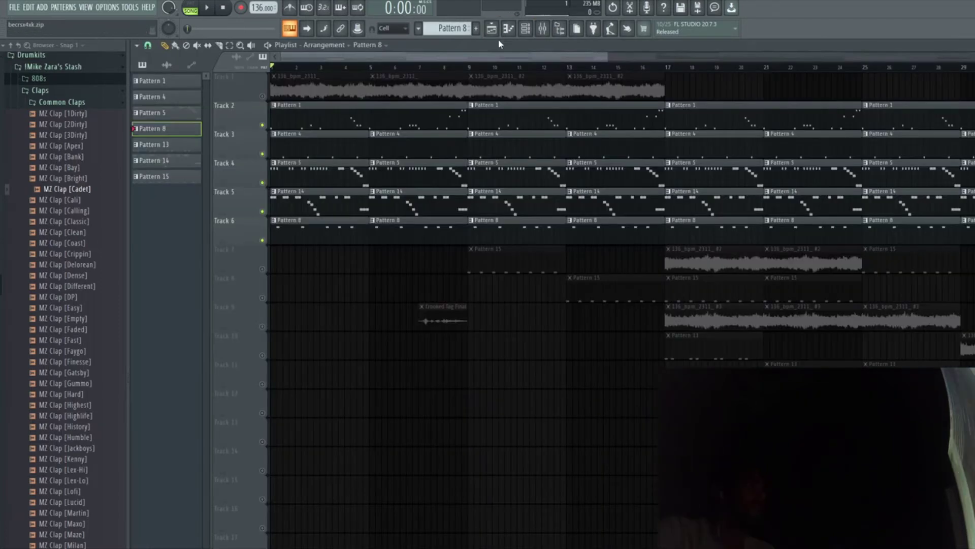
{"action": "key", "text": "space"}
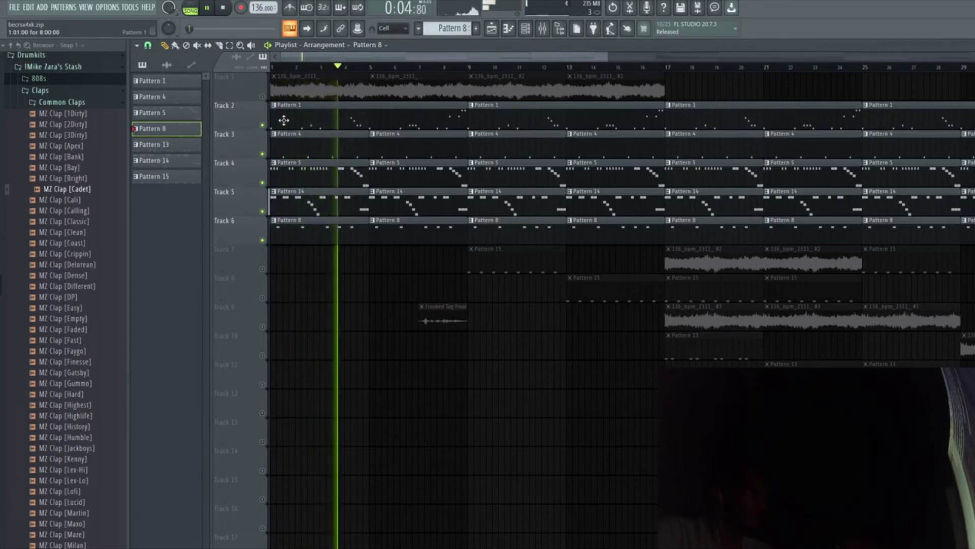
{"action": "key", "text": "space"}
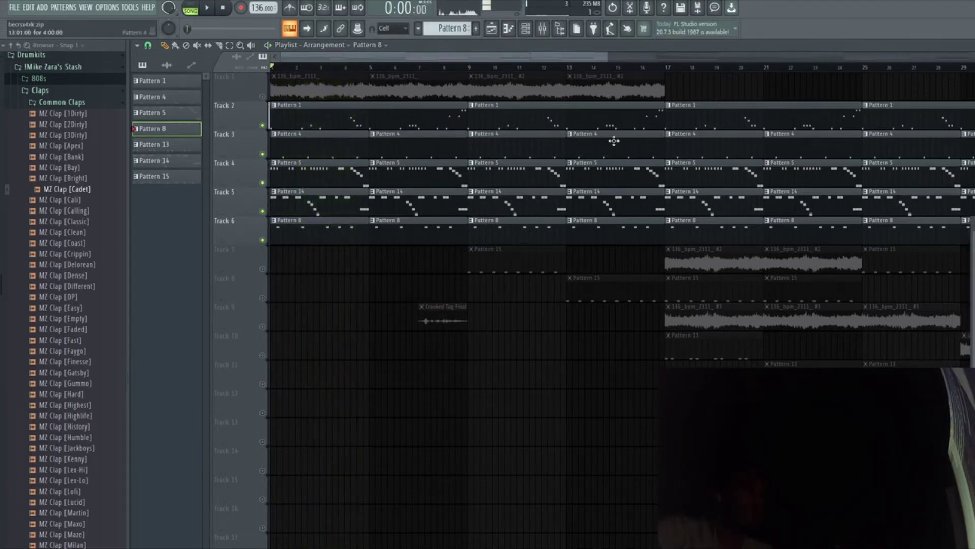
Browse through the patterns and view Pattern 13 with the MZ Open Hat [Bounce] channel in the piano roll.
{"action": "key", "text": "KP_Subtract"}
{"action": "key", "text": "KP_Subtract"}
{"action": "key", "text": "KP_Subtract"}
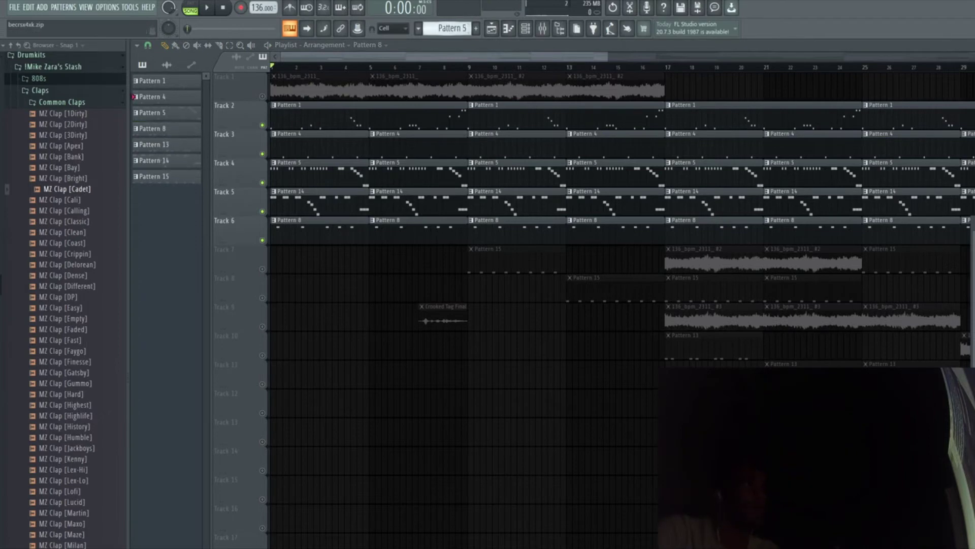
{"action": "key", "text": "KP_Add"}
{"action": "key", "text": "KP_Add"}
{"action": "key", "text": "F7"}
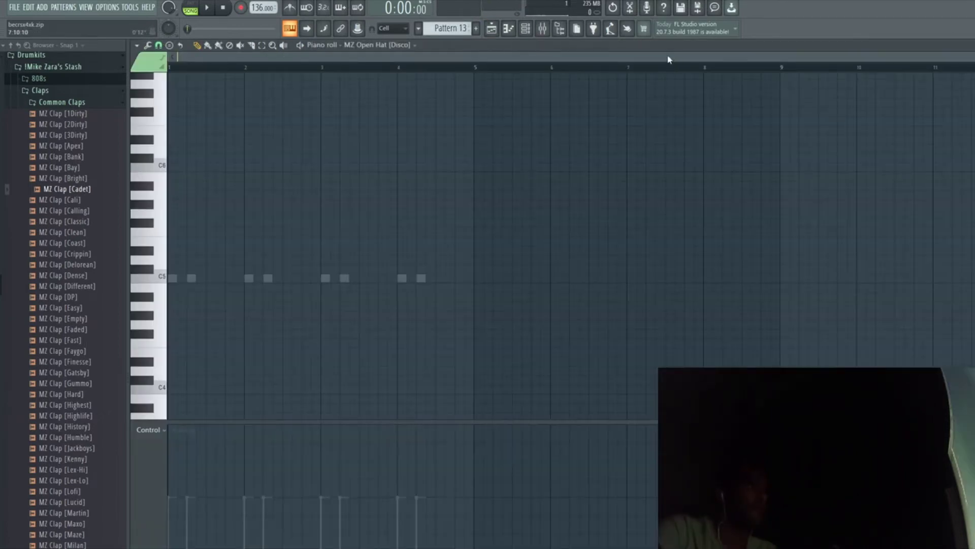
{"action": "left_click", "coordinate": [386, 200]}
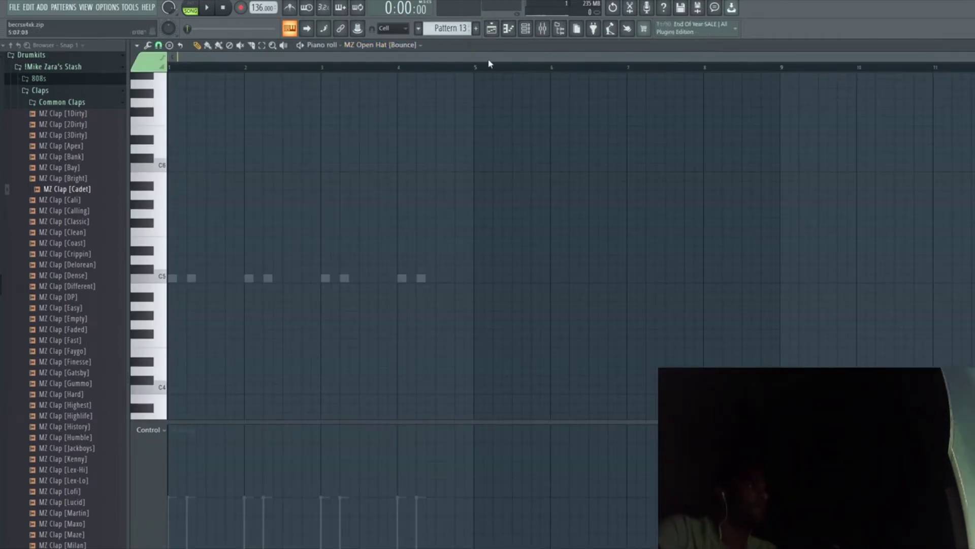
{"action": "left_click", "coordinate": [404, 45]}
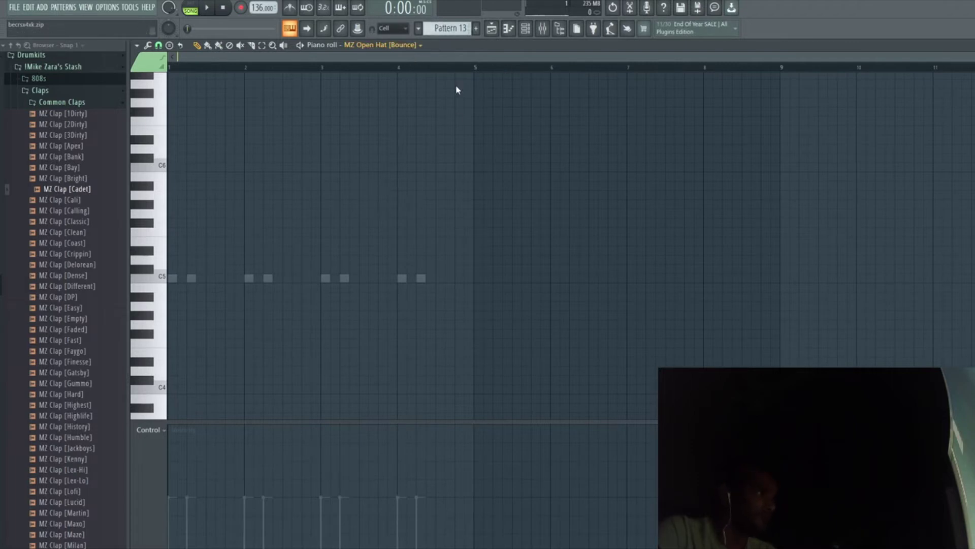
Step back through the patterns and channels to view Pattern 8's MZ Open Hat [Disco] notes.
{"action": "key", "text": "KP_Subtract"}
{"action": "key", "text": "KP_Subtract"}
{"action": "key", "text": "KP_Subtract"}
{"action": "key", "text": "KP_Subtract"}
{"action": "key", "text": "KP_Subtract"}
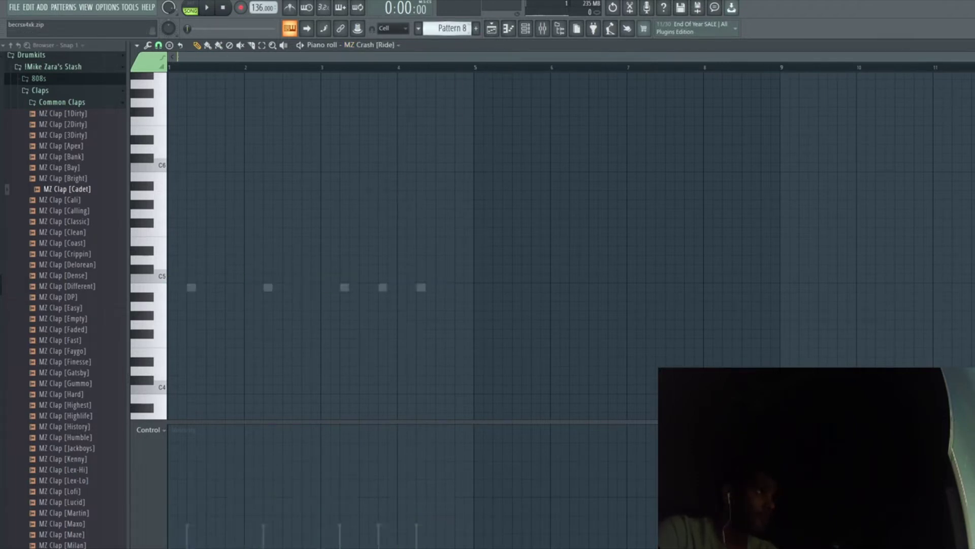
{"action": "key", "text": "KP_Subtract"}
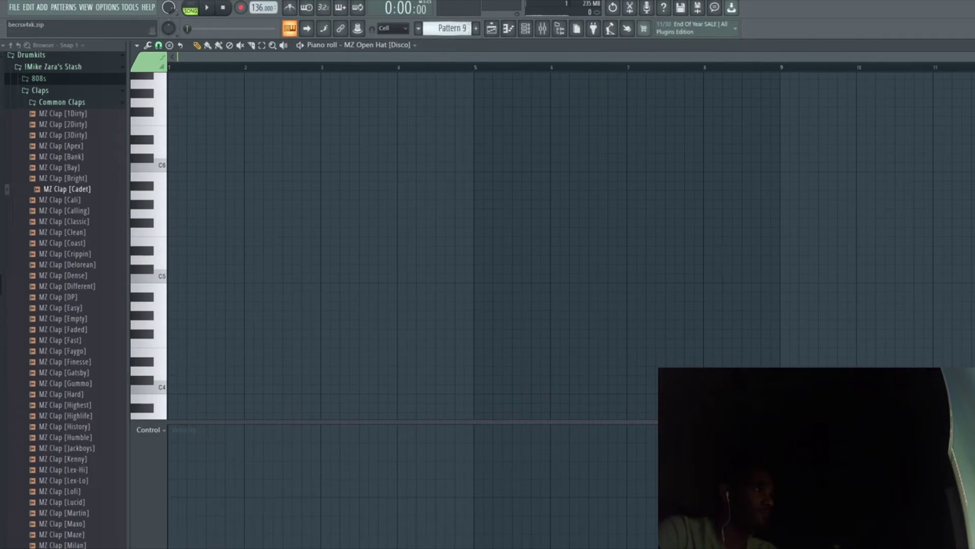
{"action": "key", "text": "KP_Add"}
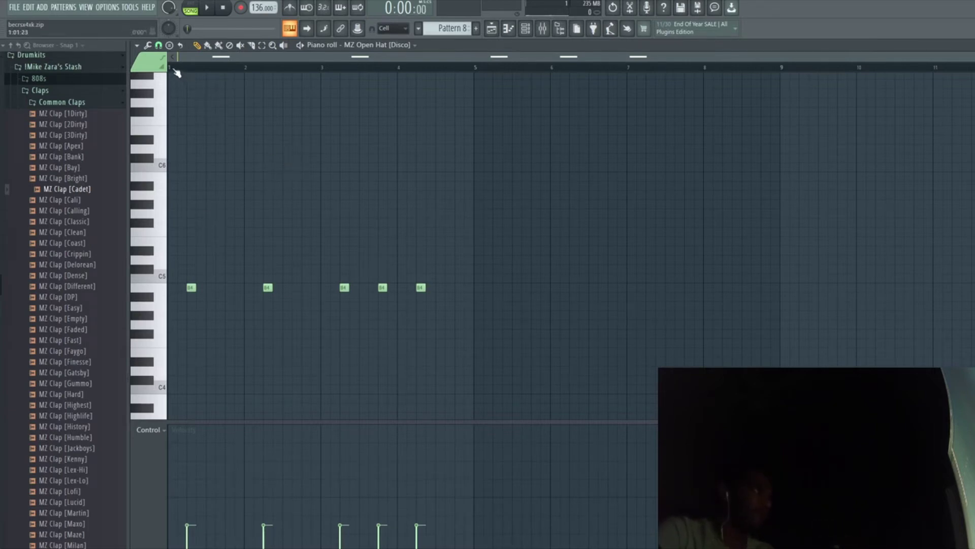
Play Pattern 8 on its own in pattern mode, check Insert 13's fader in the mixer, and return to the piano roll.
{"action": "left_click", "coordinate": [191, 7]}
{"action": "left_click", "coordinate": [207, 8]}
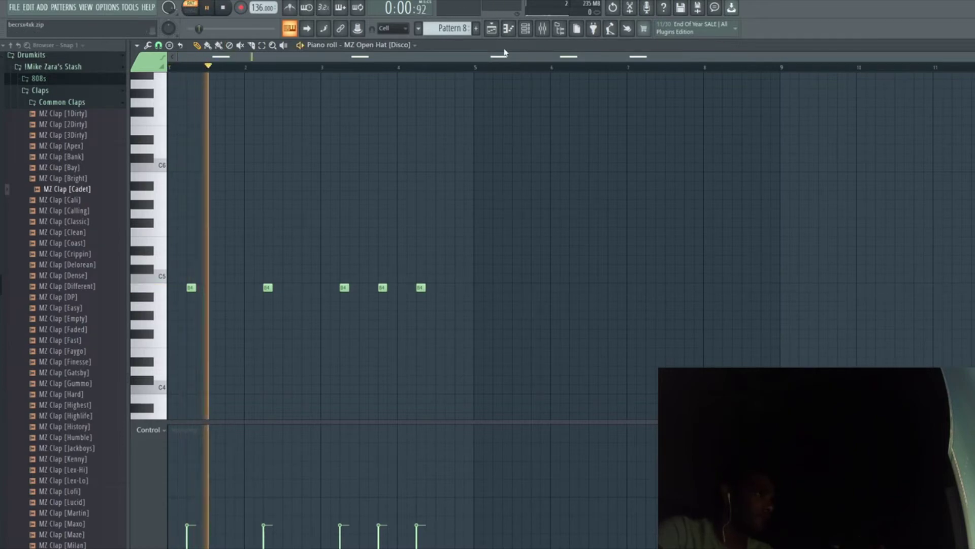
{"action": "left_click", "coordinate": [543, 28]}
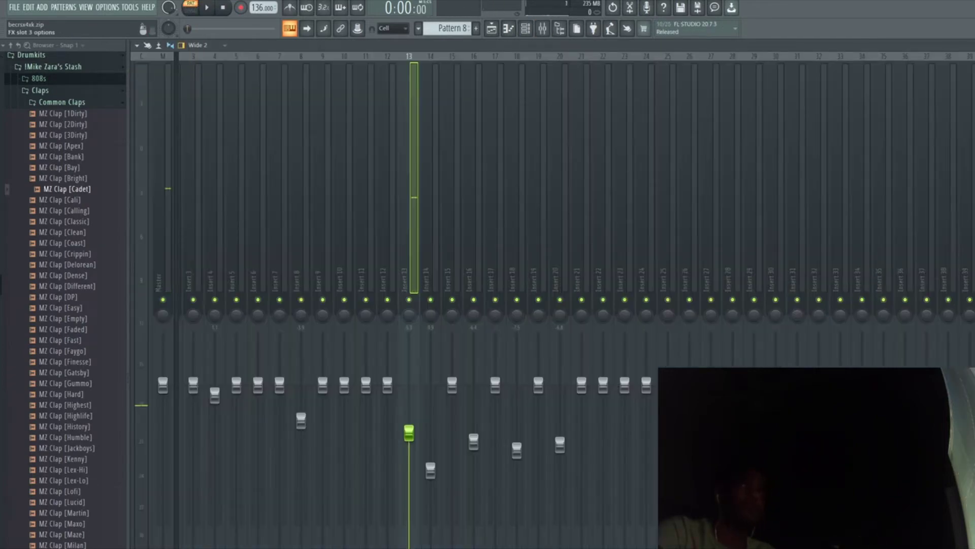
{"action": "key", "text": "space"}
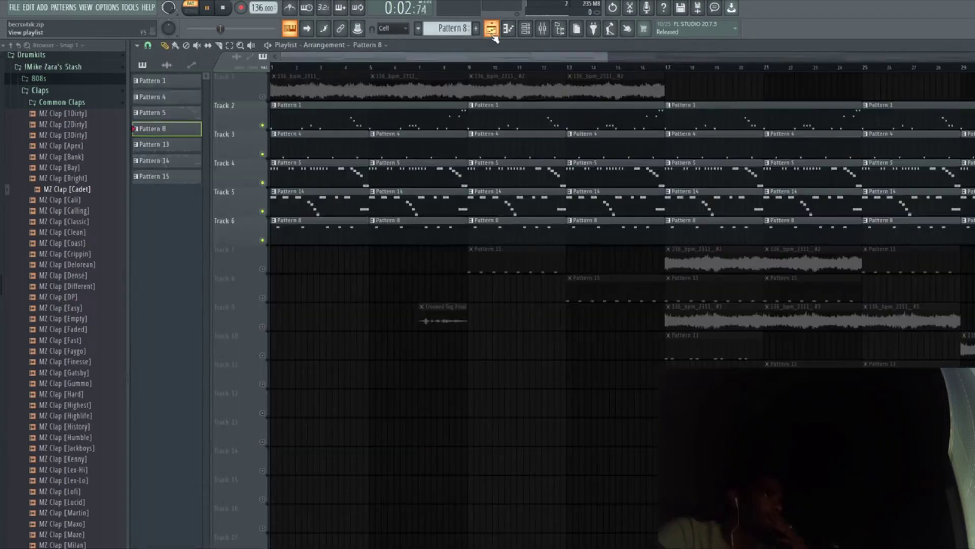
{"action": "left_click", "coordinate": [492, 28]}
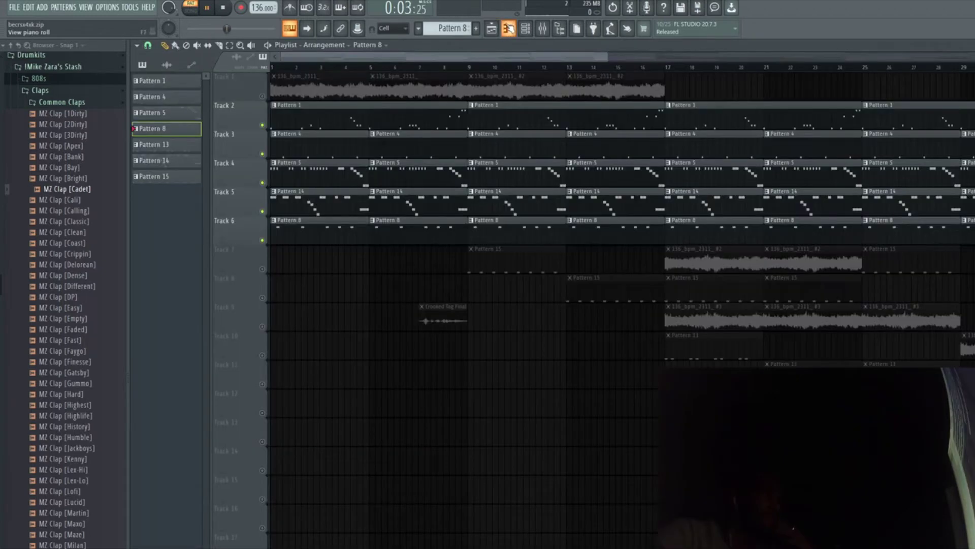
{"action": "left_click", "coordinate": [290, 28]}
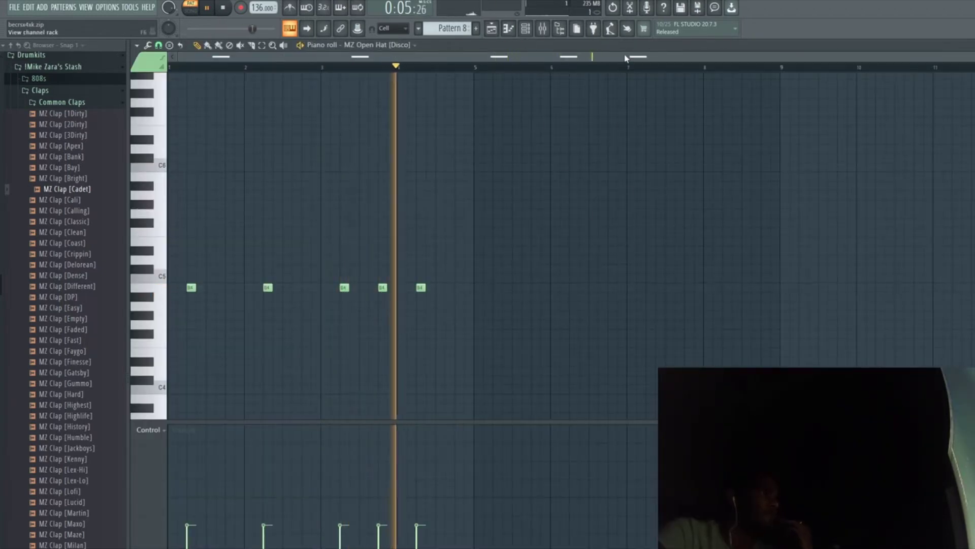
Recheck Insert 13 in the mixer, replay Pattern 8 in the piano roll, and go back to the mixer.
{"action": "key", "text": "space"}
{"action": "key", "text": "F9"}
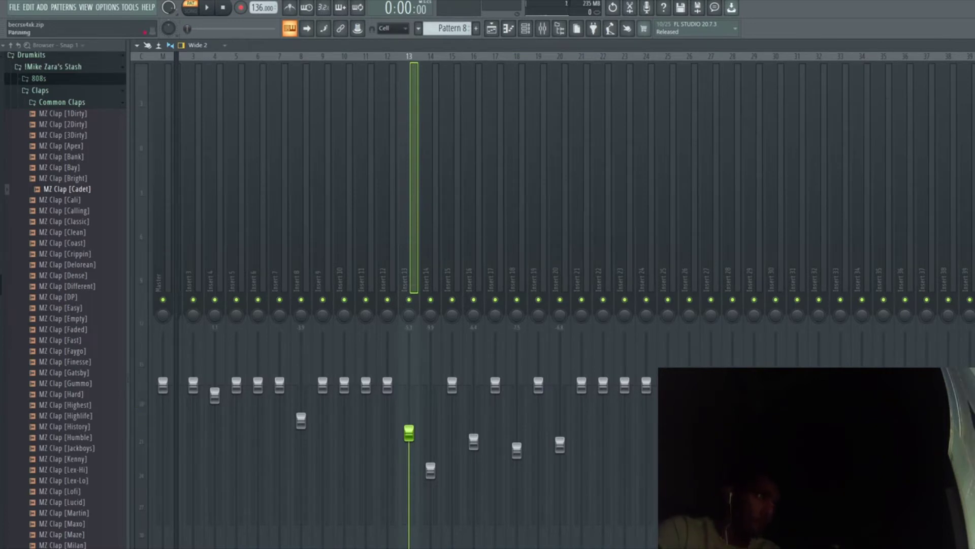
{"action": "key", "text": "F7"}
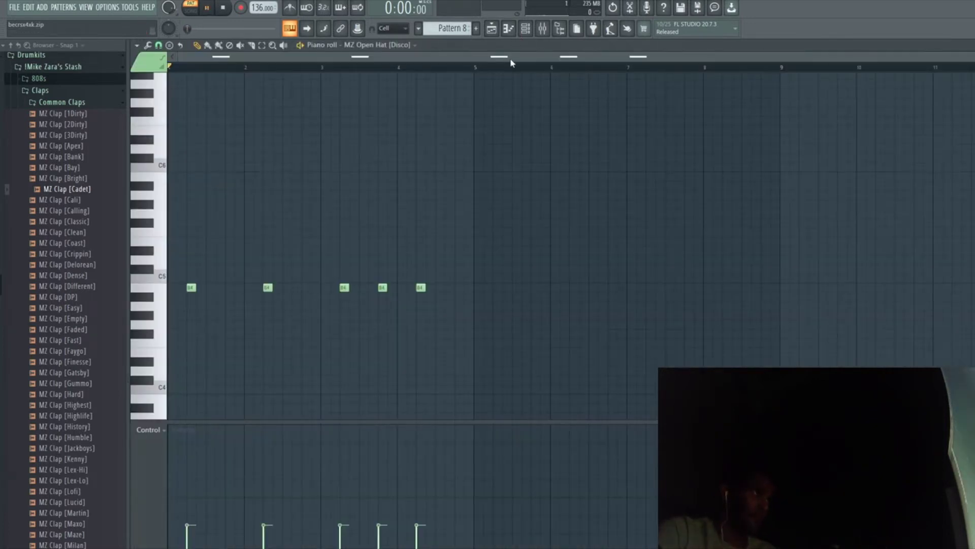
{"action": "key", "text": "space"}
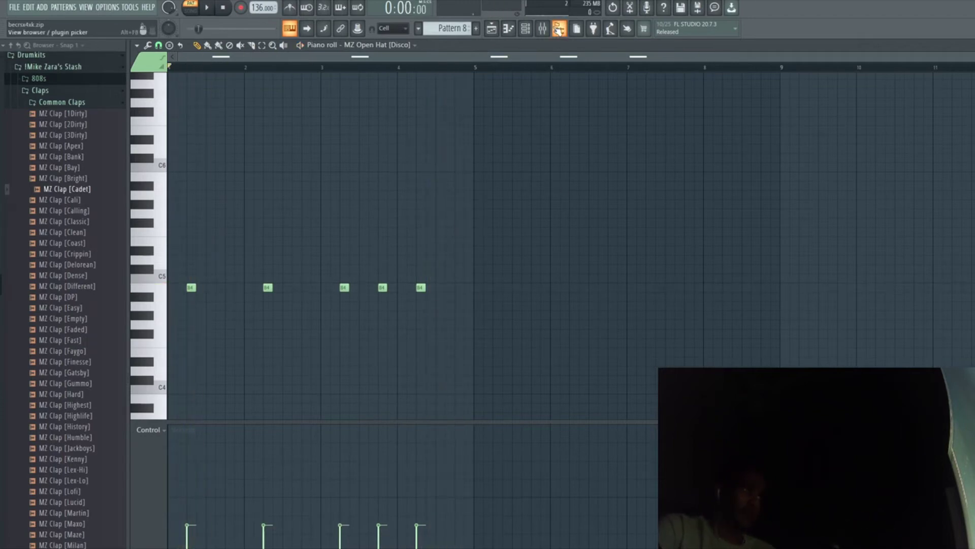
{"action": "key", "text": "space"}
{"action": "key", "text": "F9"}
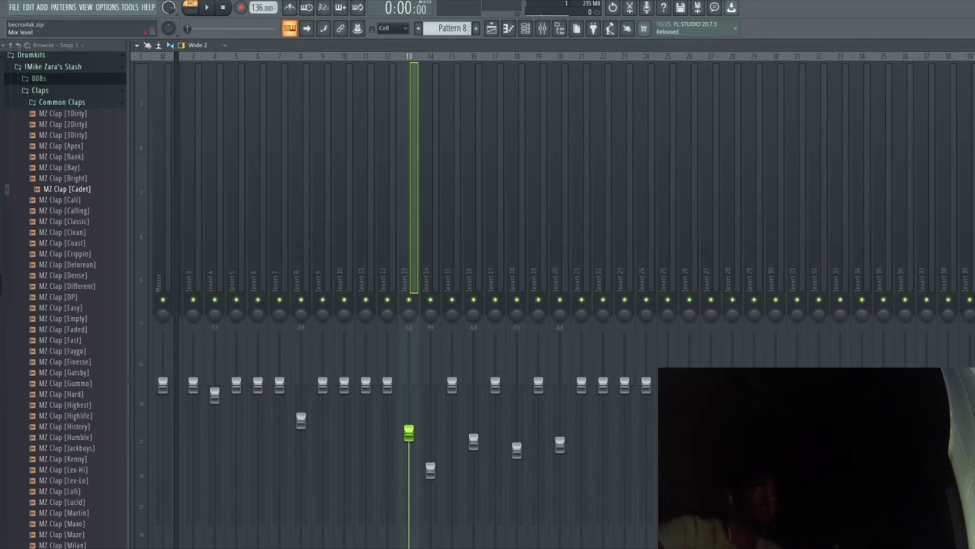
Open the Fruity Delay 2 effect on Insert 13, play Pattern 8 through it, and close the effect.
{"action": "left_click", "coordinate": [974, 84]}
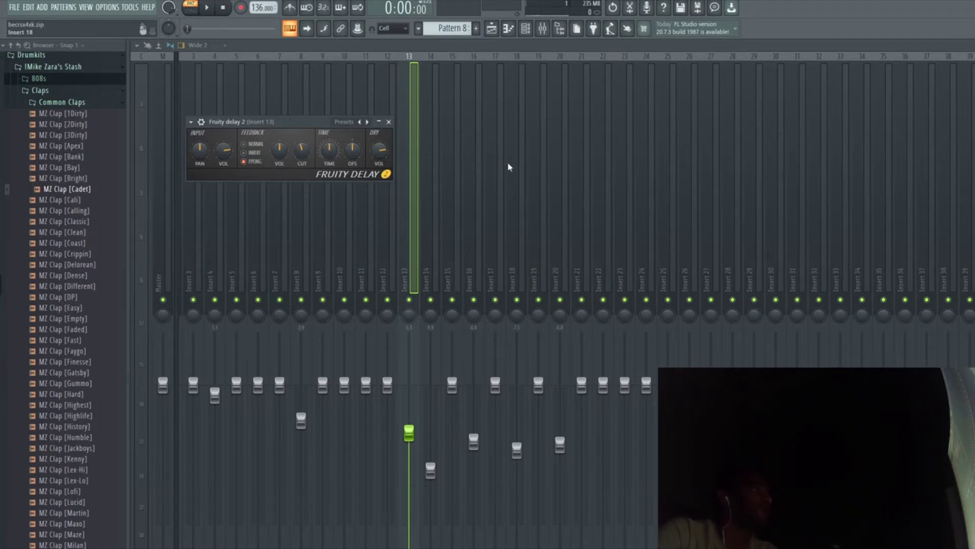
{"action": "key", "text": "space"}
{"action": "left_click", "coordinate": [389, 122]}
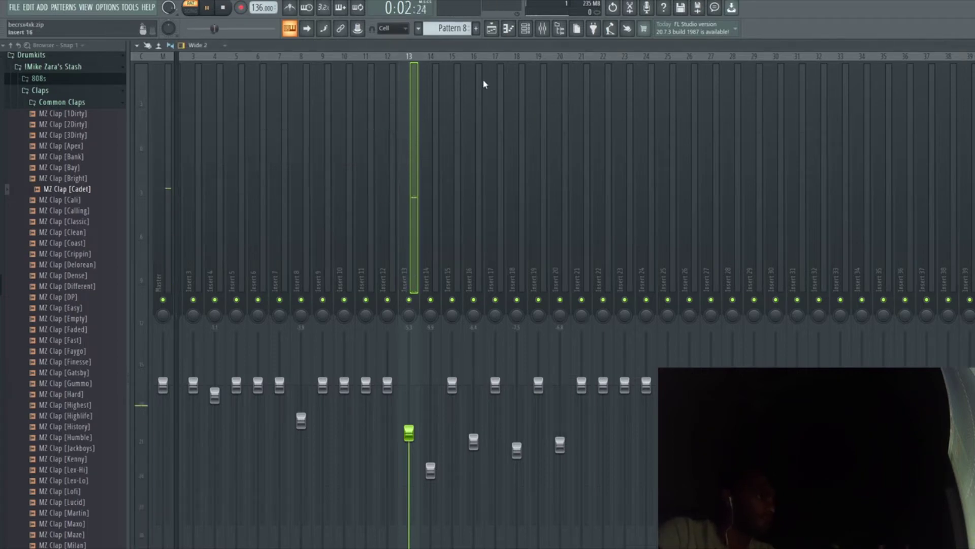
Return to the playlist in song mode and unmute Track 1 and Tracks 7 to 9.
{"action": "left_click", "coordinate": [492, 28]}
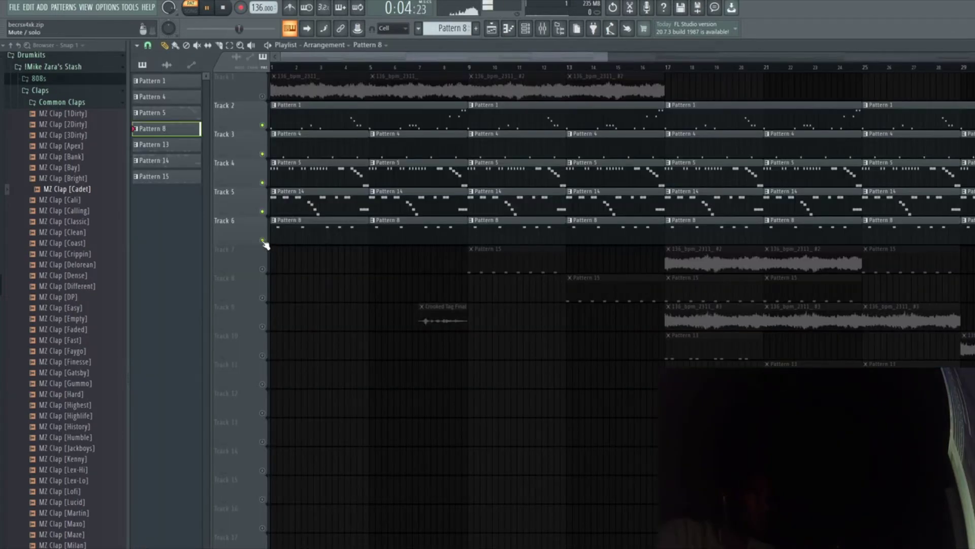
{"action": "key", "text": "space"}
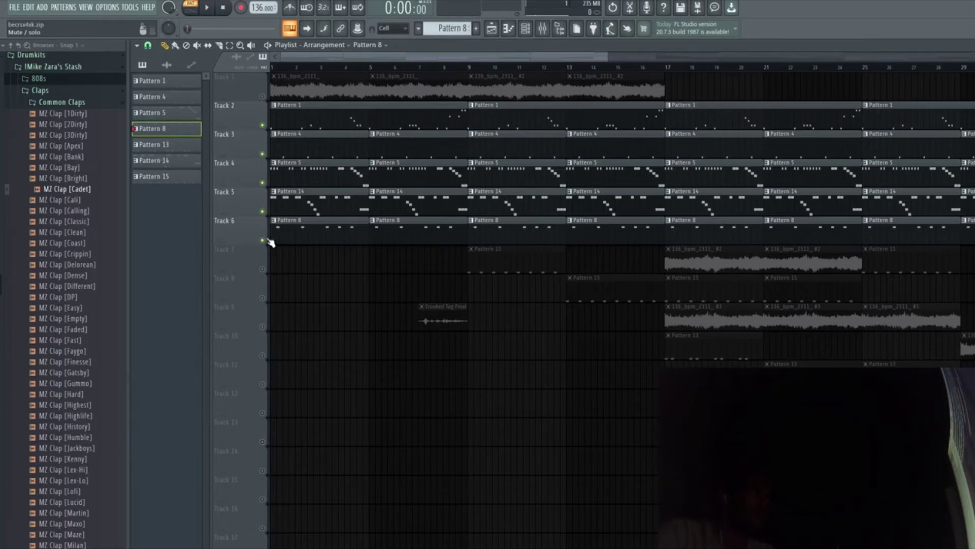
{"action": "left_click", "coordinate": [264, 242], "text": "ctrl"}
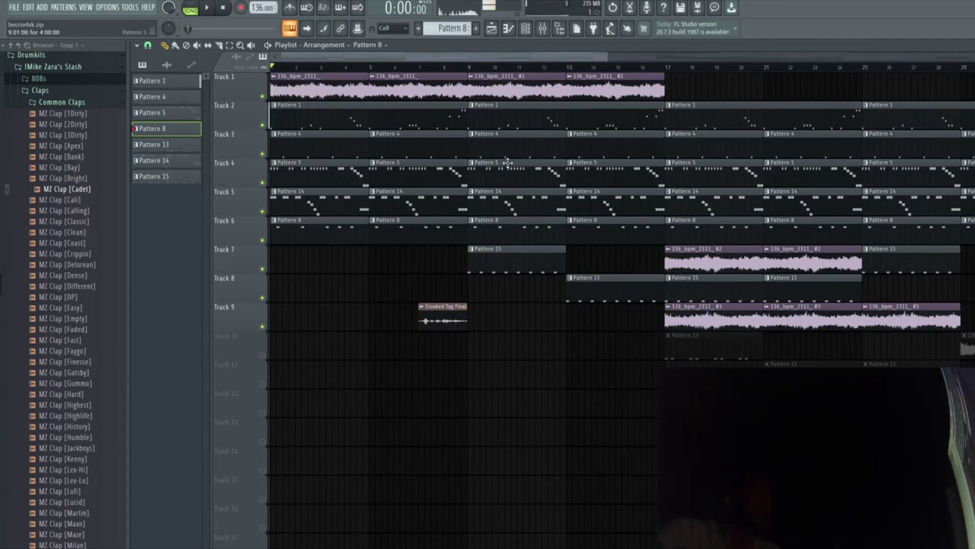
Place the playhead at bar 9, open Track 7's Pattern 15 in the piano roll and review its open hat notes.
{"action": "left_click", "coordinate": [468, 67]}
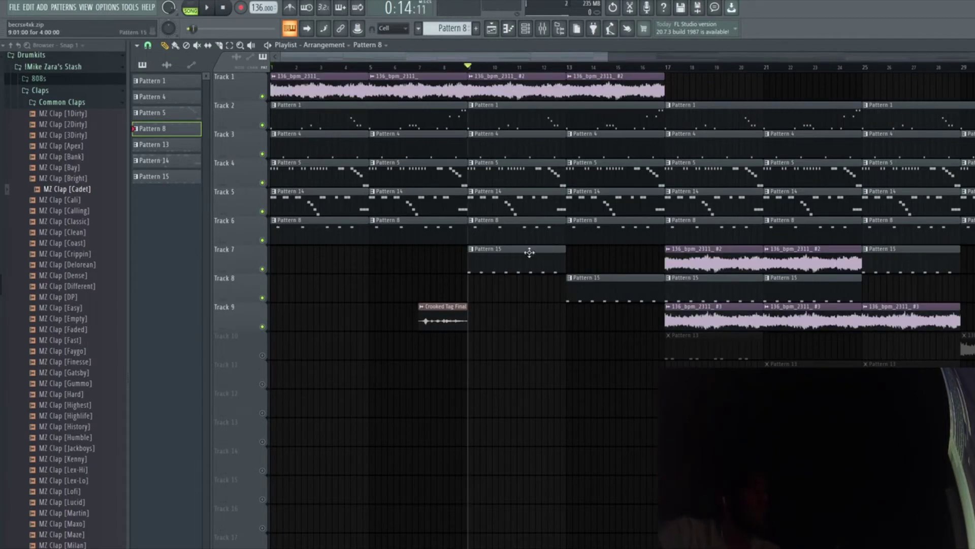
{"action": "double_click", "coordinate": [530, 252]}
{"action": "key", "text": "F5"}
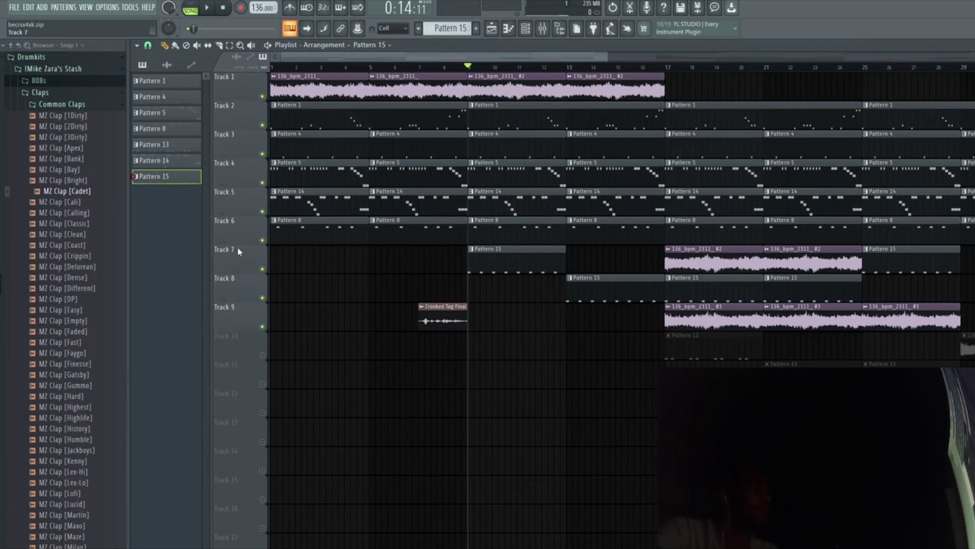
{"action": "mouse_move", "coordinate": [239, 273]}
{"action": "left_mouse_down"}
{"action": "mouse_move", "coordinate": [238, 253]}
{"action": "mouse_move", "coordinate": [251, 275]}
{"action": "left_mouse_up"}
{"action": "double_click", "coordinate": [514, 268]}
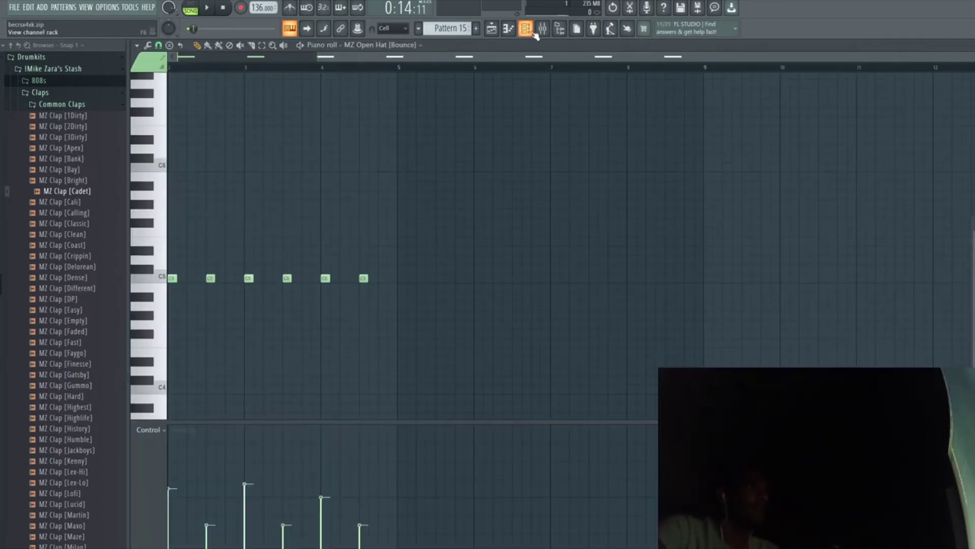
{"action": "scroll", "coordinate": [505, 57], "scroll_direction": "left", "scroll_amount": 2}
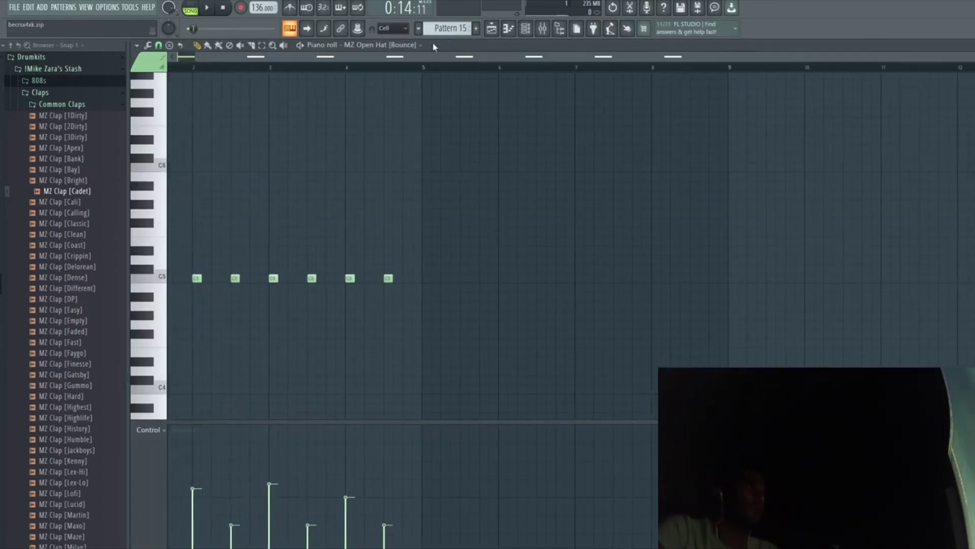
{"action": "scroll", "coordinate": [419, 51], "scroll_direction": "left", "scroll_amount": 1}
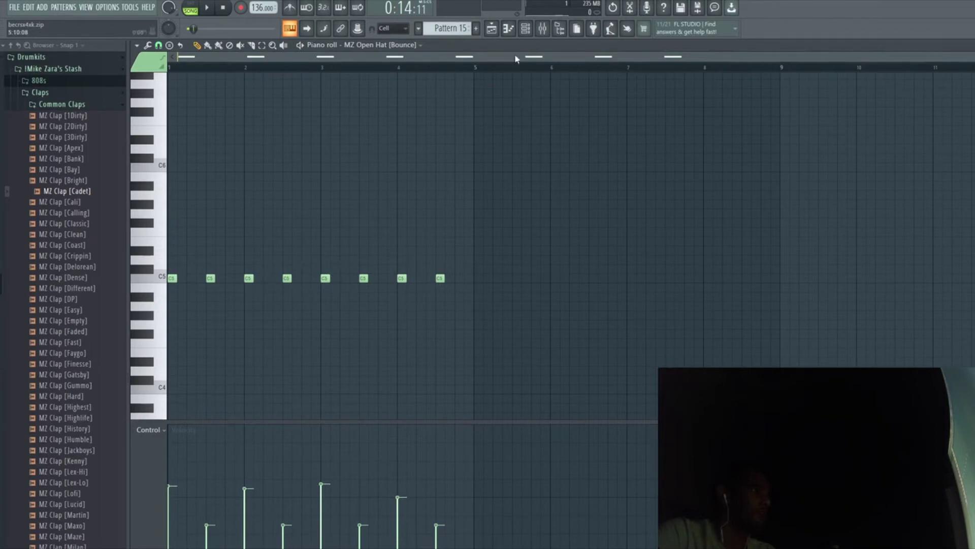
{"action": "scroll", "coordinate": [450, 28], "scroll_direction": "down", "scroll_amount": 1}
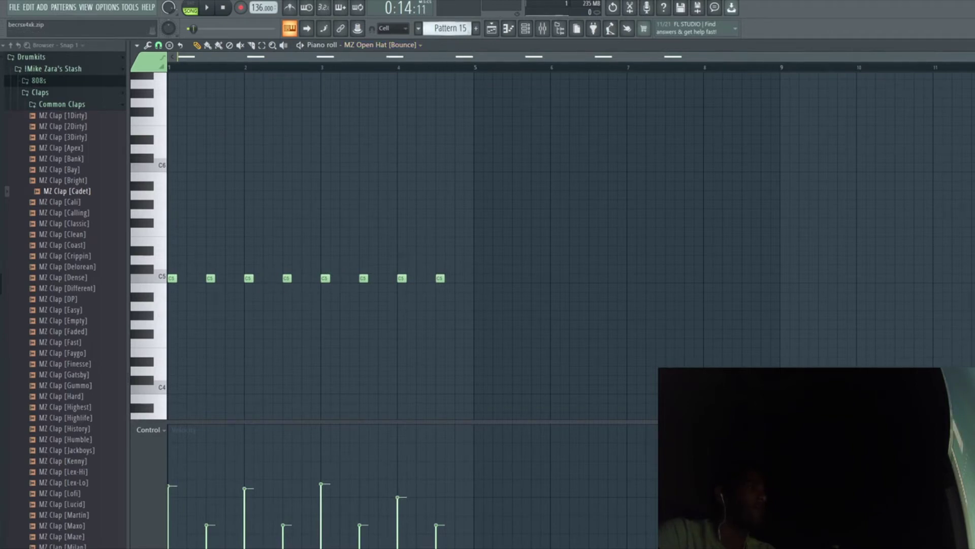
{"action": "scroll", "coordinate": [450, 28], "scroll_direction": "up", "scroll_amount": 1}
{"action": "scroll", "coordinate": [449, 28], "scroll_direction": "down", "scroll_amount": 1}
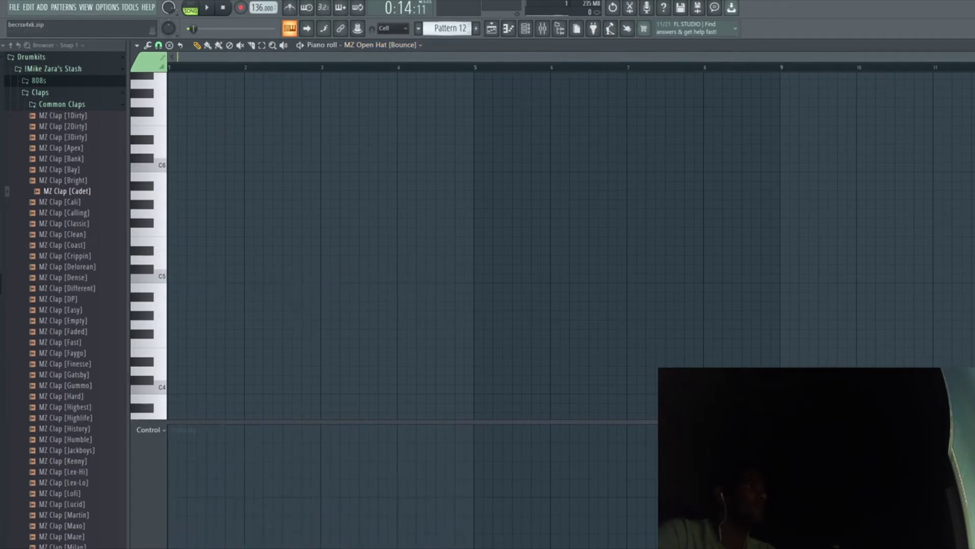
{"action": "scroll", "coordinate": [450, 28], "scroll_direction": "up", "scroll_amount": 1}
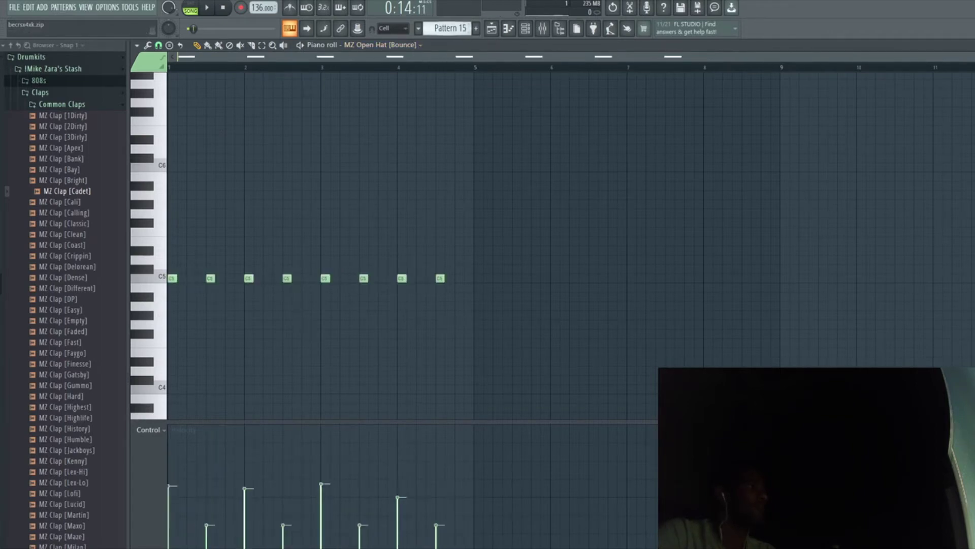
Switch to pattern mode and select Insert 16 in the mixer while playing Pattern 15 on its own.
{"action": "left_click", "coordinate": [543, 28]}
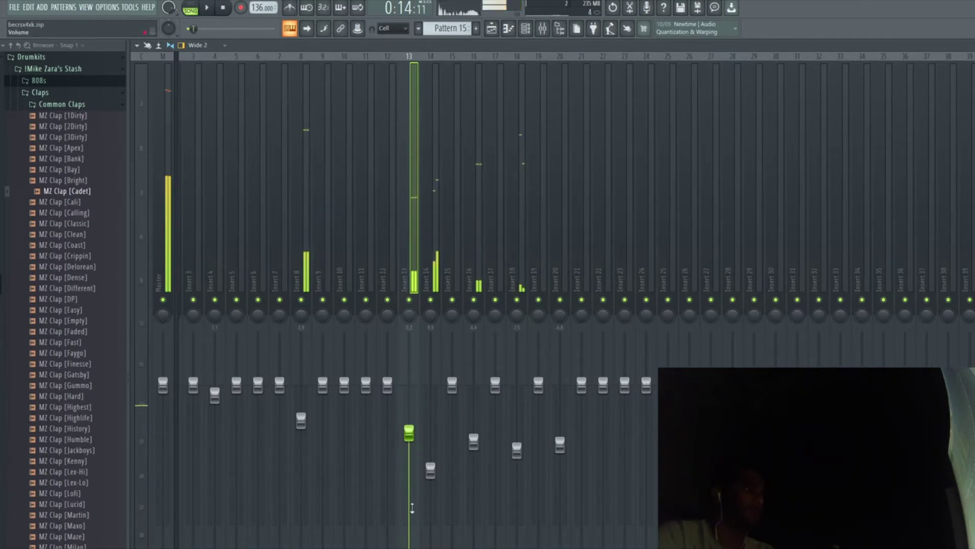
{"action": "left_click", "coordinate": [491, 28]}
{"action": "key", "text": "l"}
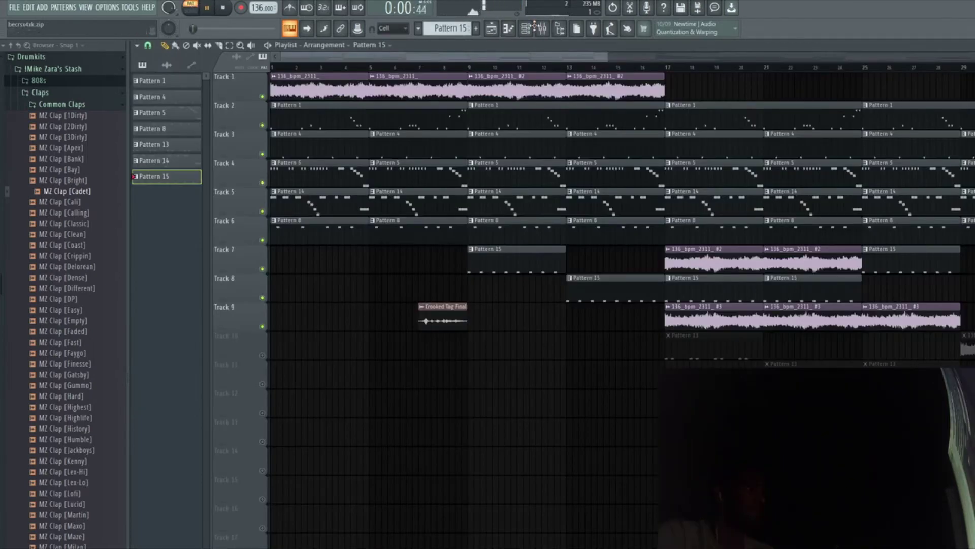
{"action": "left_click", "coordinate": [543, 28]}
{"action": "key", "text": "space"}
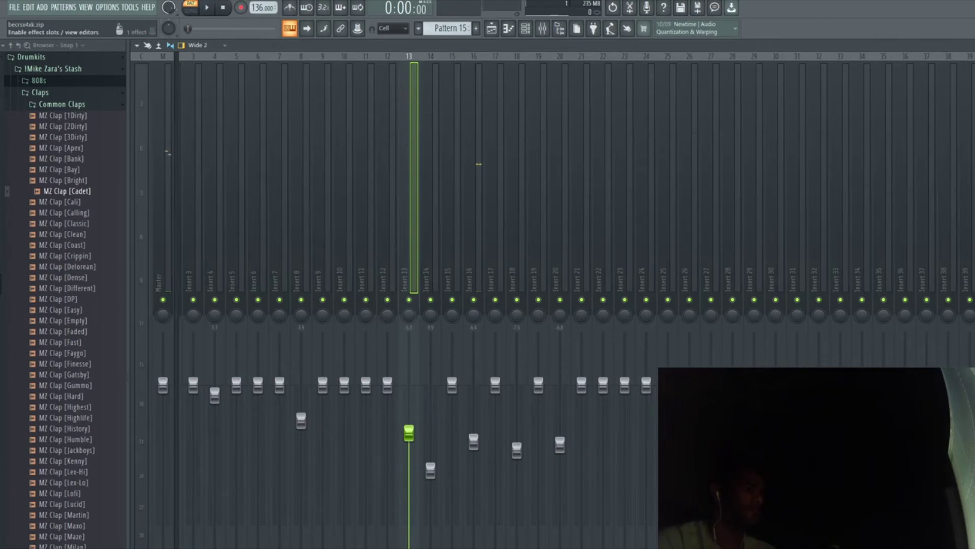
{"action": "left_click", "coordinate": [478, 226]}
{"action": "key", "text": "space"}
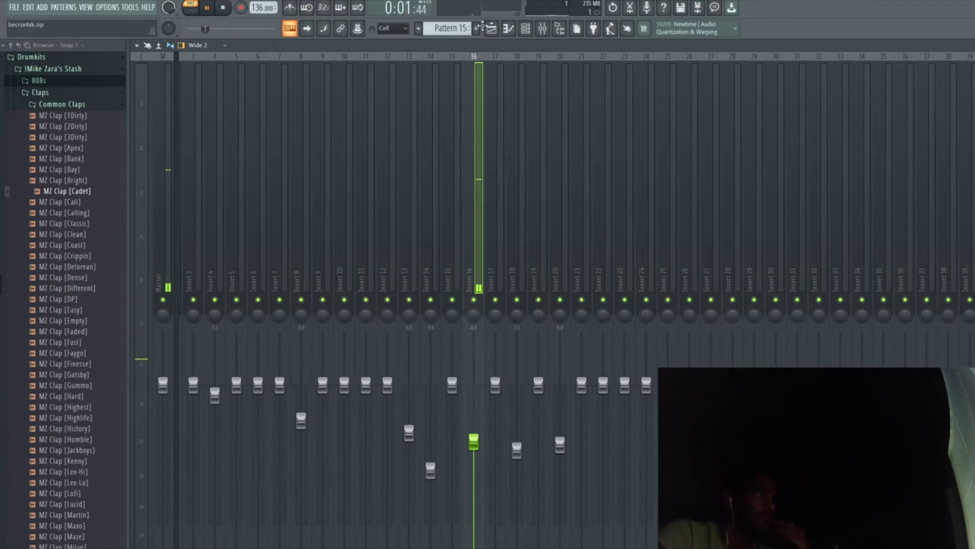
Follow Pattern 15's playback in the piano roll, recheck Insert 16 in the mixer, and return to the playlist.
{"action": "left_click", "coordinate": [492, 28]}
{"action": "left_click", "coordinate": [510, 29]}
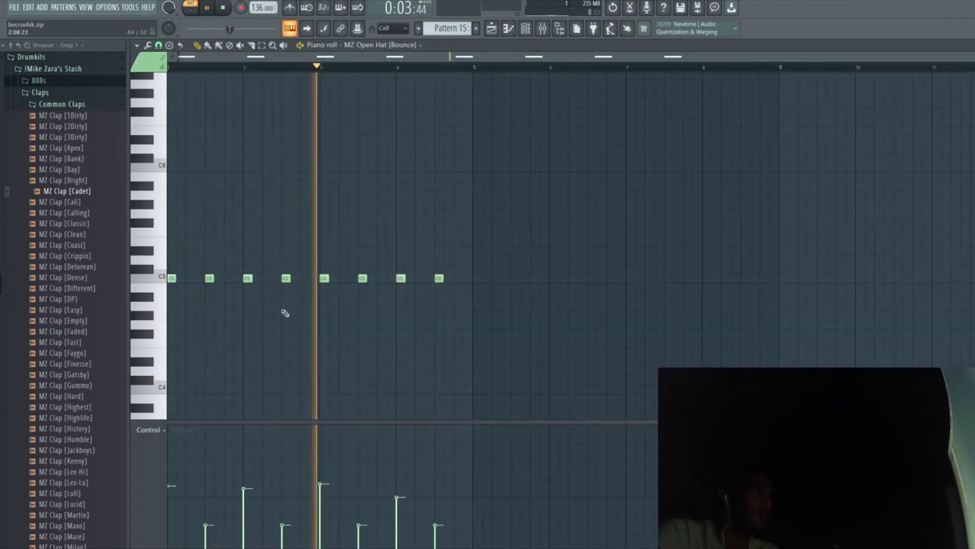
{"action": "left_click", "coordinate": [542, 28]}
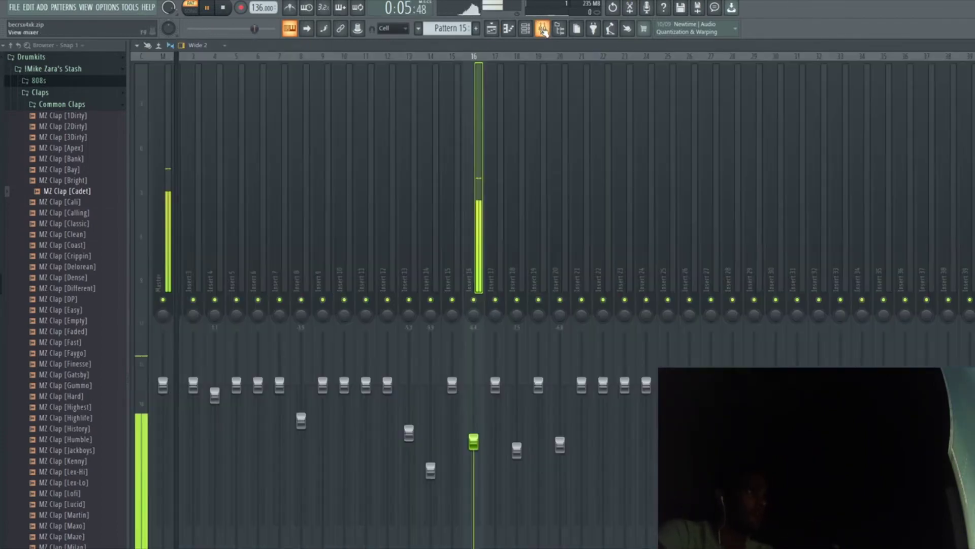
{"action": "left_click", "coordinate": [492, 28]}
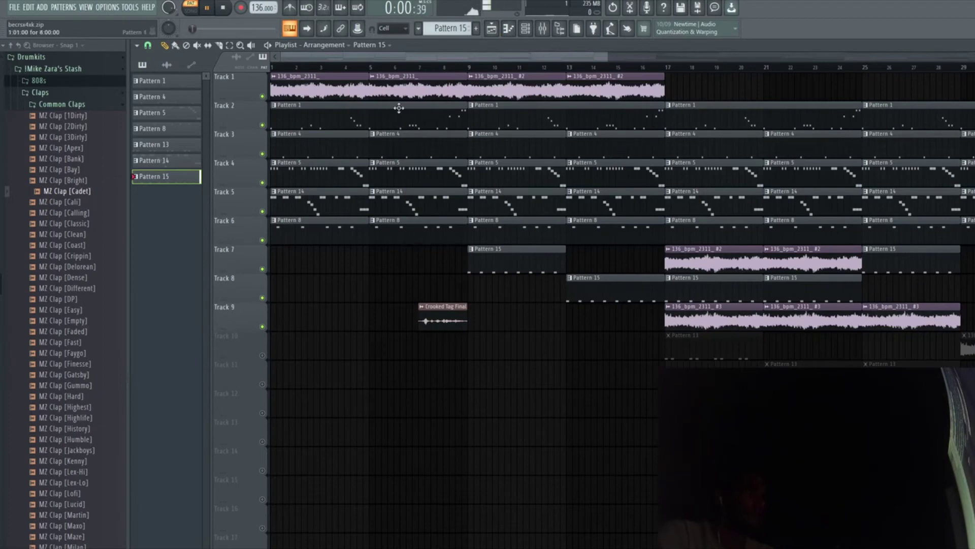
Mute Tracks 7 and 9 and play the arrangement in song mode from bar 17.
{"action": "key", "text": "space"}
{"action": "left_click", "coordinate": [671, 67]}
{"action": "left_click", "coordinate": [262, 269]}
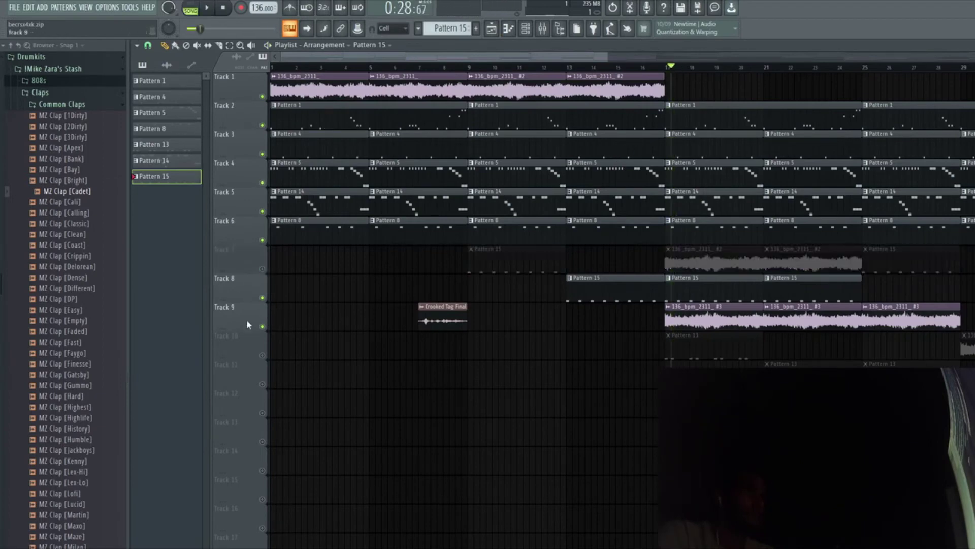
{"action": "left_click", "coordinate": [262, 327]}
{"action": "key", "text": "space"}
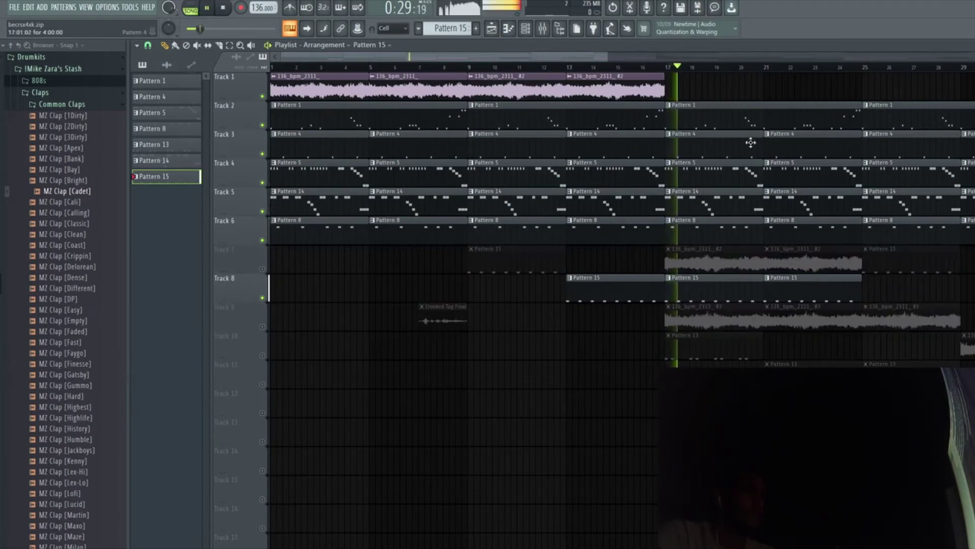
Open Fruity Delay 2 on Insert 16, replay the song through it, then close the effect and return to the playlist.
{"action": "left_click", "coordinate": [542, 28]}
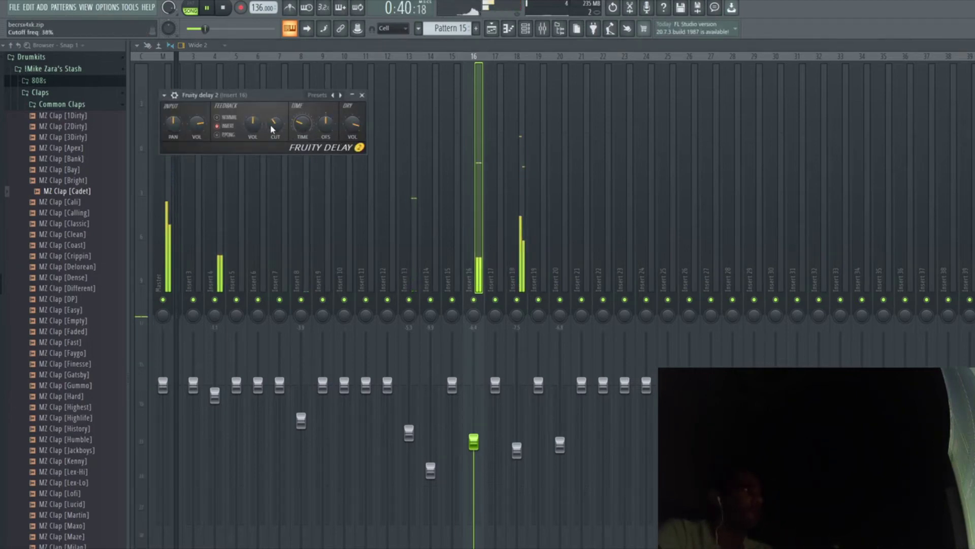
{"action": "left_click", "coordinate": [223, 7]}
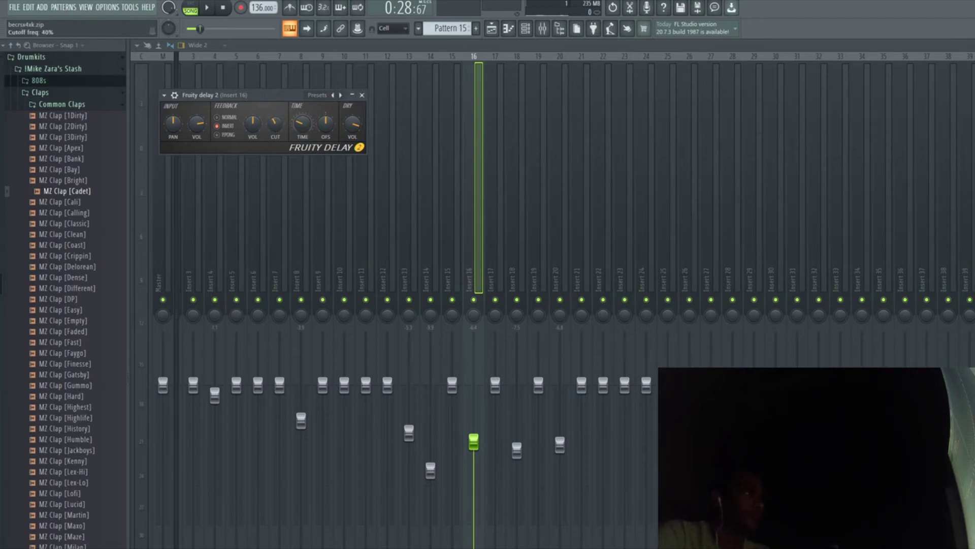
{"action": "key", "text": "space"}
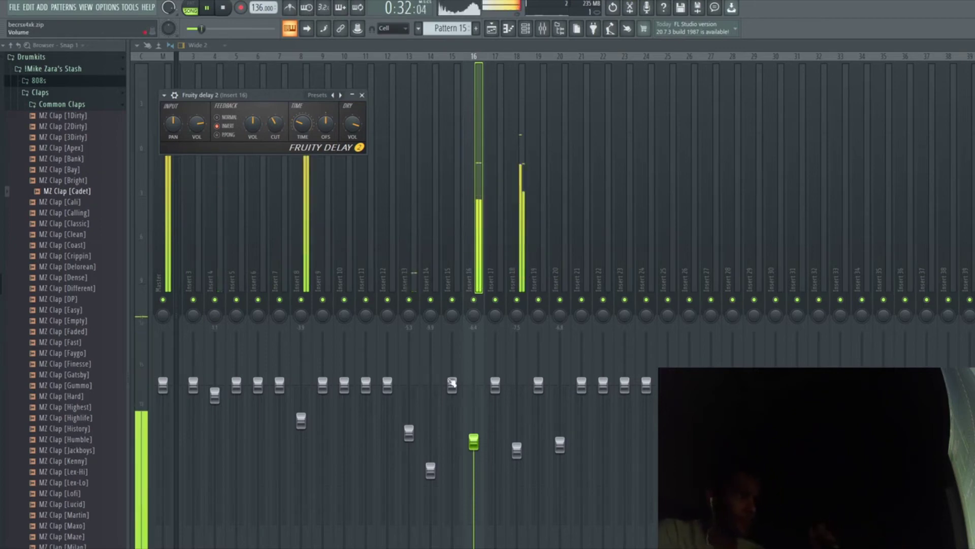
{"action": "left_click", "coordinate": [362, 95]}
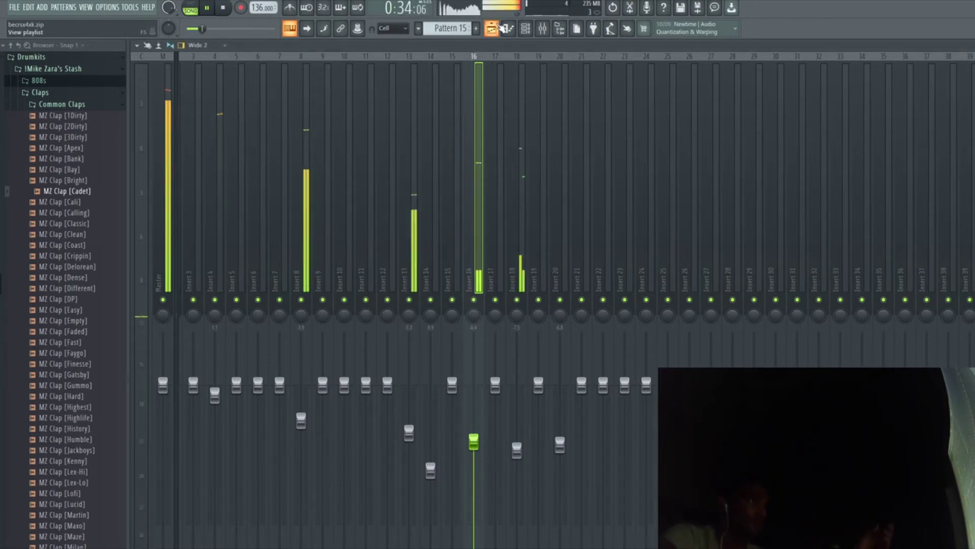
{"action": "left_click", "coordinate": [501, 26]}
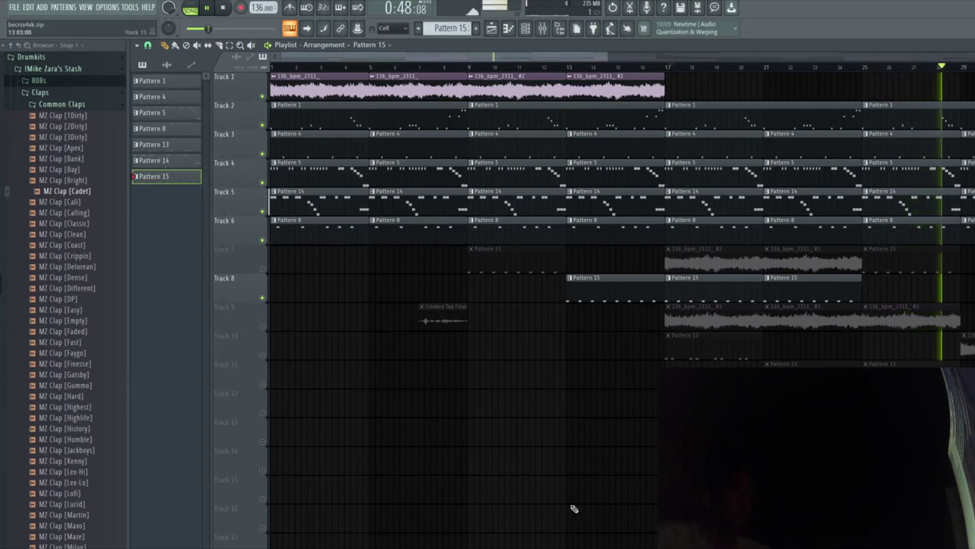
Stop playback, unmute Track 10 and open its Pattern 13 clip in the piano roll.
{"action": "key", "text": "space"}
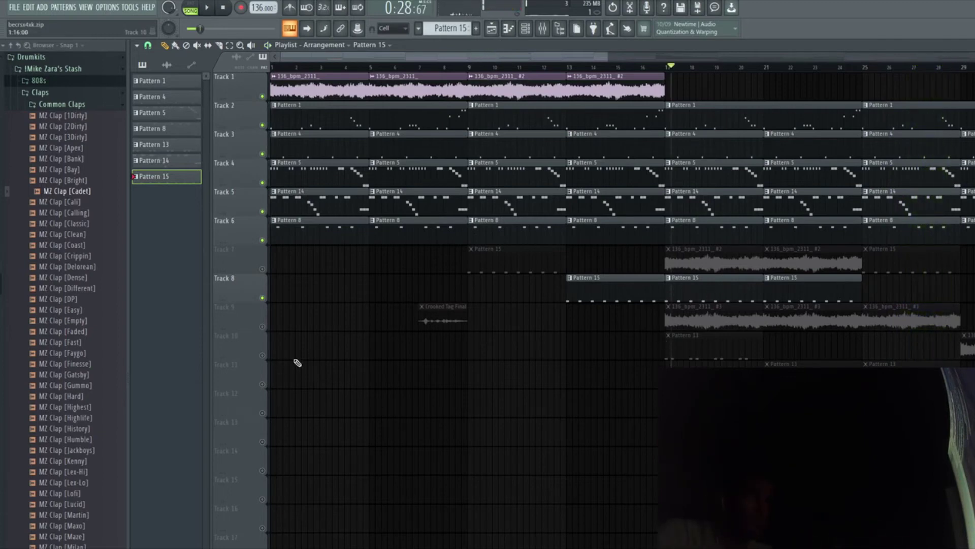
{"action": "left_click", "coordinate": [263, 356]}
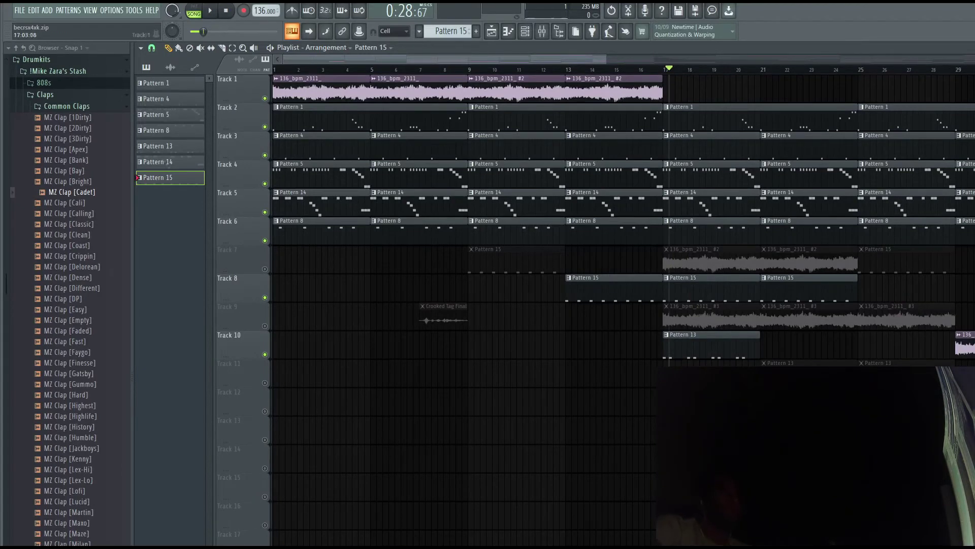
{"action": "scroll", "coordinate": [483, 293], "scroll_direction": "right", "scroll_amount": 9}
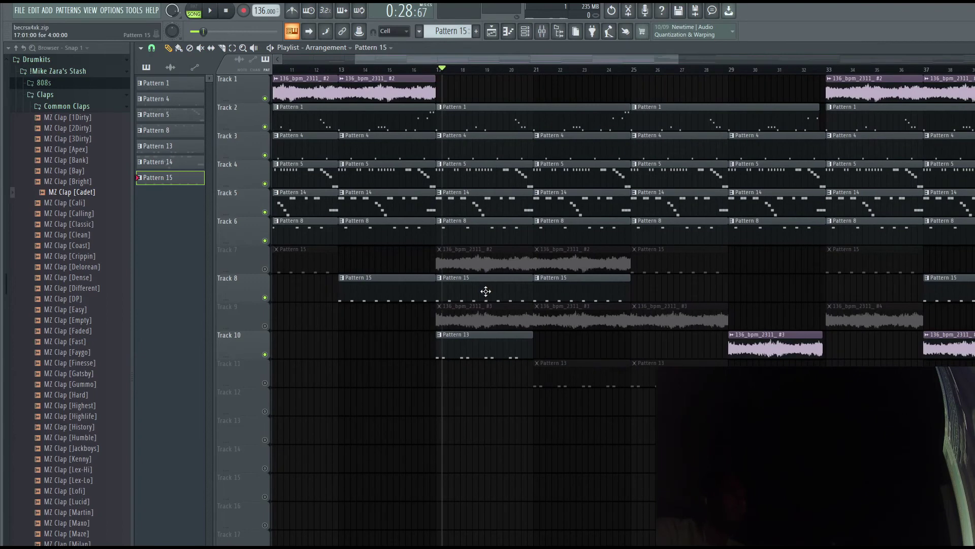
{"action": "double_click", "coordinate": [457, 344]}
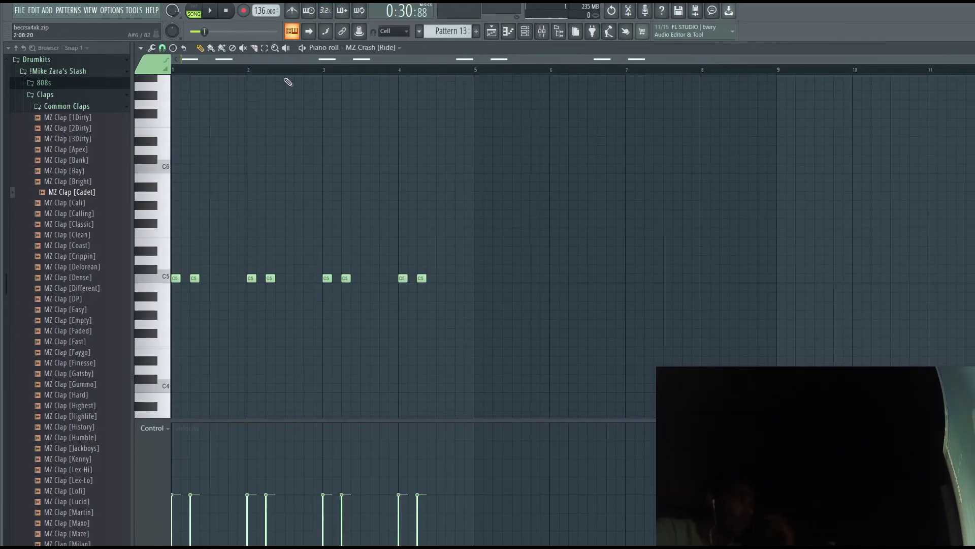
Collapse the Claps and Hi Hats folders of the drum kit in the browser.
{"action": "scroll", "coordinate": [61, 279], "scroll_direction": "up", "scroll_amount": 5}
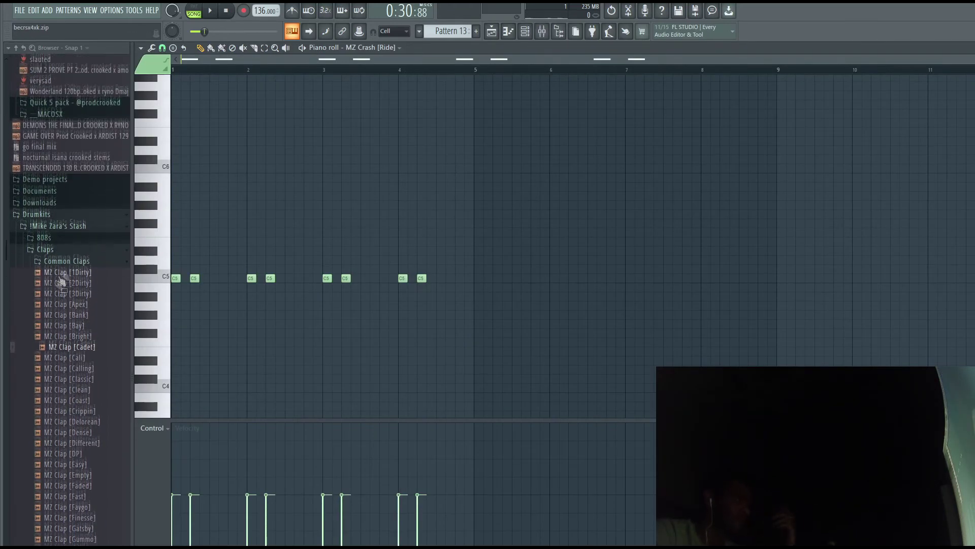
{"action": "scroll", "coordinate": [61, 279], "scroll_direction": "up", "scroll_amount": 2}
{"action": "left_click", "coordinate": [76, 286]}
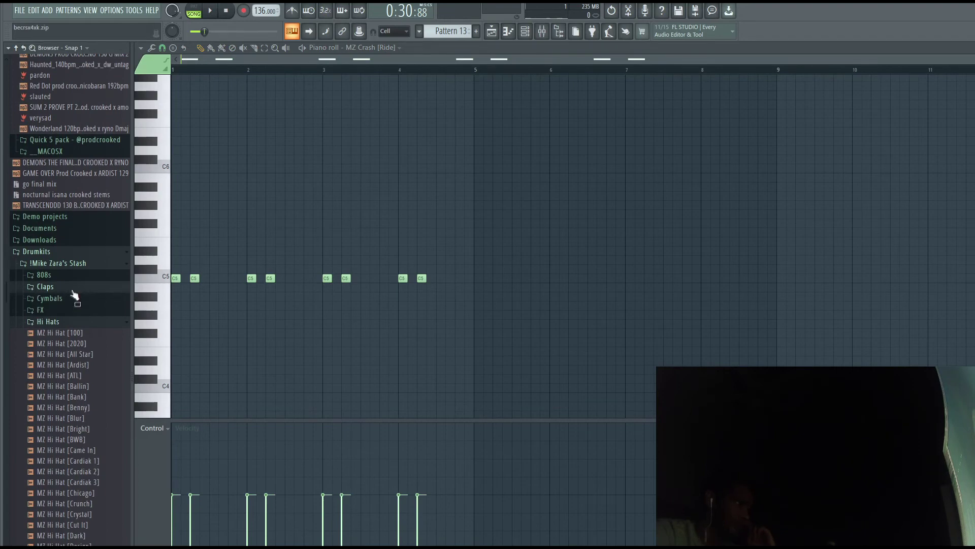
{"action": "left_click", "coordinate": [54, 323]}
{"action": "scroll", "coordinate": [52, 352], "scroll_direction": "up", "scroll_amount": 3}
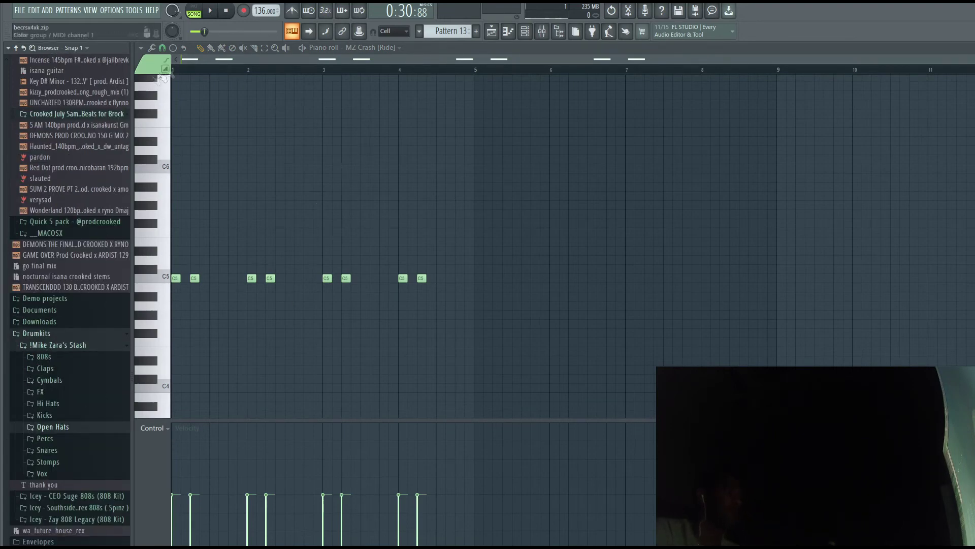
Play the arrangement from bar 17 in the playlist, unmute Track 11, and stop playback.
{"action": "left_click", "coordinate": [491, 31]}
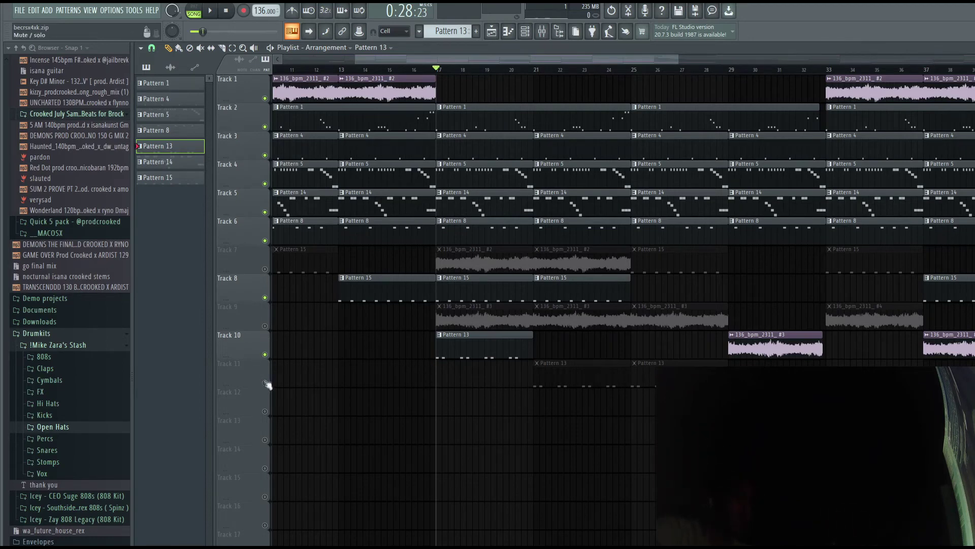
{"action": "key", "text": "space"}
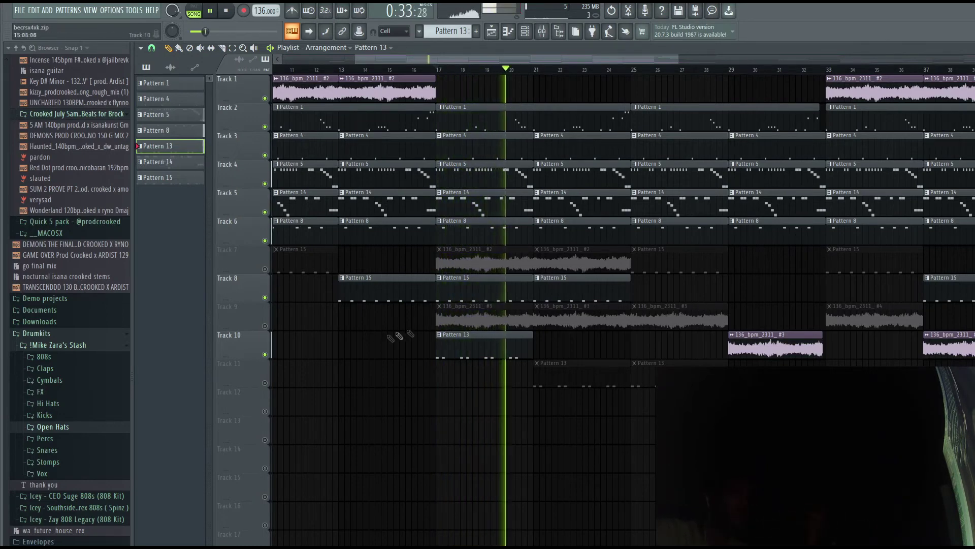
{"action": "left_click", "coordinate": [265, 382]}
{"action": "key", "text": "space"}
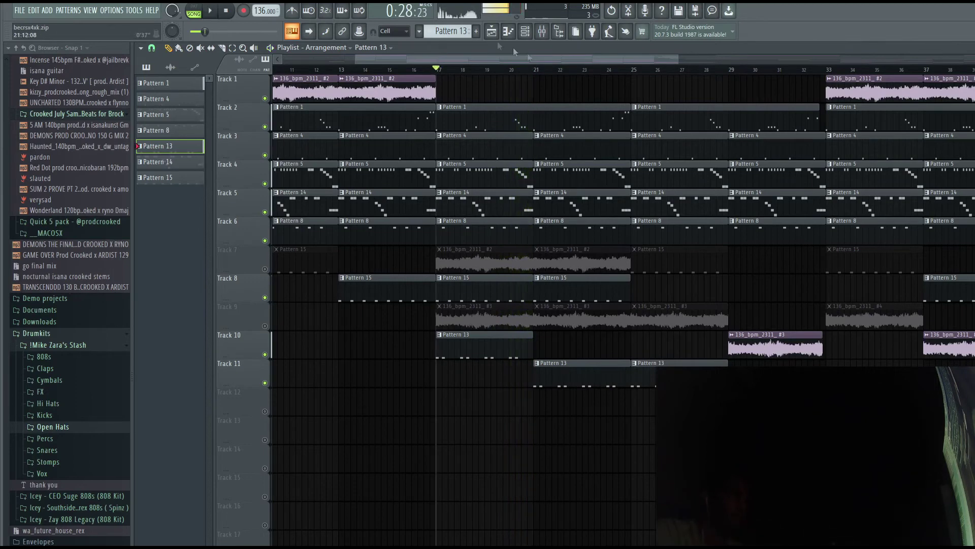
Review the MZ Crash [Ride] sampler settings and Insert 20's Fruity Delay 2, then return to the playlist.
{"action": "left_click", "coordinate": [483, 152]}
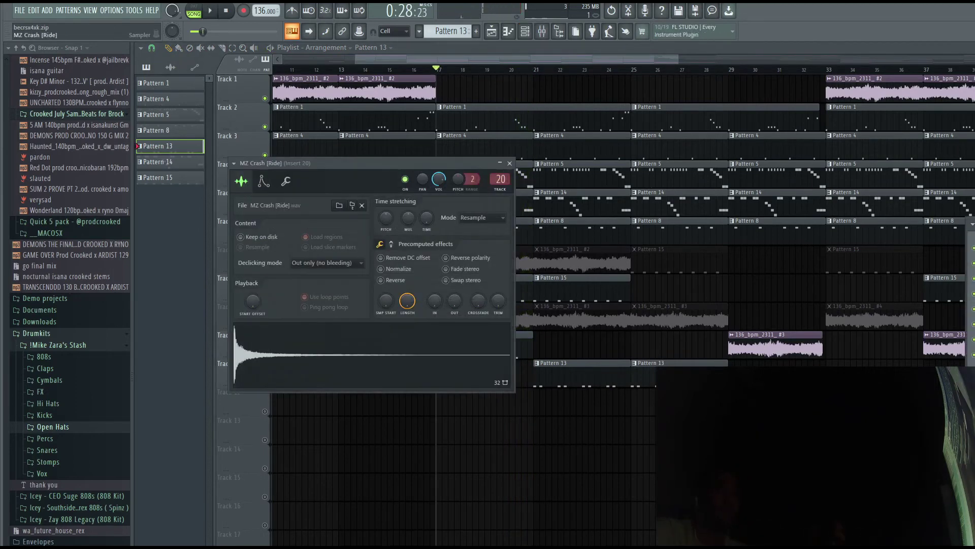
{"action": "key", "text": "F9"}
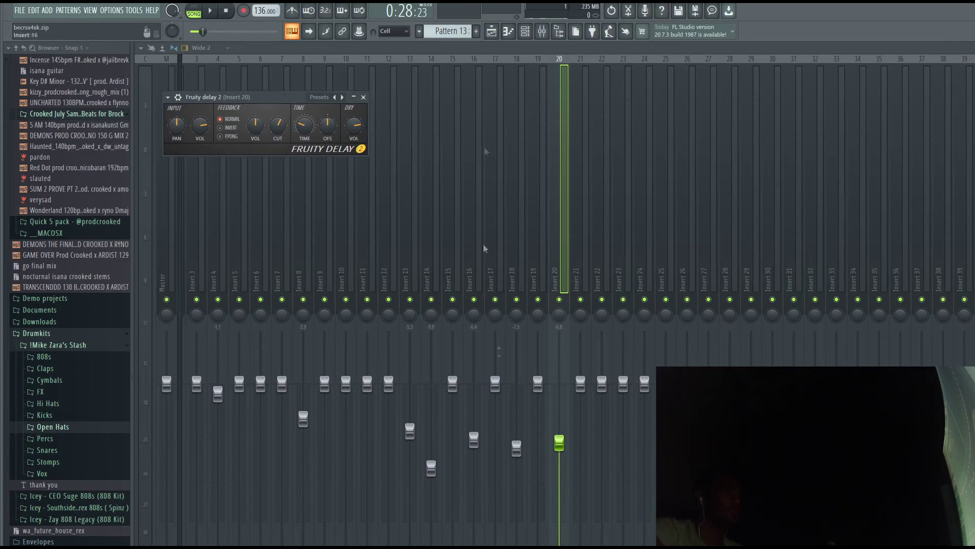
{"action": "left_click", "coordinate": [491, 31]}
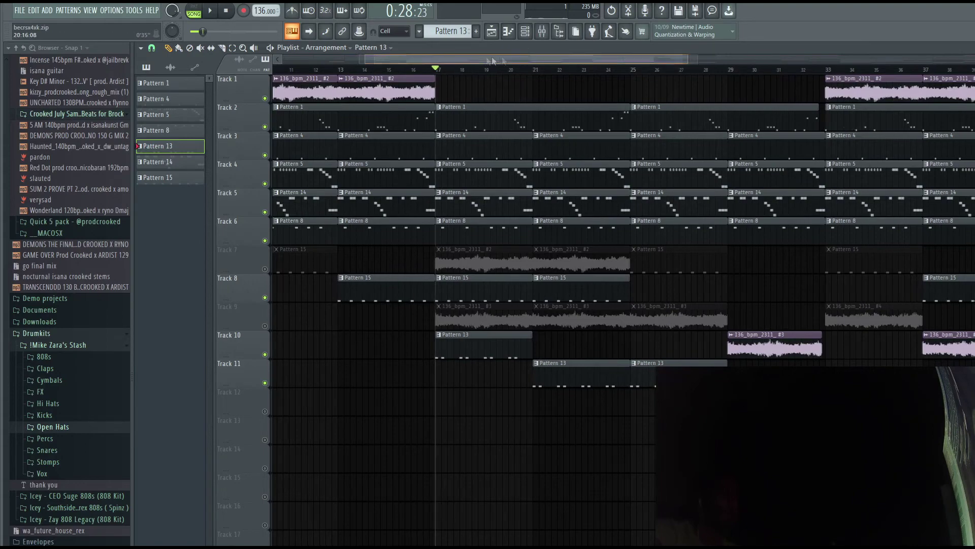
Return to the playlist around bar 17 and unmute Track 7 and Track 9.
{"action": "left_click_drag", "start_coordinate": [543, 57], "coordinate": [650, 58]}
{"action": "key", "text": "F9"}
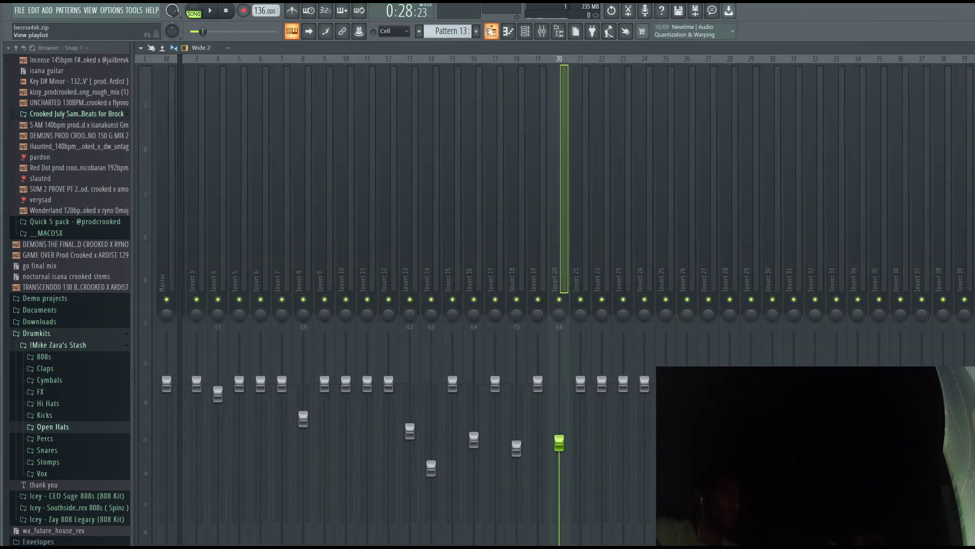
{"action": "key", "text": "F5"}
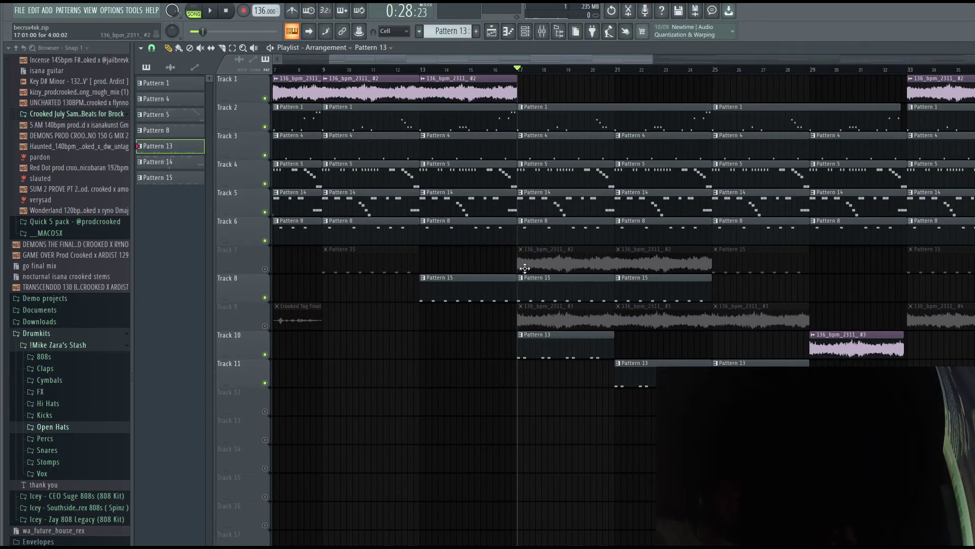
{"action": "left_click", "coordinate": [265, 269]}
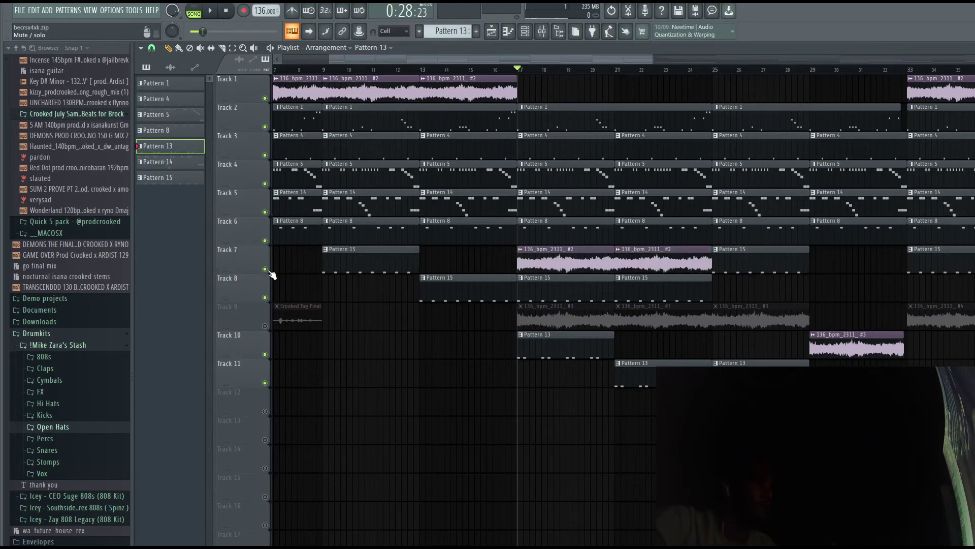
{"action": "left_click", "coordinate": [265, 325]}
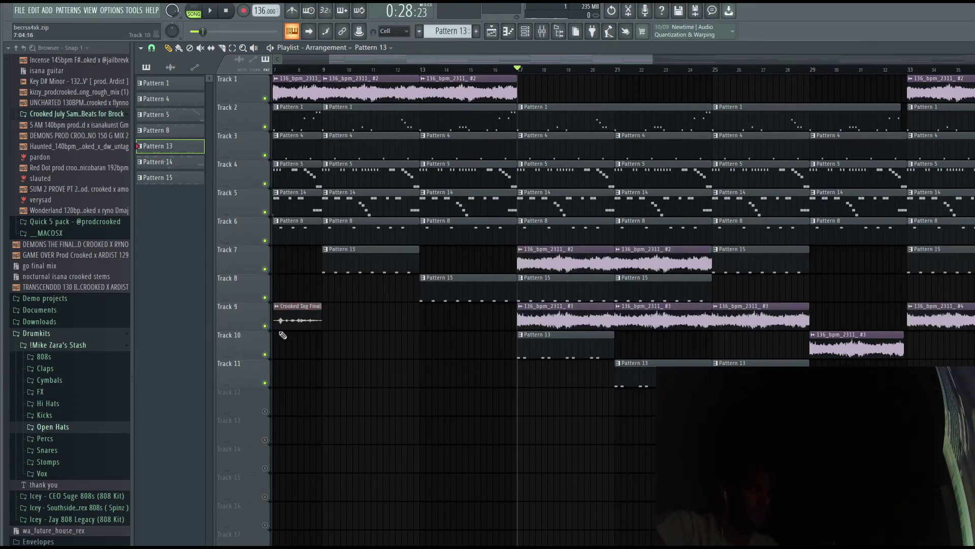
Compare the channel settings of Track 9's 136_bpm_2311_ #3 clip with those of Track 1's first melody clip, then close them.
{"action": "double_click", "coordinate": [562, 325]}
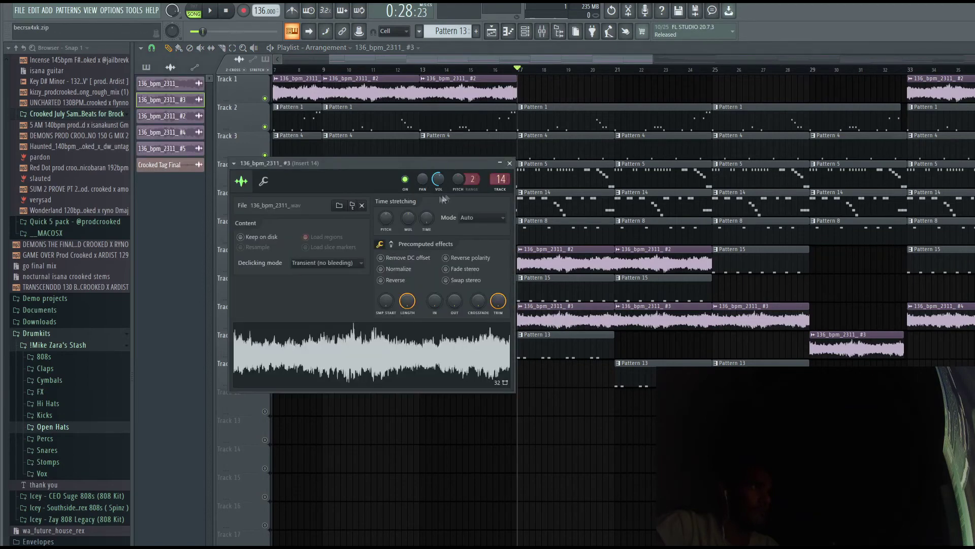
{"action": "left_click", "coordinate": [510, 163]}
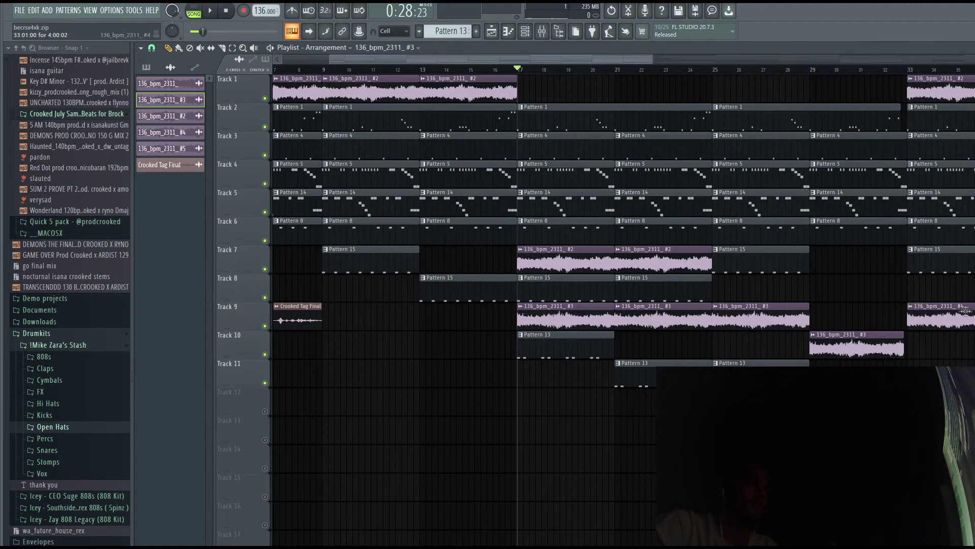
{"action": "double_click", "coordinate": [594, 319]}
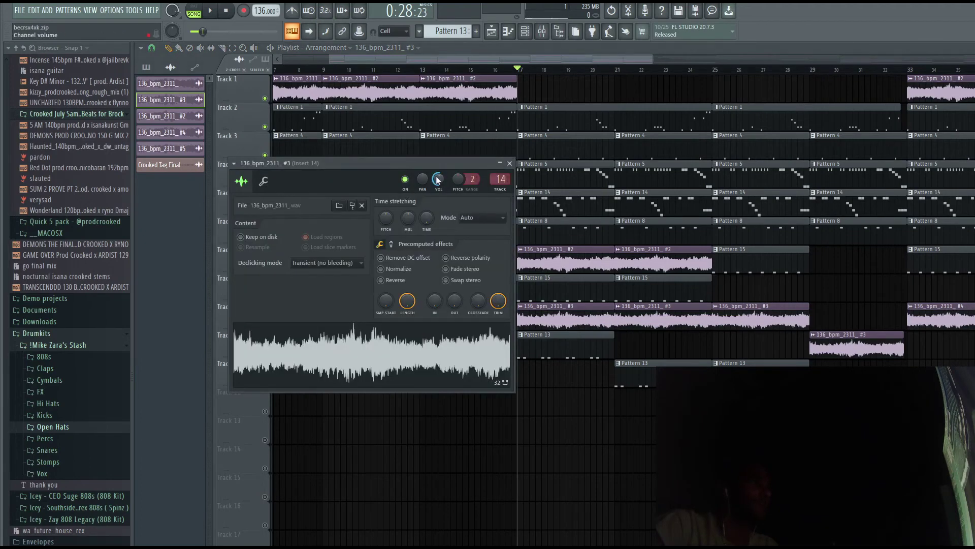
{"action": "double_click", "coordinate": [292, 92]}
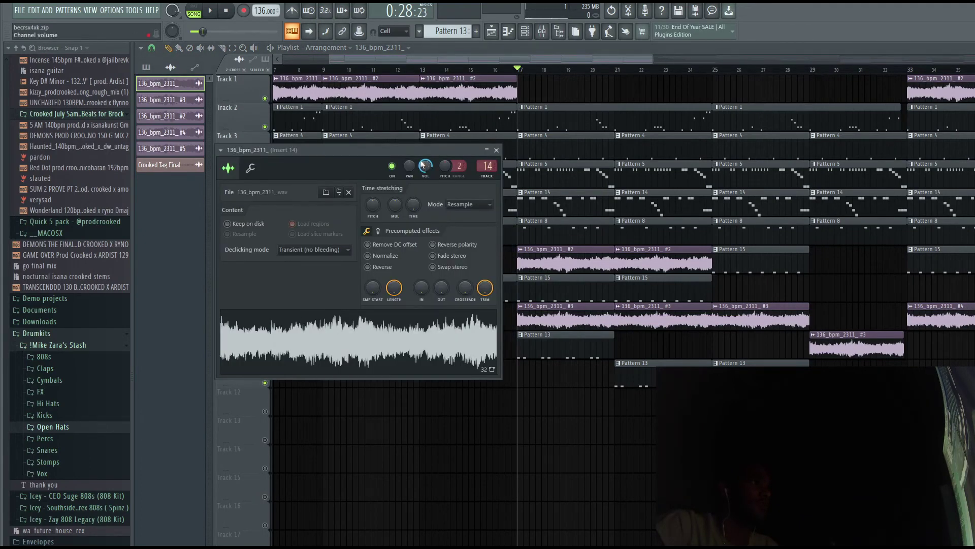
{"action": "double_click", "coordinate": [559, 312]}
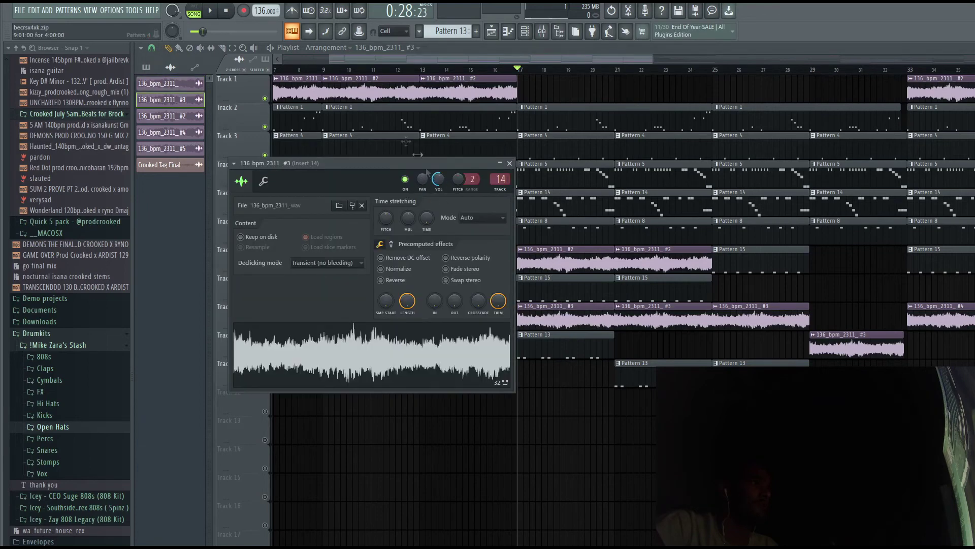
{"action": "key", "text": "Escape"}
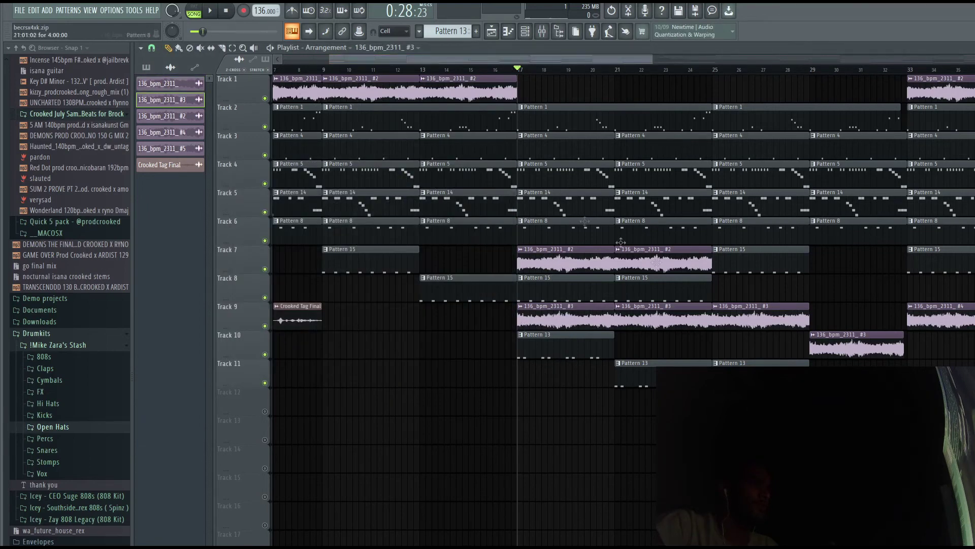
Play the arrangement from bar 17 to hear the unmuted melody layers, and stop playback.
{"action": "key", "text": "space"}
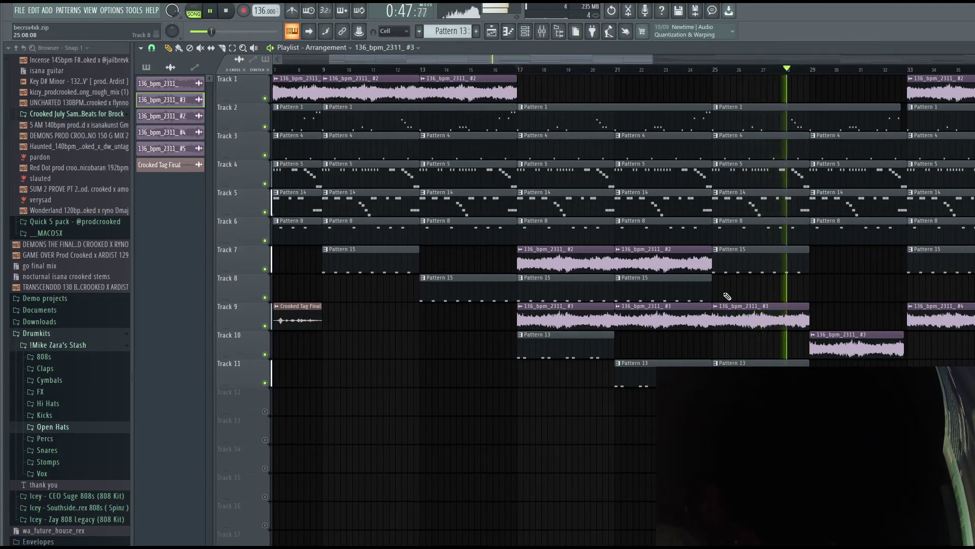
{"action": "key", "text": "space"}
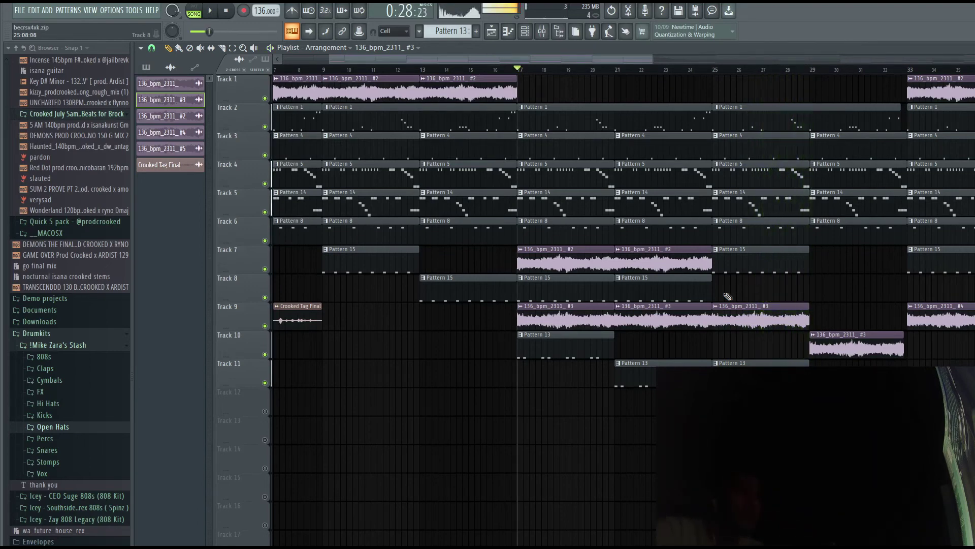
{"action": "scroll", "coordinate": [716, 127], "scroll_direction": "right", "scroll_amount": 9}
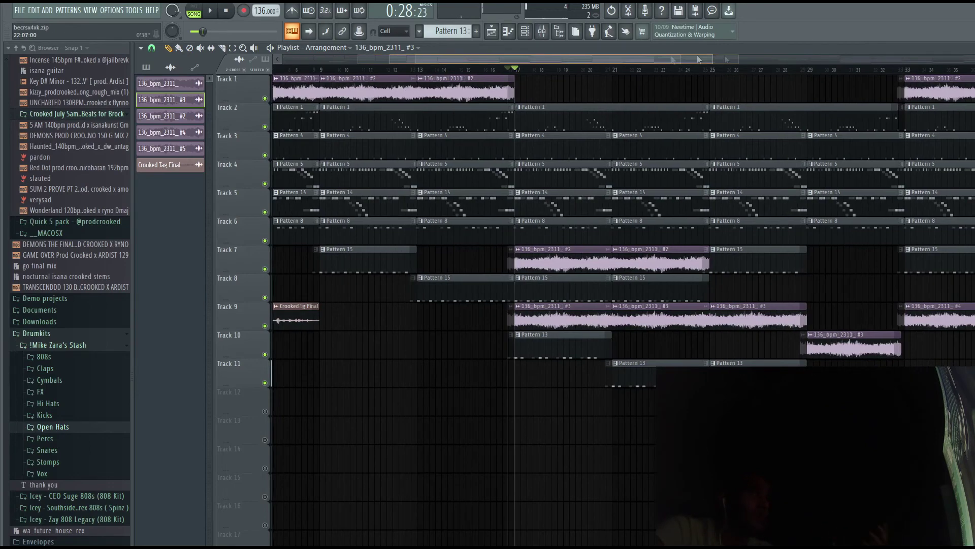
Inspect the channel settings of Track 1's 136_bpm_2311_ #2 clip at bar 33 and close them.
{"action": "double_click", "coordinate": [598, 97]}
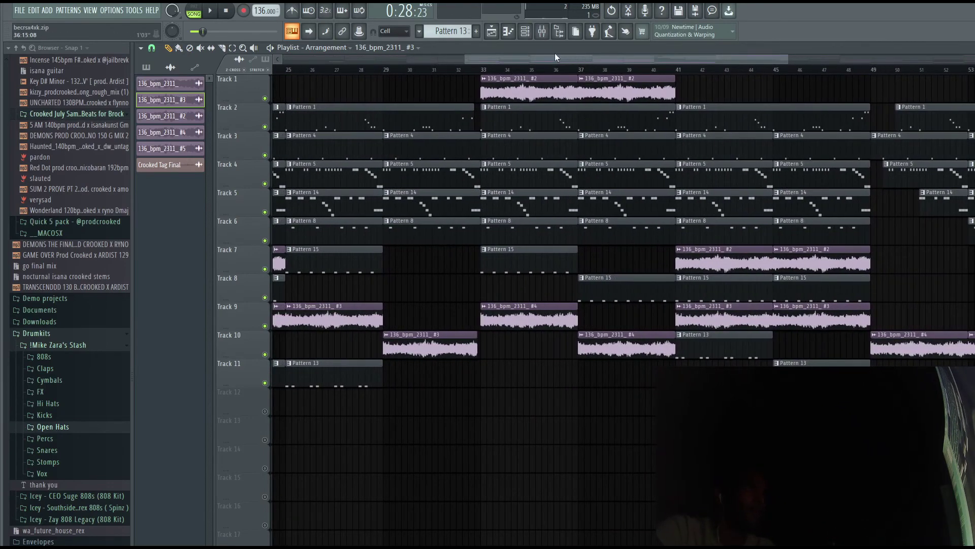
{"action": "scroll", "coordinate": [598, 97], "scroll_direction": "left", "scroll_amount": 4}
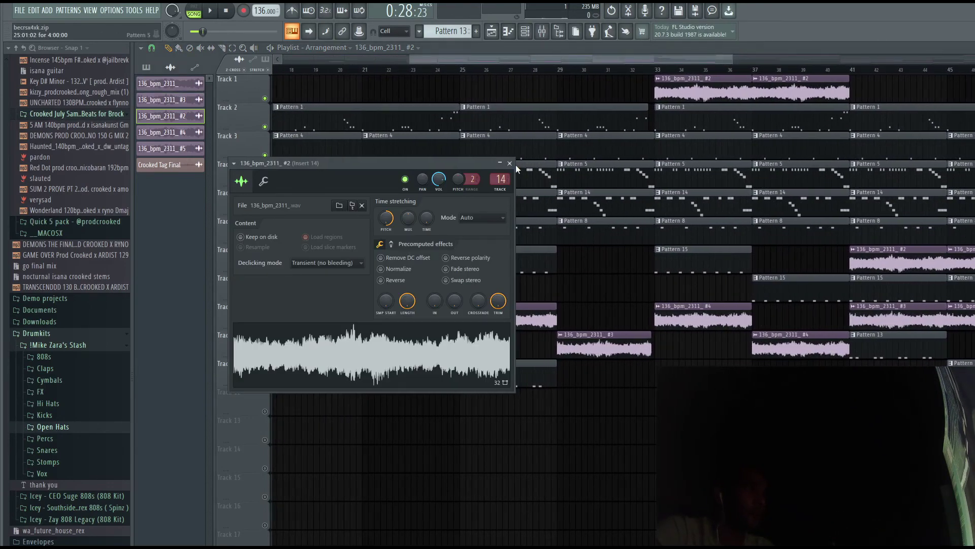
{"action": "left_click", "coordinate": [510, 163]}
{"action": "left_click", "coordinate": [426, 262]}
{"action": "right_click", "coordinate": [425, 262]}
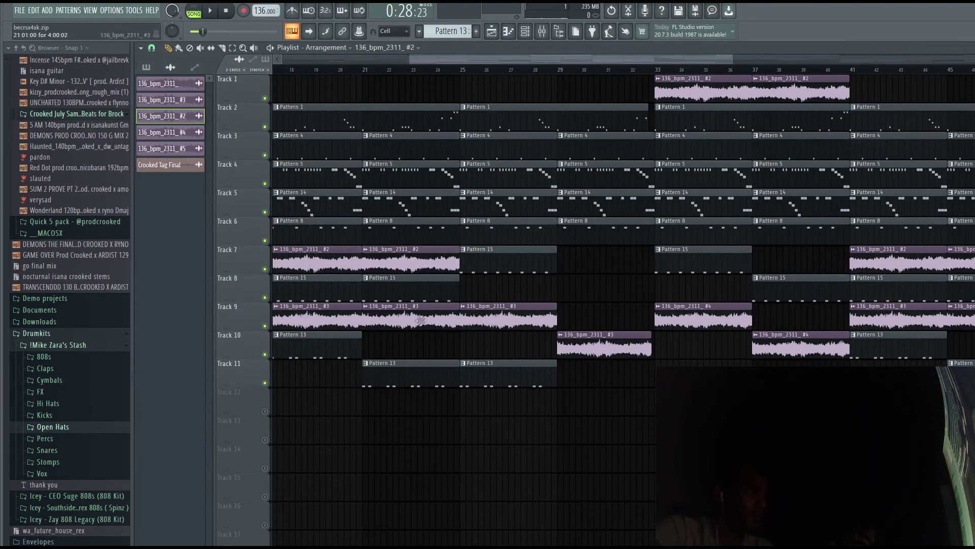
Compare the time-stretching pitch of Track 9's 136_bpm_2311_ #3 clip with Track 7's #2 clip, and close the settings.
{"action": "double_click", "coordinate": [420, 320]}
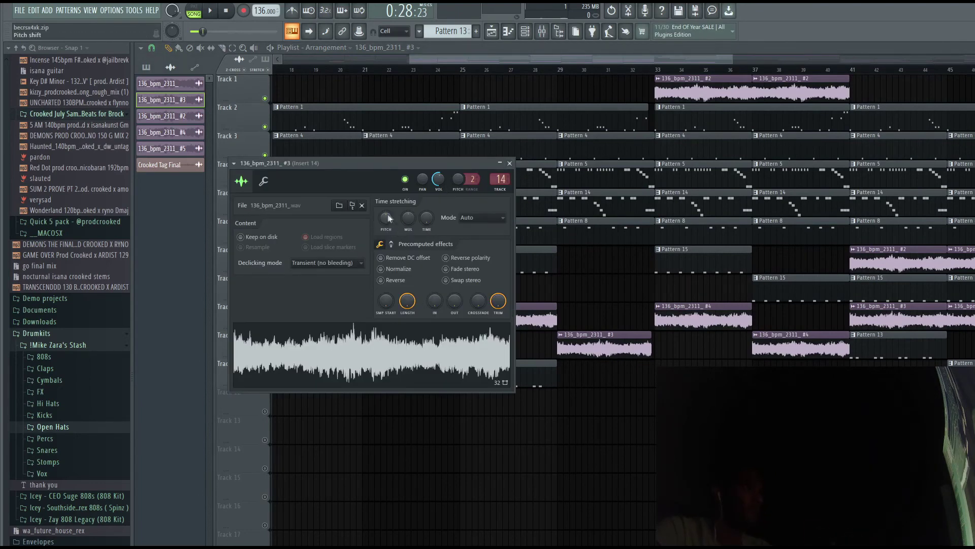
{"action": "left_click", "coordinate": [562, 51]}
{"action": "left_click_drag", "start_coordinate": [562, 62], "coordinate": [522, 62]}
{"action": "double_click", "coordinate": [433, 309]}
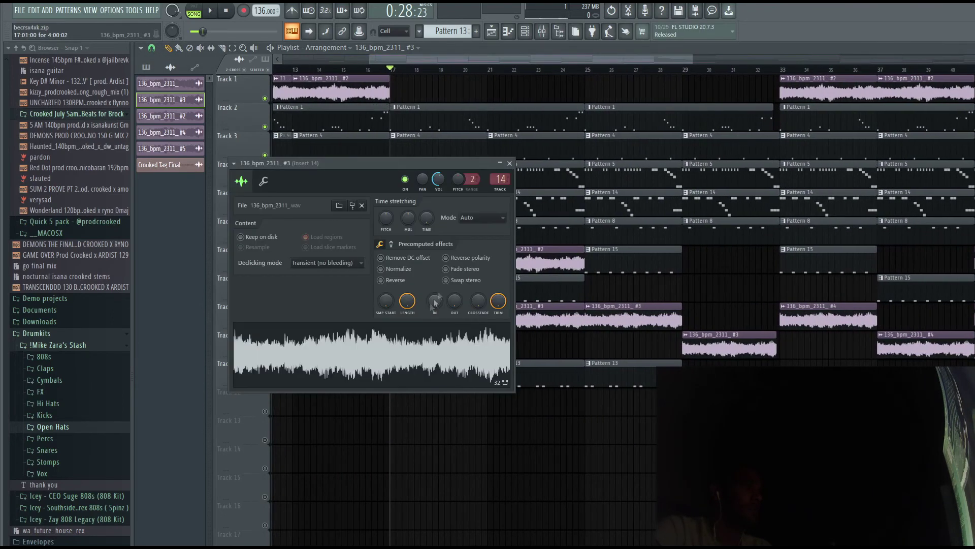
{"action": "left_click", "coordinate": [510, 163]}
{"action": "double_click", "coordinate": [537, 249]}
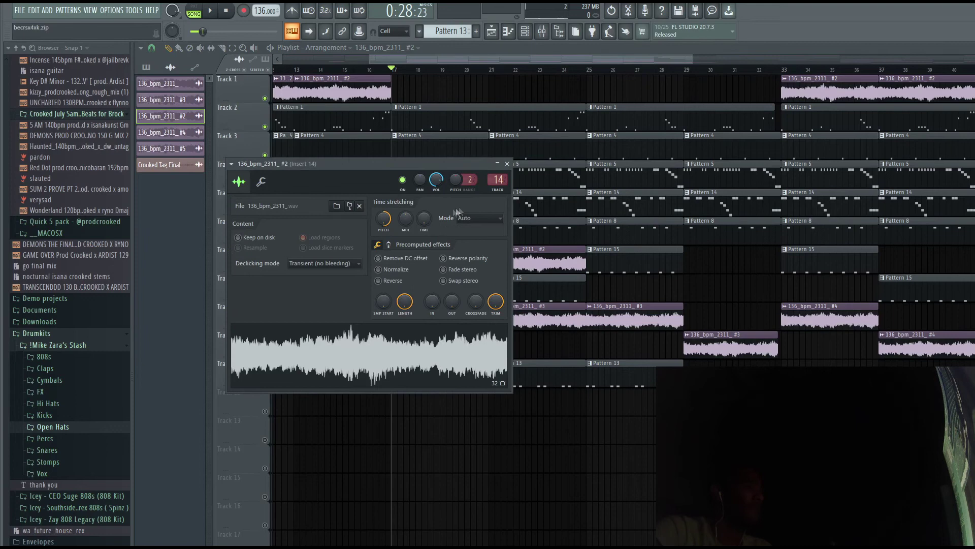
{"action": "left_click", "coordinate": [507, 163]}
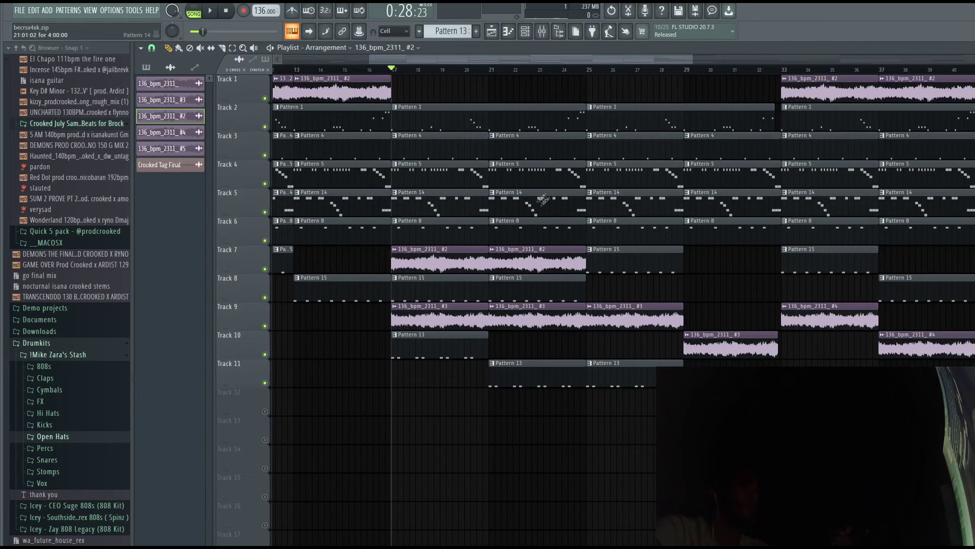
Examine how the melody and drum clips are arranged in the playlist between about bars 21 and 57.
{"action": "scroll", "coordinate": [394, 344], "scroll_direction": "right", "scroll_amount": 5}
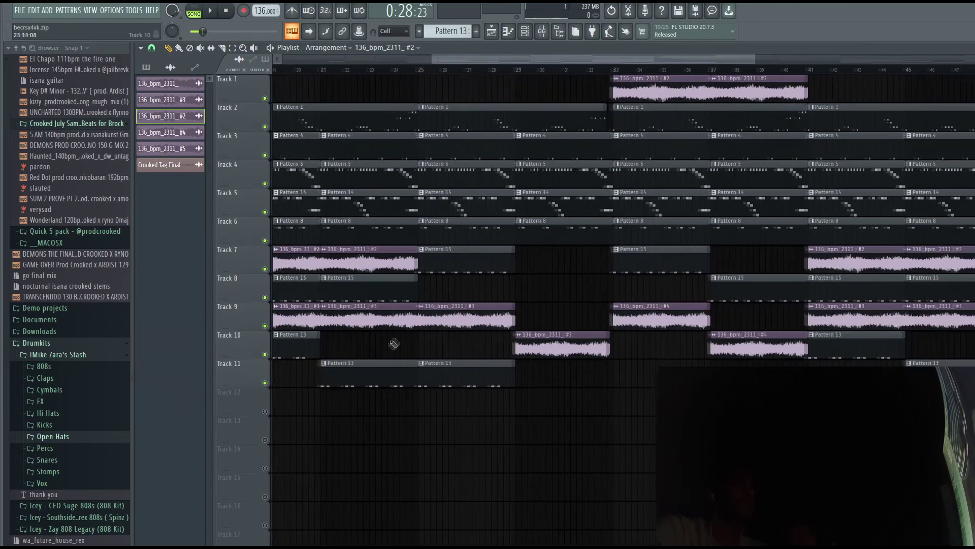
{"action": "scroll", "coordinate": [393, 344], "scroll_direction": "right", "scroll_amount": 1}
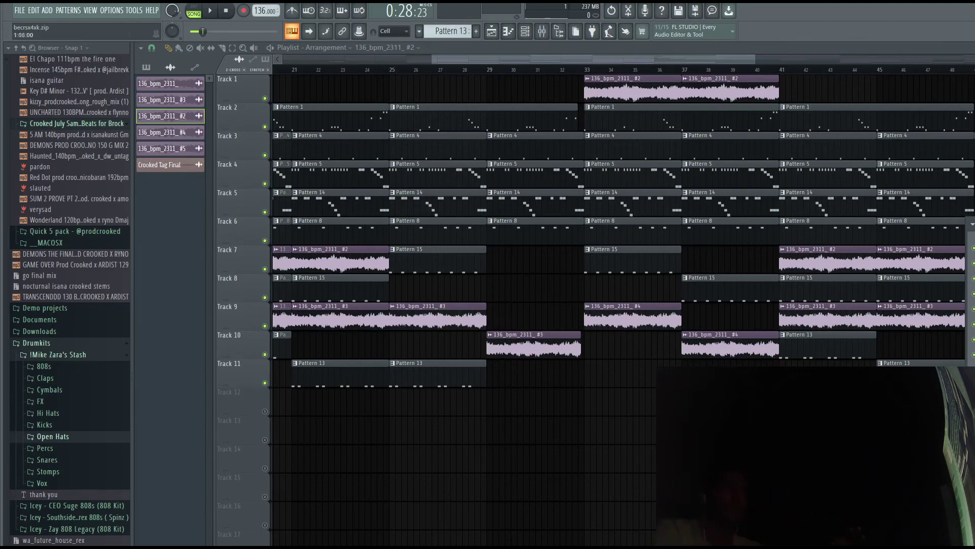
{"action": "scroll", "coordinate": [671, 57], "scroll_direction": "right", "scroll_amount": 3}
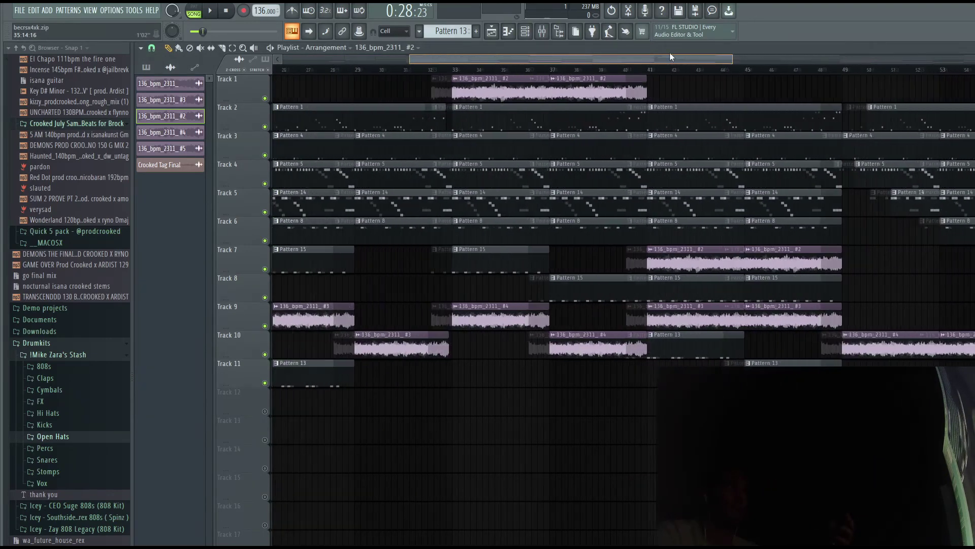
{"action": "scroll", "coordinate": [670, 57], "scroll_direction": "left", "scroll_amount": 5}
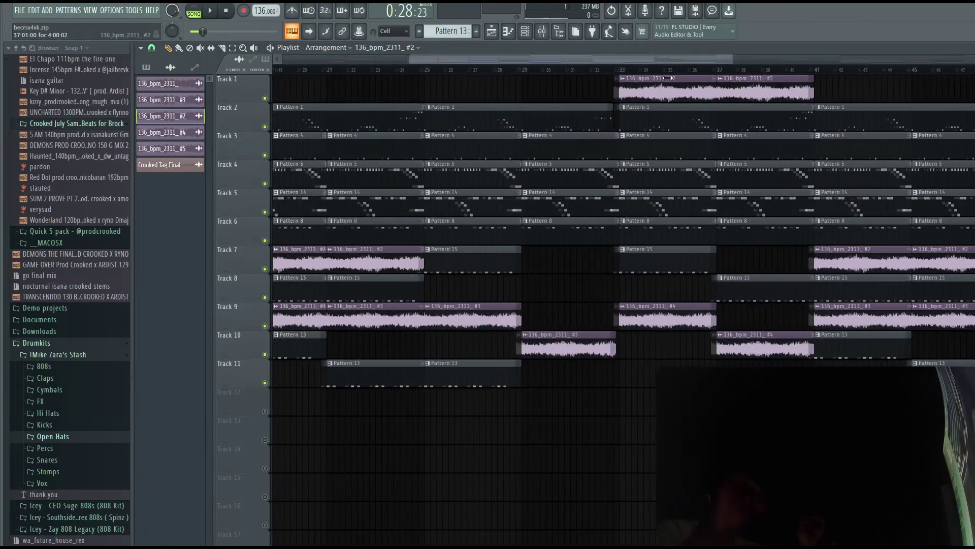
{"action": "scroll", "coordinate": [667, 78], "scroll_direction": "left", "scroll_amount": 2}
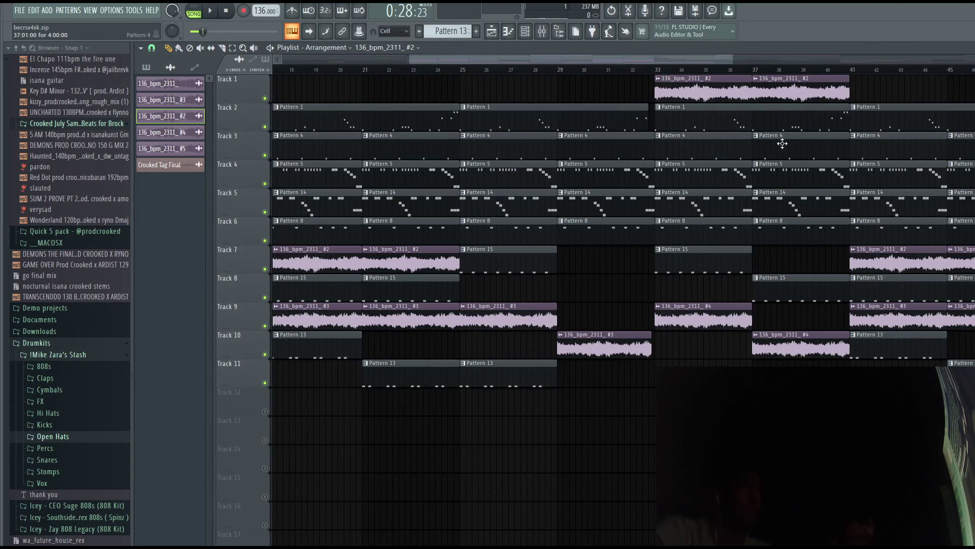
{"action": "left_click", "coordinate": [743, 62]}
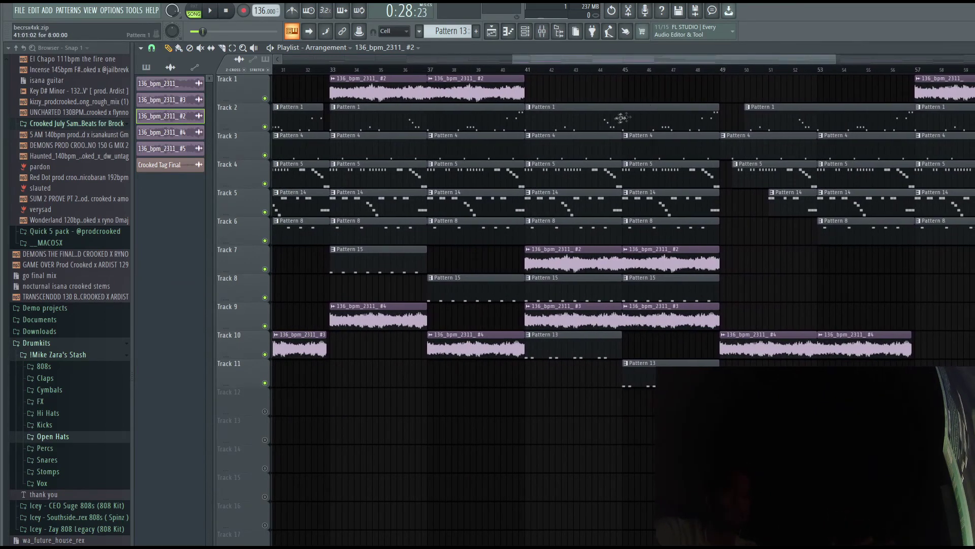
{"action": "left_click_drag", "start_coordinate": [700, 55], "coordinate": [637, 55]}
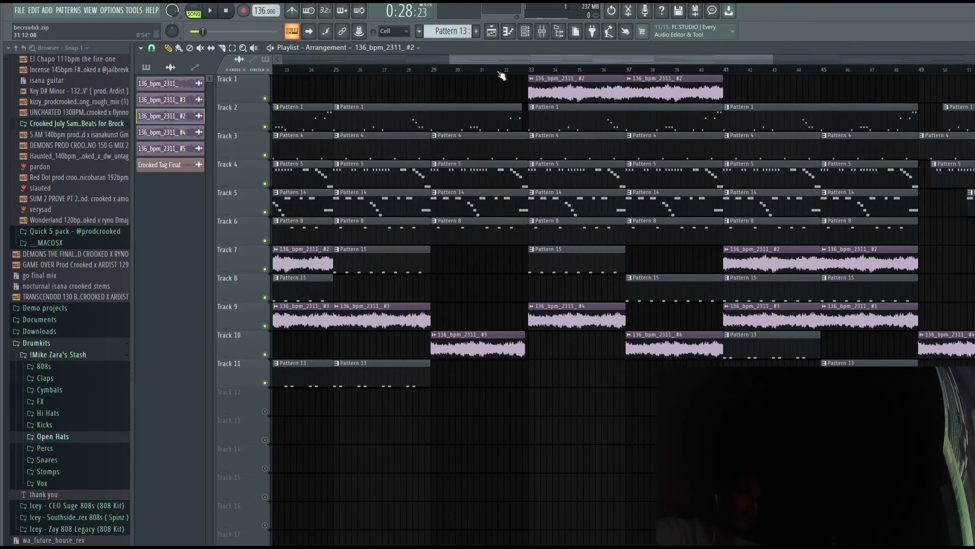
Place the playhead just before bar 33, open Track 9's 136_bpm_2311_ #4 clip settings, and show its mixer track, Insert 15.
{"action": "left_click", "coordinate": [522, 71]}
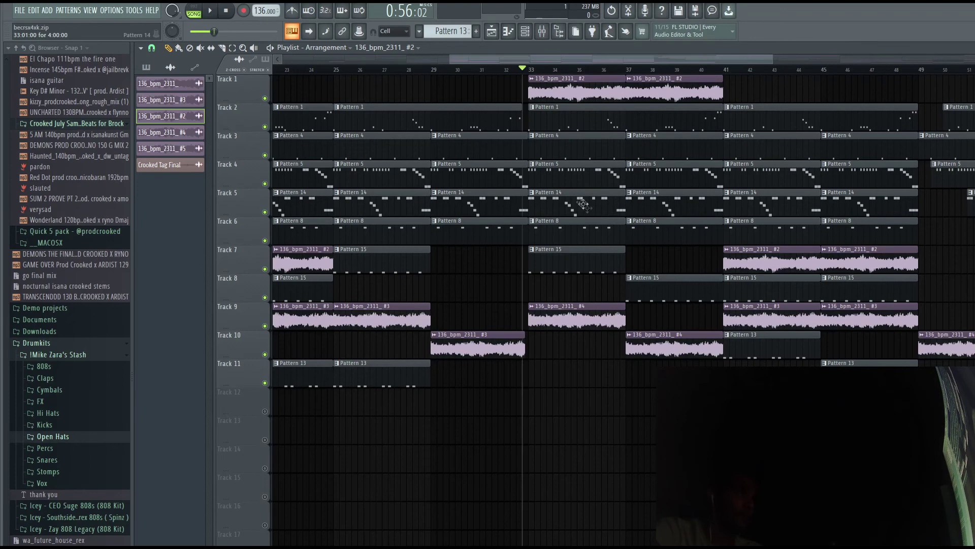
{"action": "double_click", "coordinate": [584, 317]}
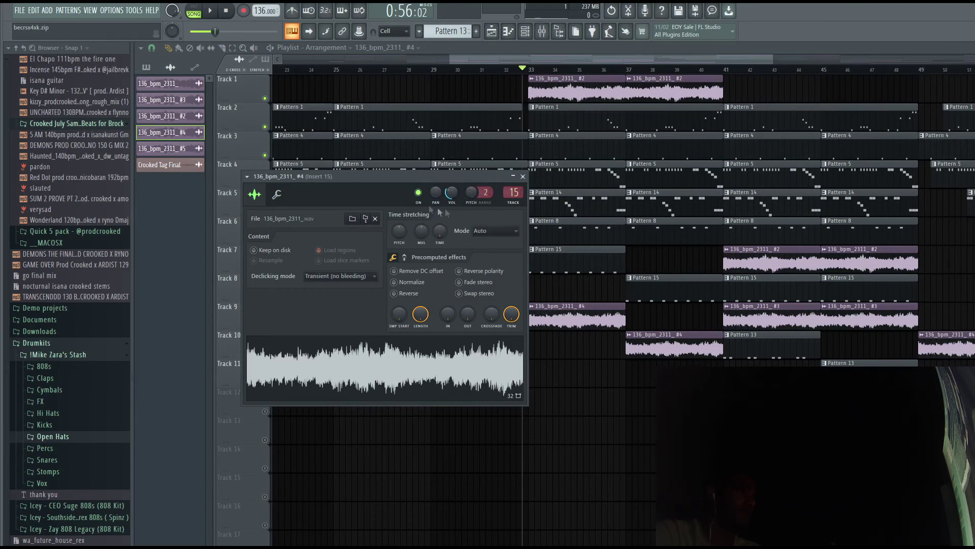
{"action": "left_click", "coordinate": [542, 31]}
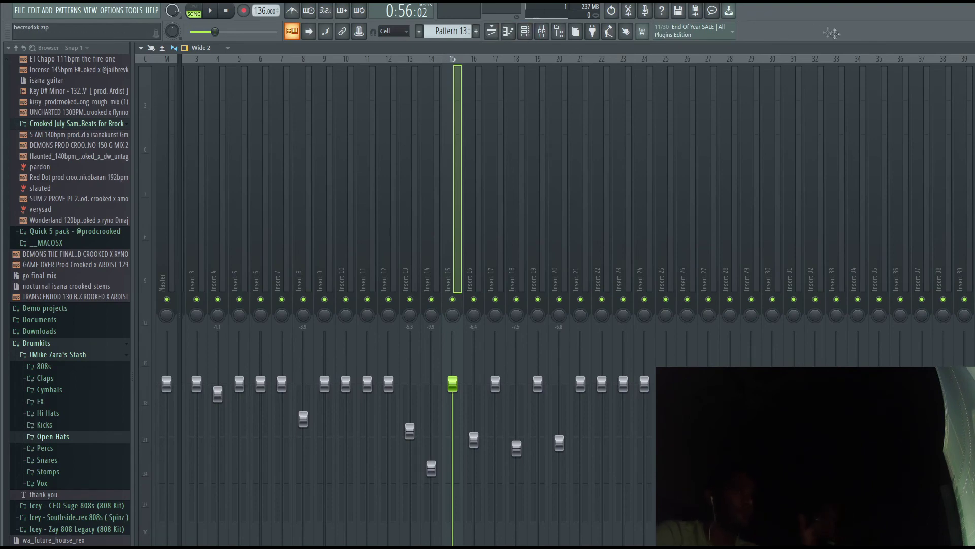
{"action": "left_click", "coordinate": [491, 31]}
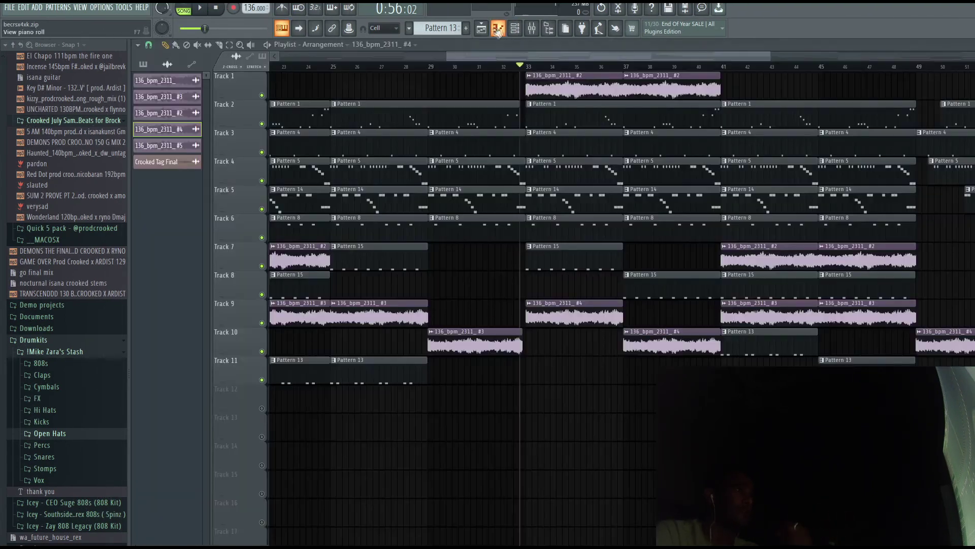
{"action": "left_click", "coordinate": [533, 29]}
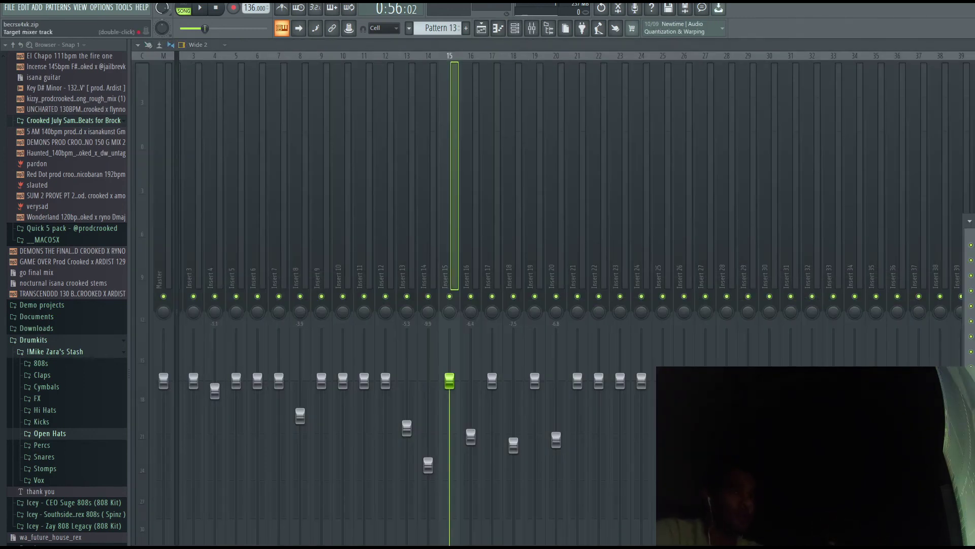
Open Insert 15's Gross Beat at full size to review its Gated 2 time preset, and start playback in pattern mode.
{"action": "left_click", "coordinate": [974, 352]}
{"action": "left_click", "coordinate": [974, 102]}
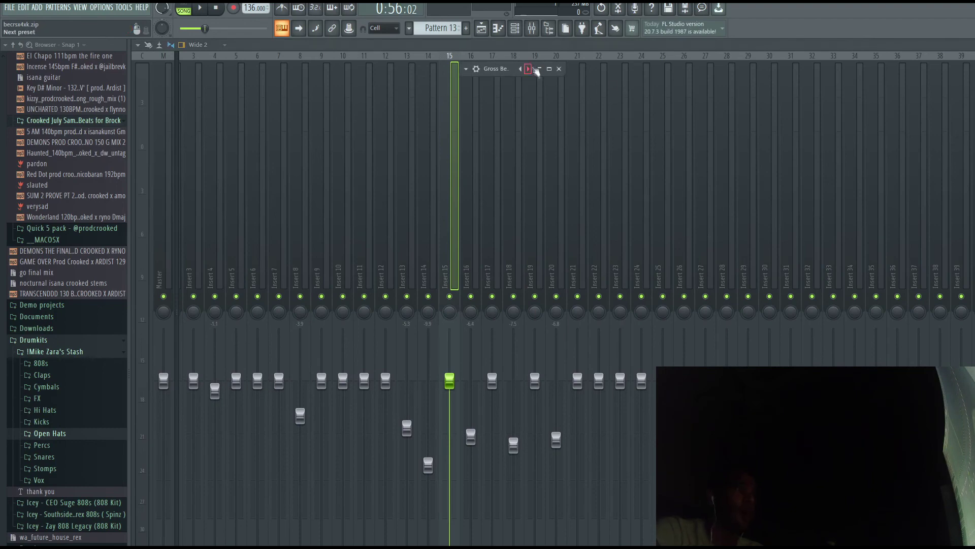
{"action": "left_click", "coordinate": [537, 71]}
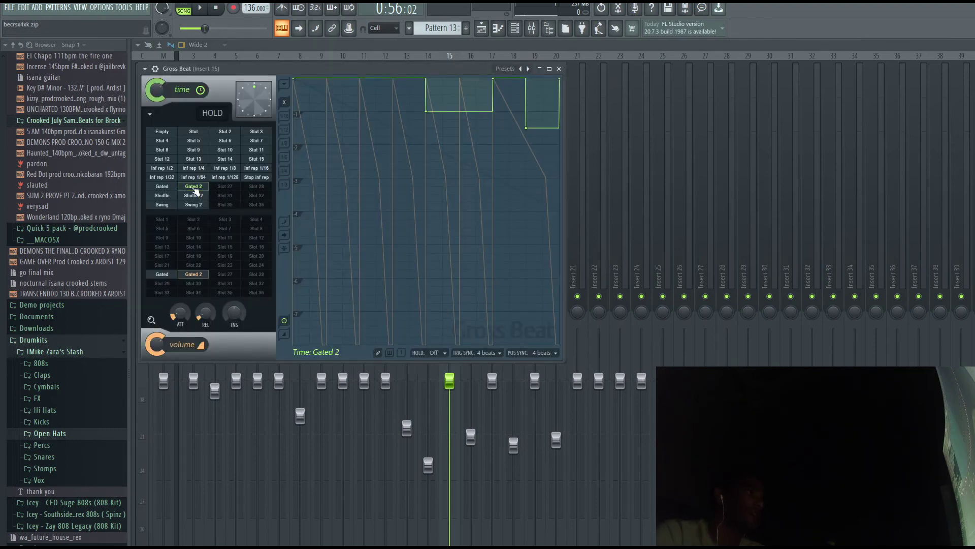
{"action": "left_click", "coordinate": [183, 9]}
{"action": "key", "text": "space"}
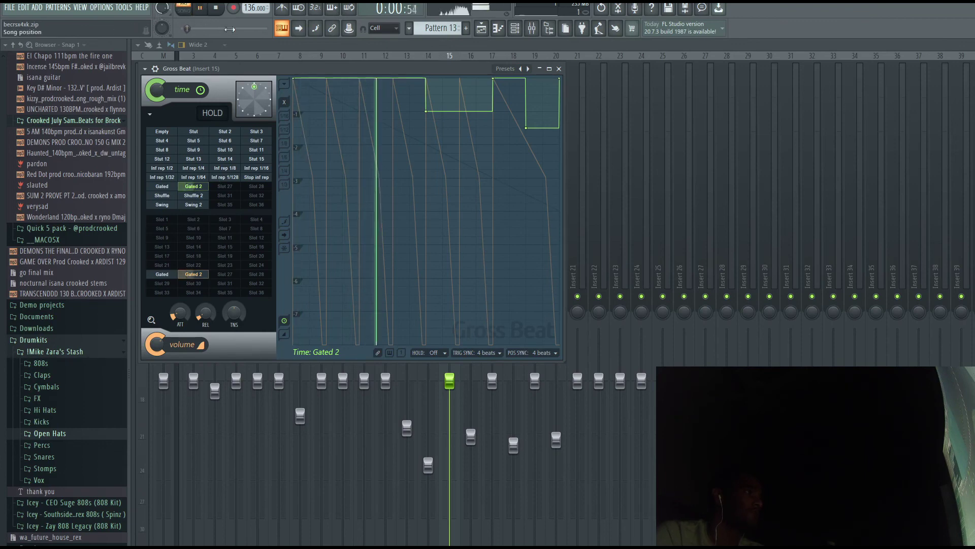
Close the 136_bpm_2311_ #4 clip settings and play Tracks 1 and 9 together from bar 33, checking their levels in the mixer.
{"action": "key", "text": "space"}
{"action": "left_click", "coordinate": [482, 29]}
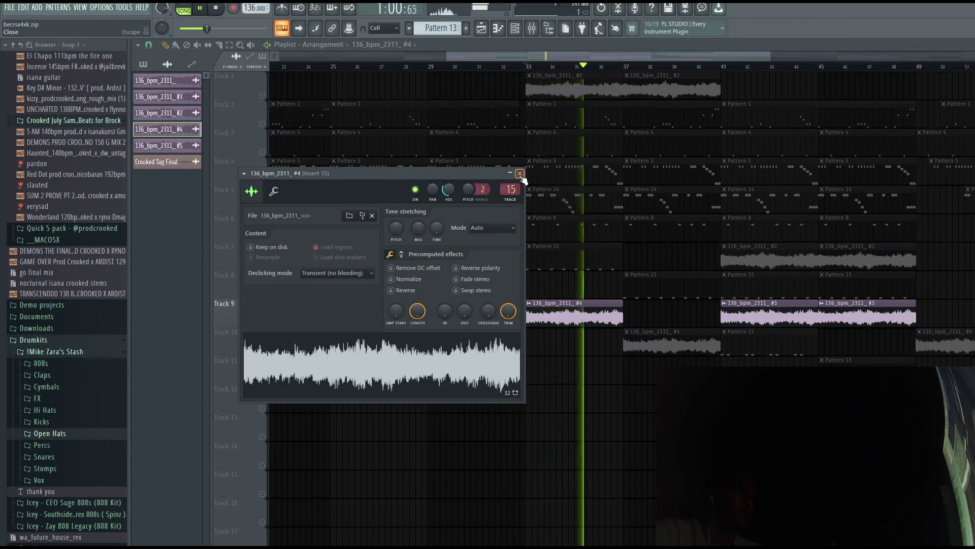
{"action": "left_click", "coordinate": [519, 174]}
{"action": "key", "text": "space"}
{"action": "left_click", "coordinate": [262, 95]}
{"action": "key", "text": "space"}
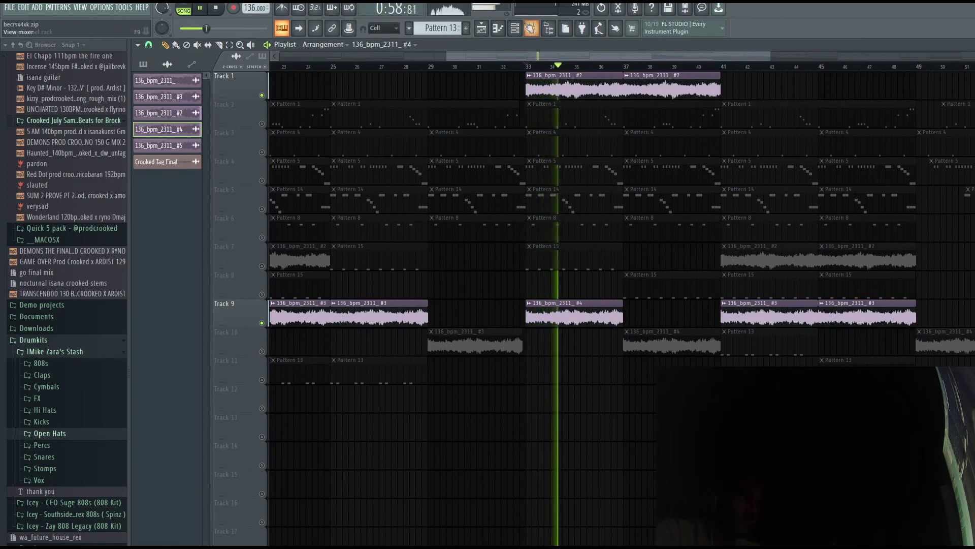
{"action": "key", "text": "F9"}
{"action": "key", "text": "space"}
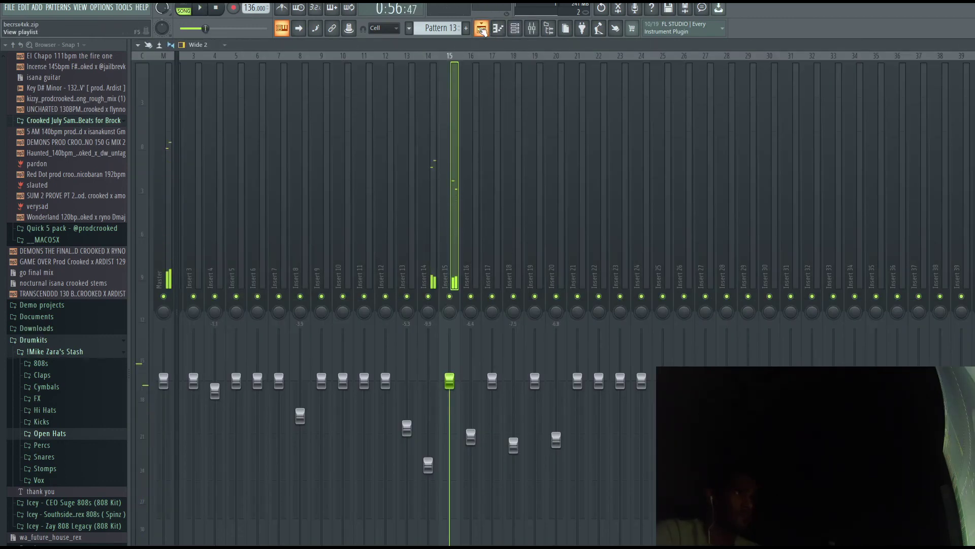
Unmute all playlist tracks and play the full mix from bar 33 while watching the mixer levels.
{"action": "key", "text": "F9"}
{"action": "right_click", "coordinate": [262, 95]}
{"action": "right_click", "coordinate": [262, 95]}
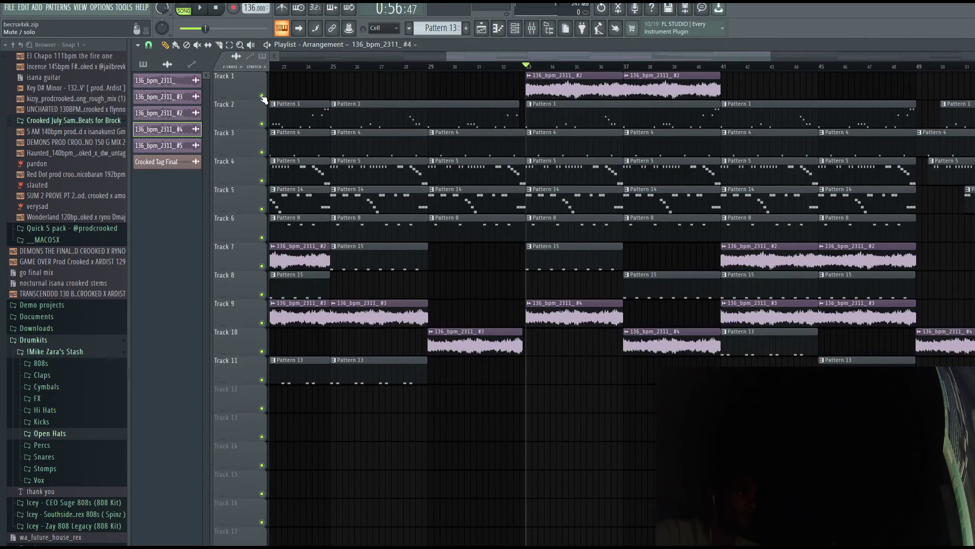
{"action": "key", "text": "space"}
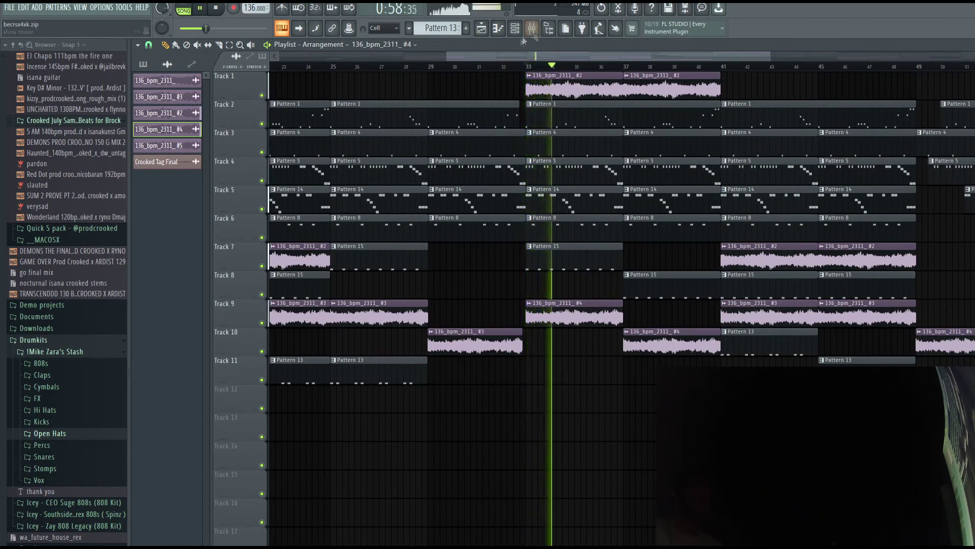
{"action": "key", "text": "F9"}
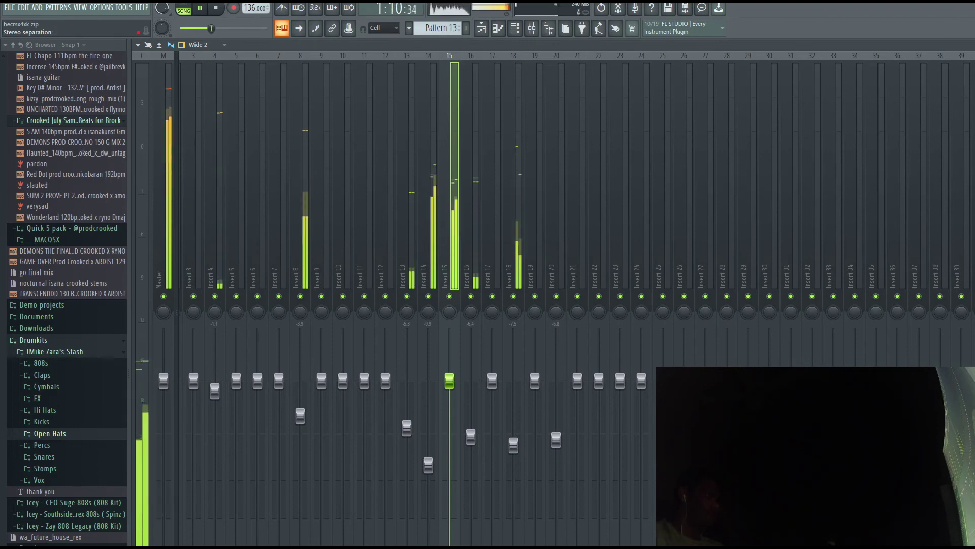
{"action": "key", "text": "space"}
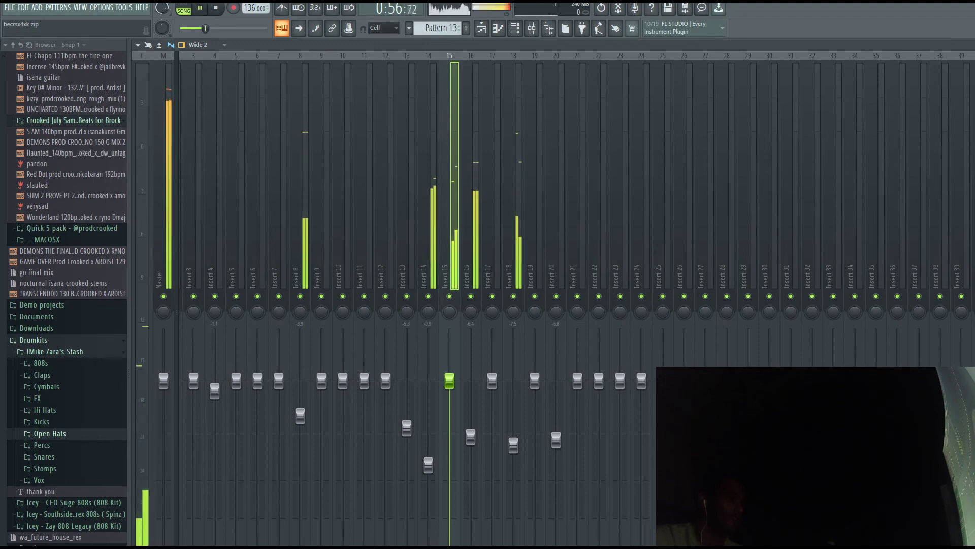
Solo Track 9 in the playlist and play its 136_bpm_2311_ #4 clip from bar 33 with the mixer levels shown.
{"action": "key", "text": "F5"}
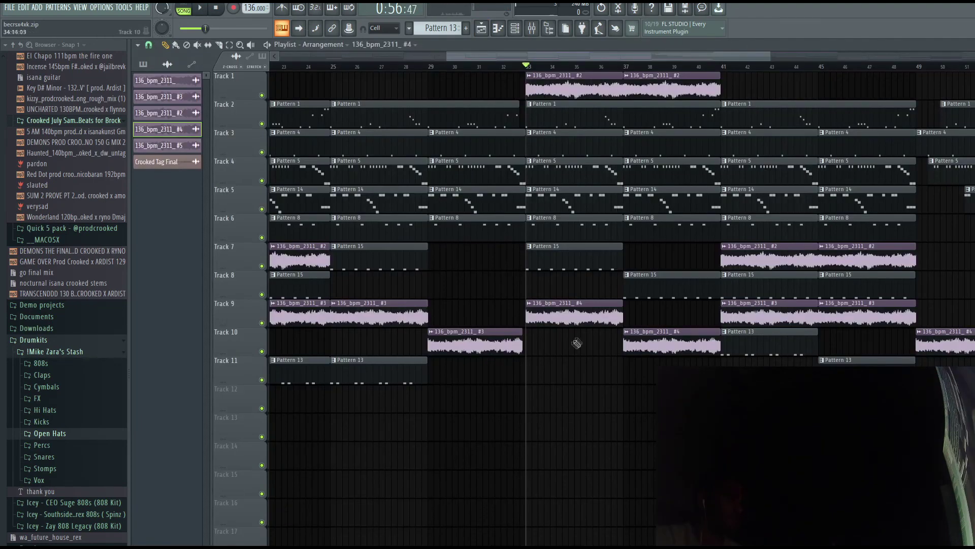
{"action": "left_click", "coordinate": [262, 322], "text": "ctrl"}
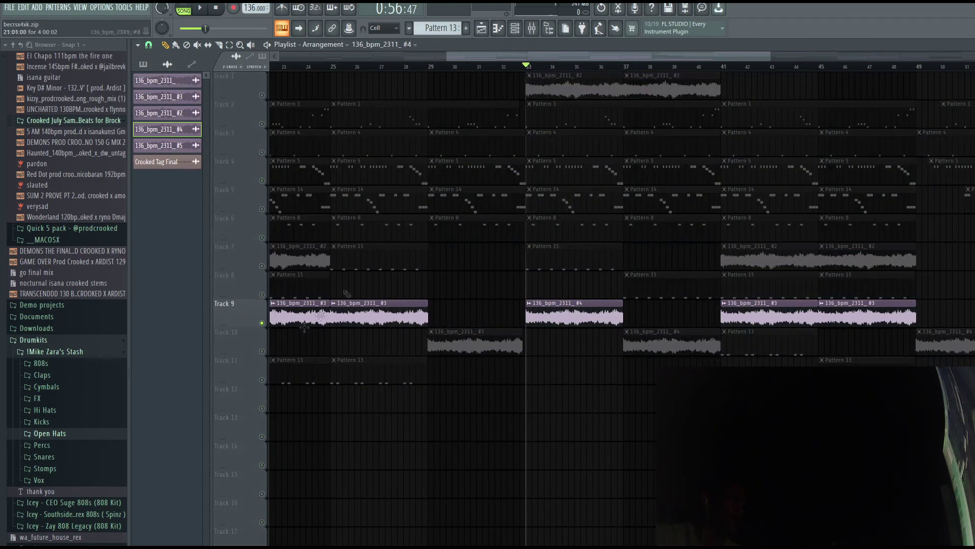
{"action": "key", "text": "space"}
{"action": "key", "text": "F9"}
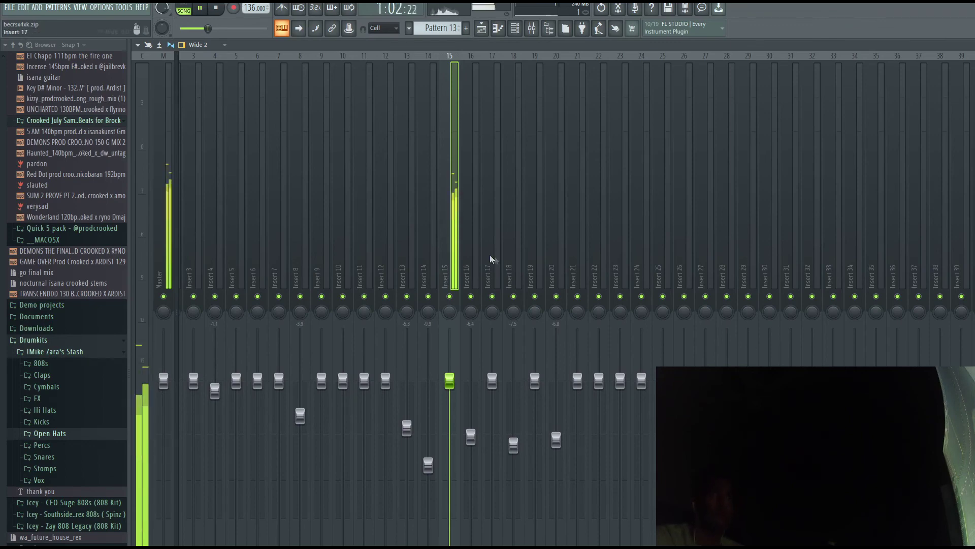
{"action": "key", "text": "space"}
{"action": "key", "text": "F5"}
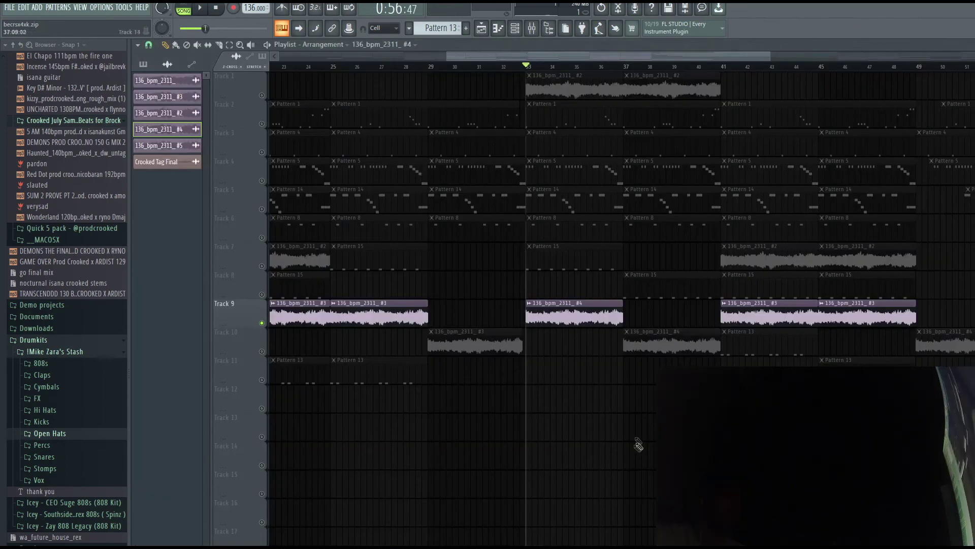
Unsolo Track 9 and play all tracks from bar 33 while reviewing the rest of the arrangement up to about bar 100.
{"action": "right_click", "coordinate": [262, 323]}
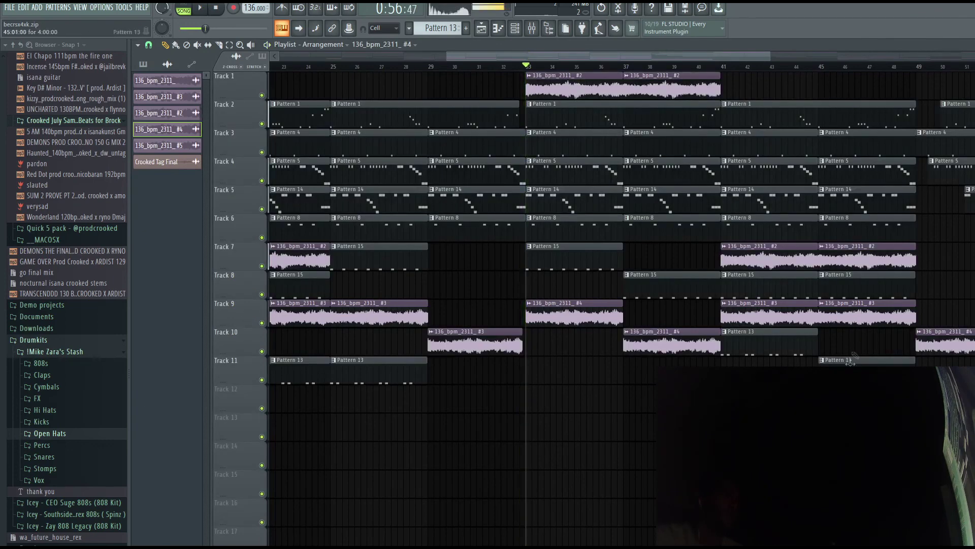
{"action": "key", "text": "space"}
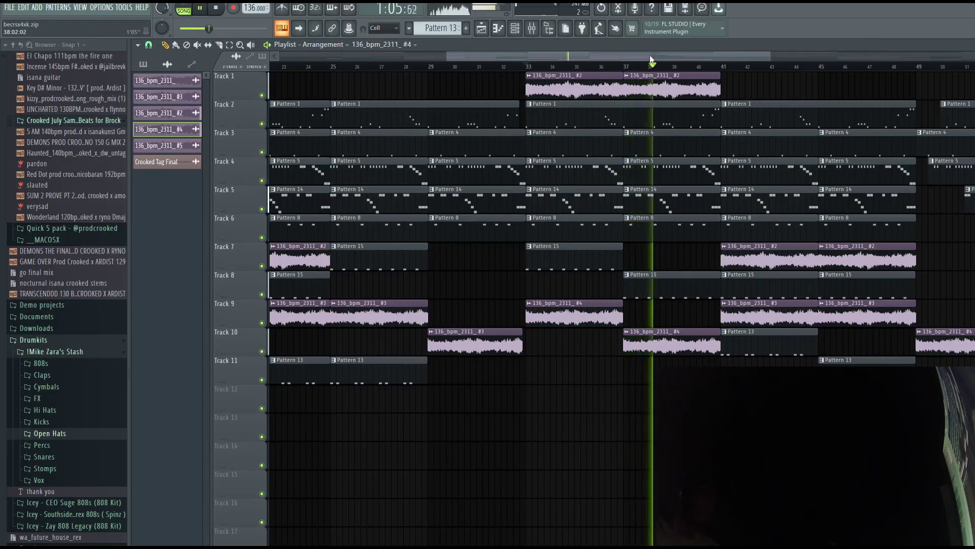
{"action": "left_click_drag", "start_coordinate": [737, 54], "coordinate": [911, 51]}
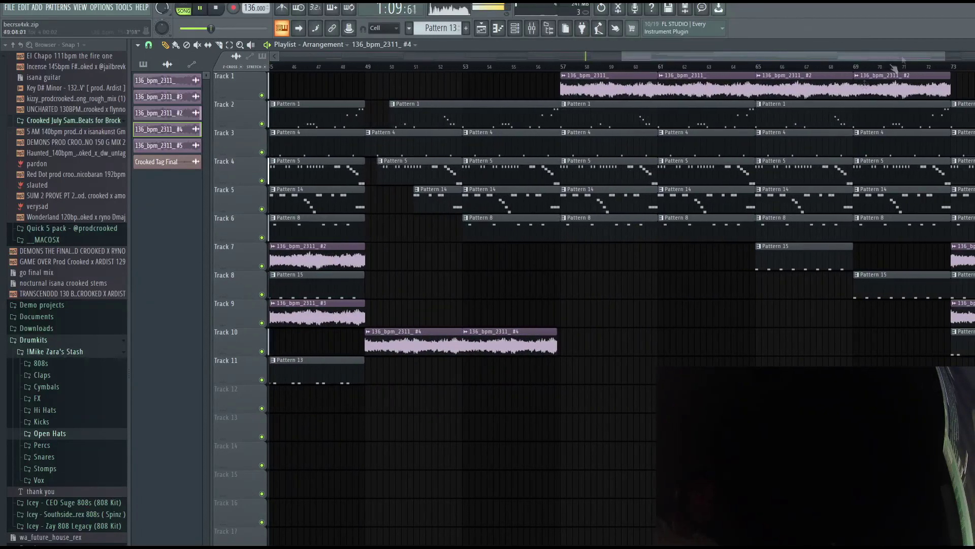
{"action": "left_click_drag", "start_coordinate": [745, 51], "coordinate": [960, 48]}
{"action": "key", "text": "space"}
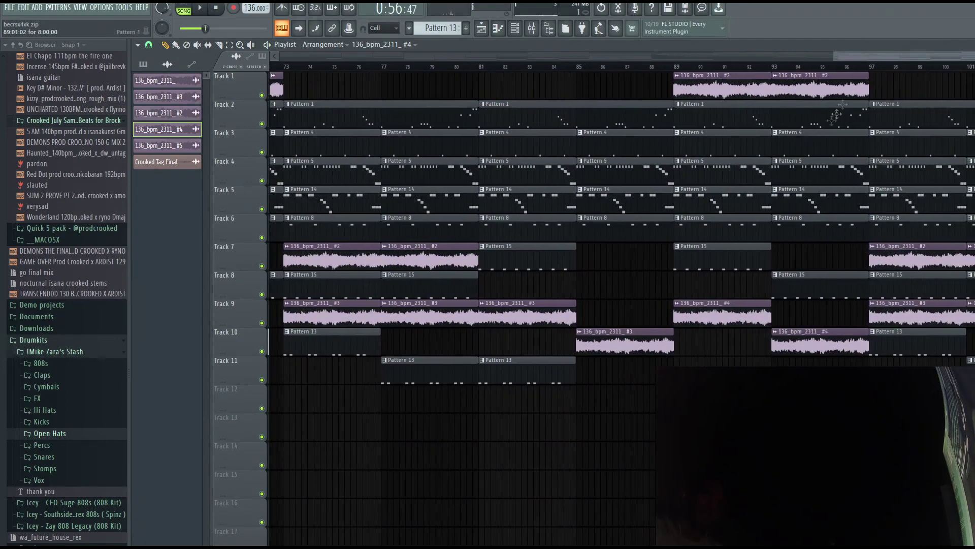
Show the arrangement from bar 1 to about bar 81 in the playlist and move the playhead to the song's start.
{"action": "scroll", "coordinate": [501, 118], "scroll_direction": "left", "scroll_amount": 10}
{"action": "scroll", "coordinate": [502, 118], "scroll_direction": "left", "scroll_amount": 10}
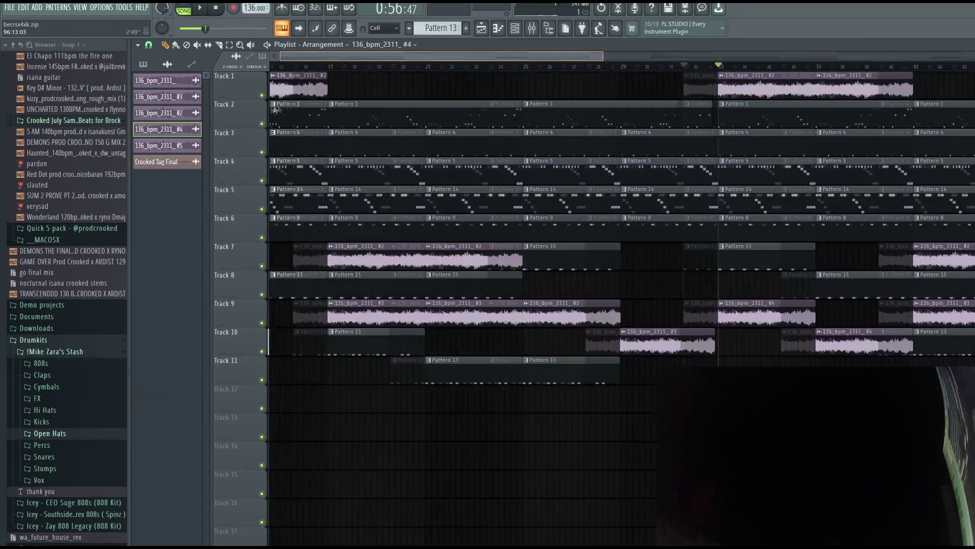
{"action": "scroll", "coordinate": [601, 81], "scroll_direction": "down", "scroll_amount": 10}
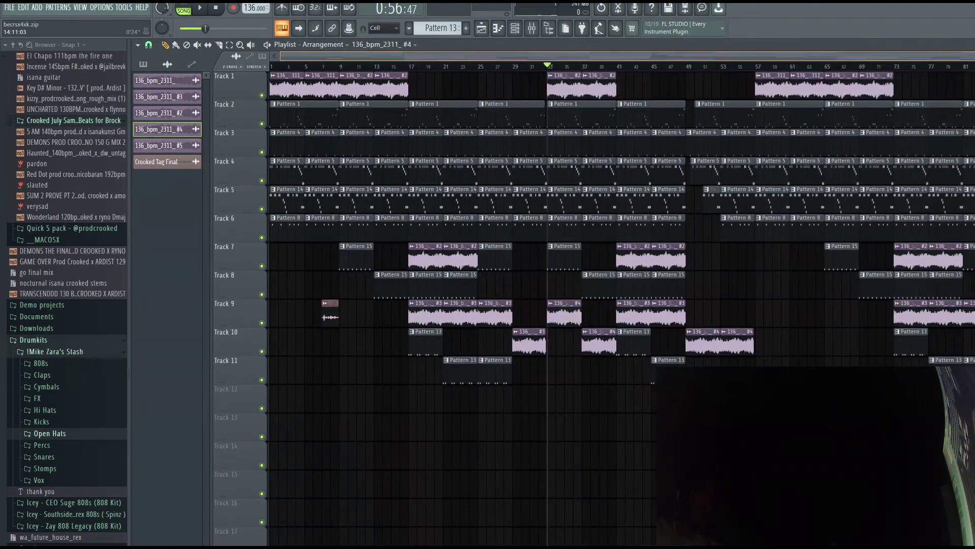
{"action": "left_click_drag", "start_coordinate": [299, 63], "coordinate": [95, 62]}
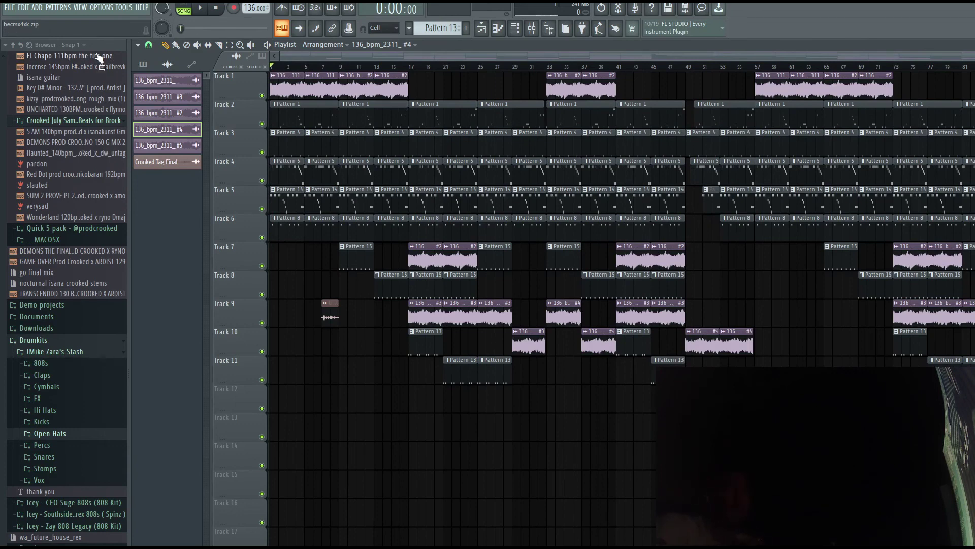